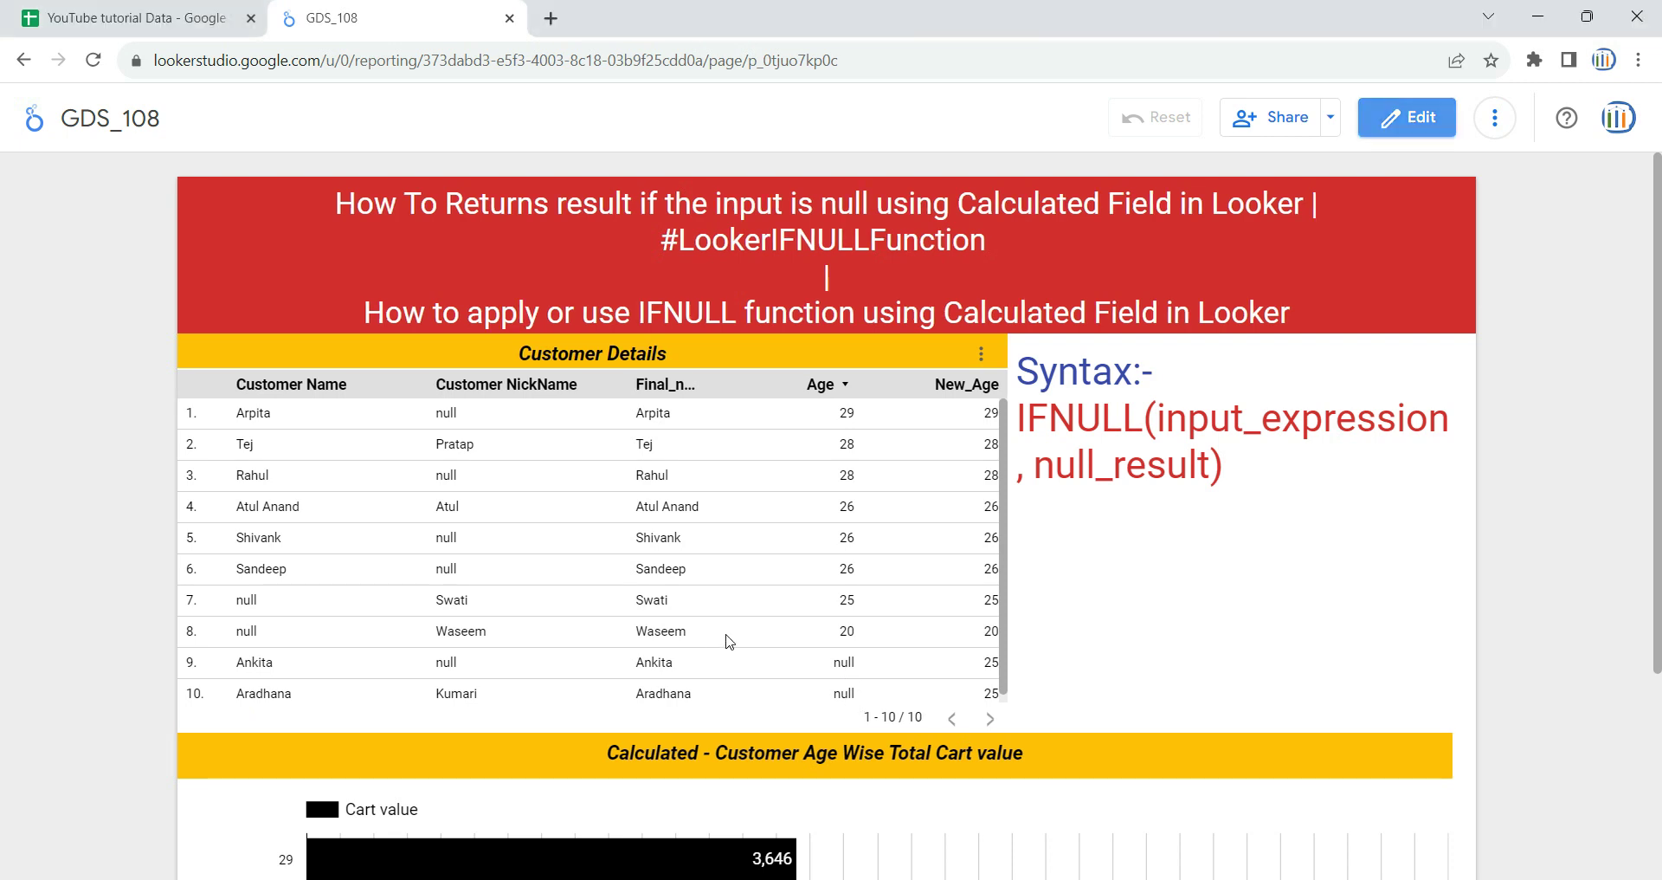
- In the GDS_COALESCE _107 sheet, inspect Customer-4's and Customer-7's blank Age cells D5 and D8
{"action": "left_click", "coordinate": [167, 7]}
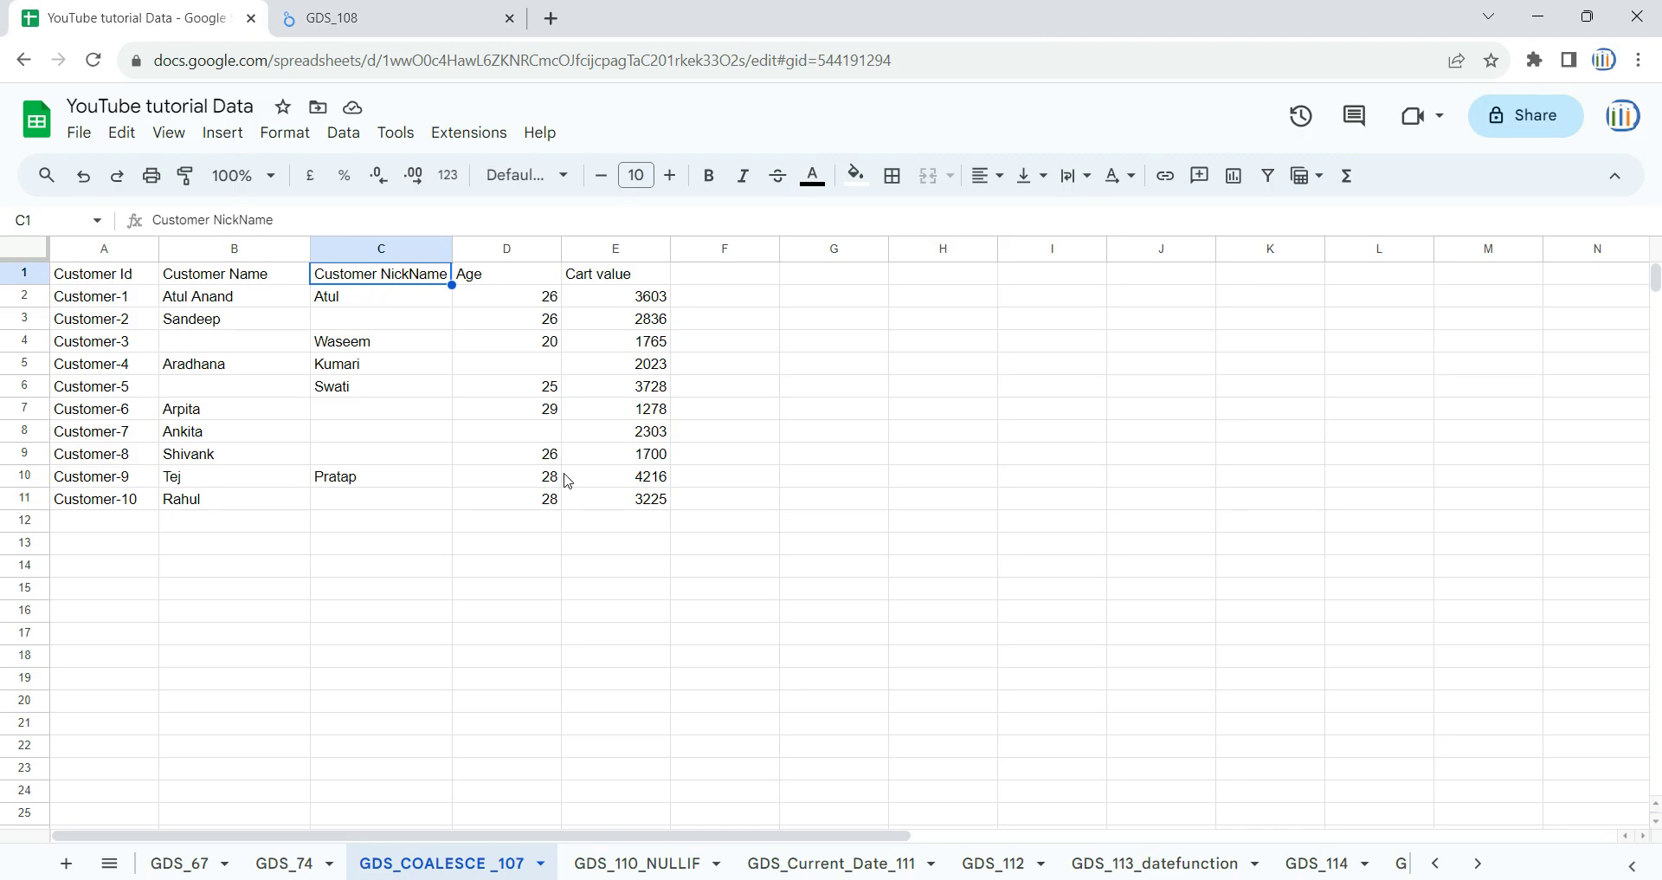
{"action": "left_click", "coordinate": [530, 348]}
{"action": "left_click", "coordinate": [519, 386]}
{"action": "left_click", "coordinate": [530, 346]}
{"action": "left_click", "coordinate": [530, 363]}
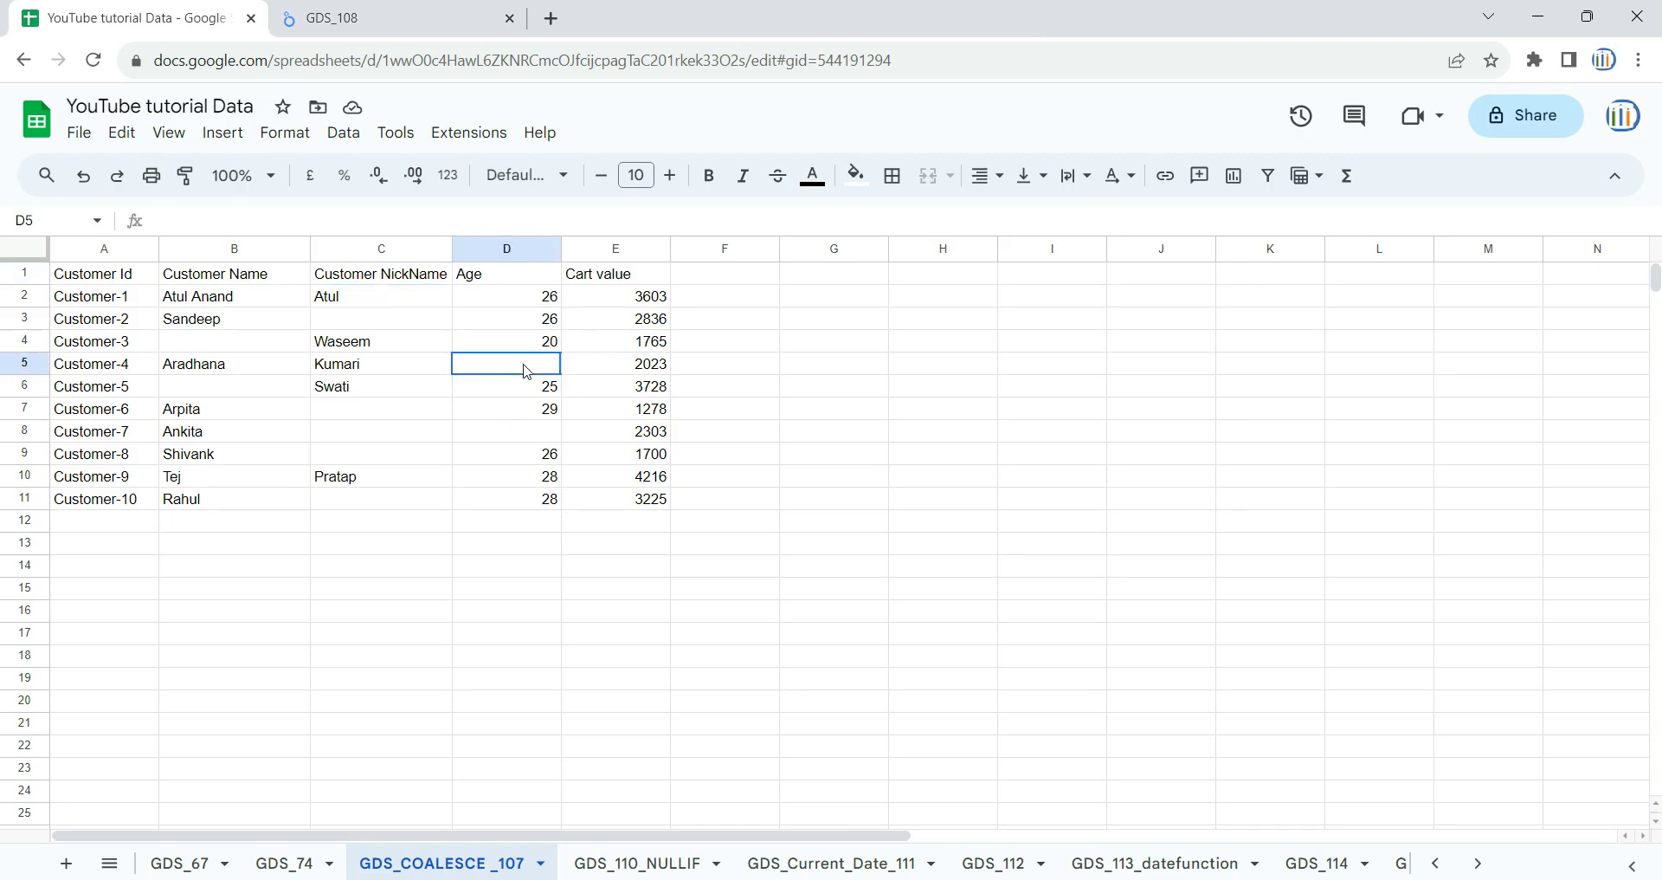
{"action": "left_click", "coordinate": [40, 364]}
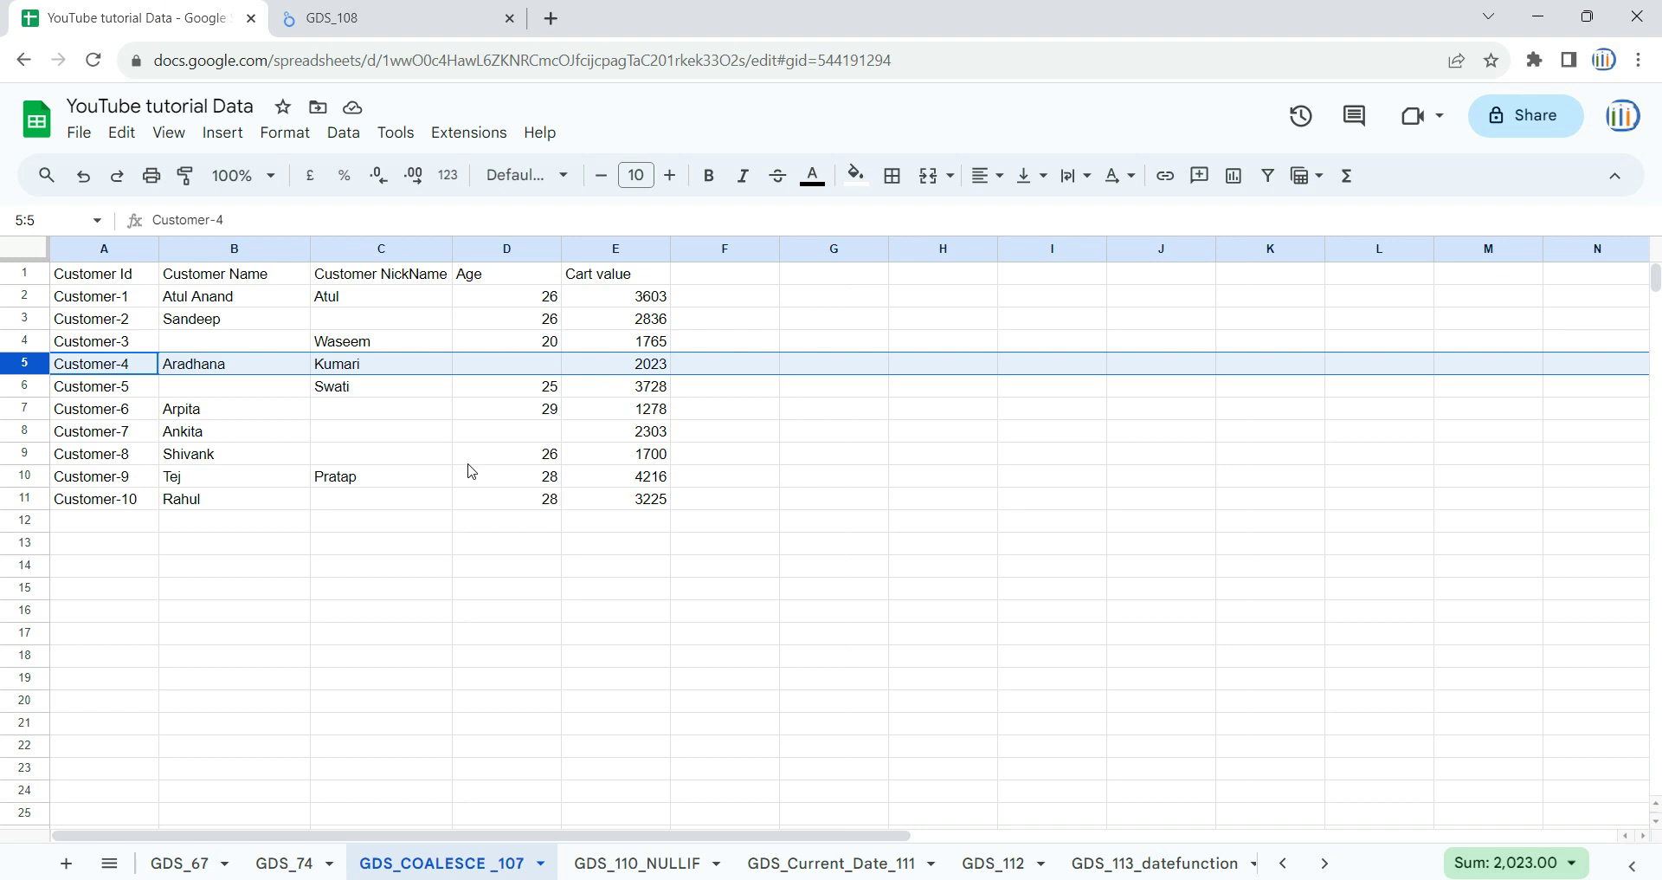
{"action": "left_click", "coordinate": [39, 455], "text": "ctrl"}
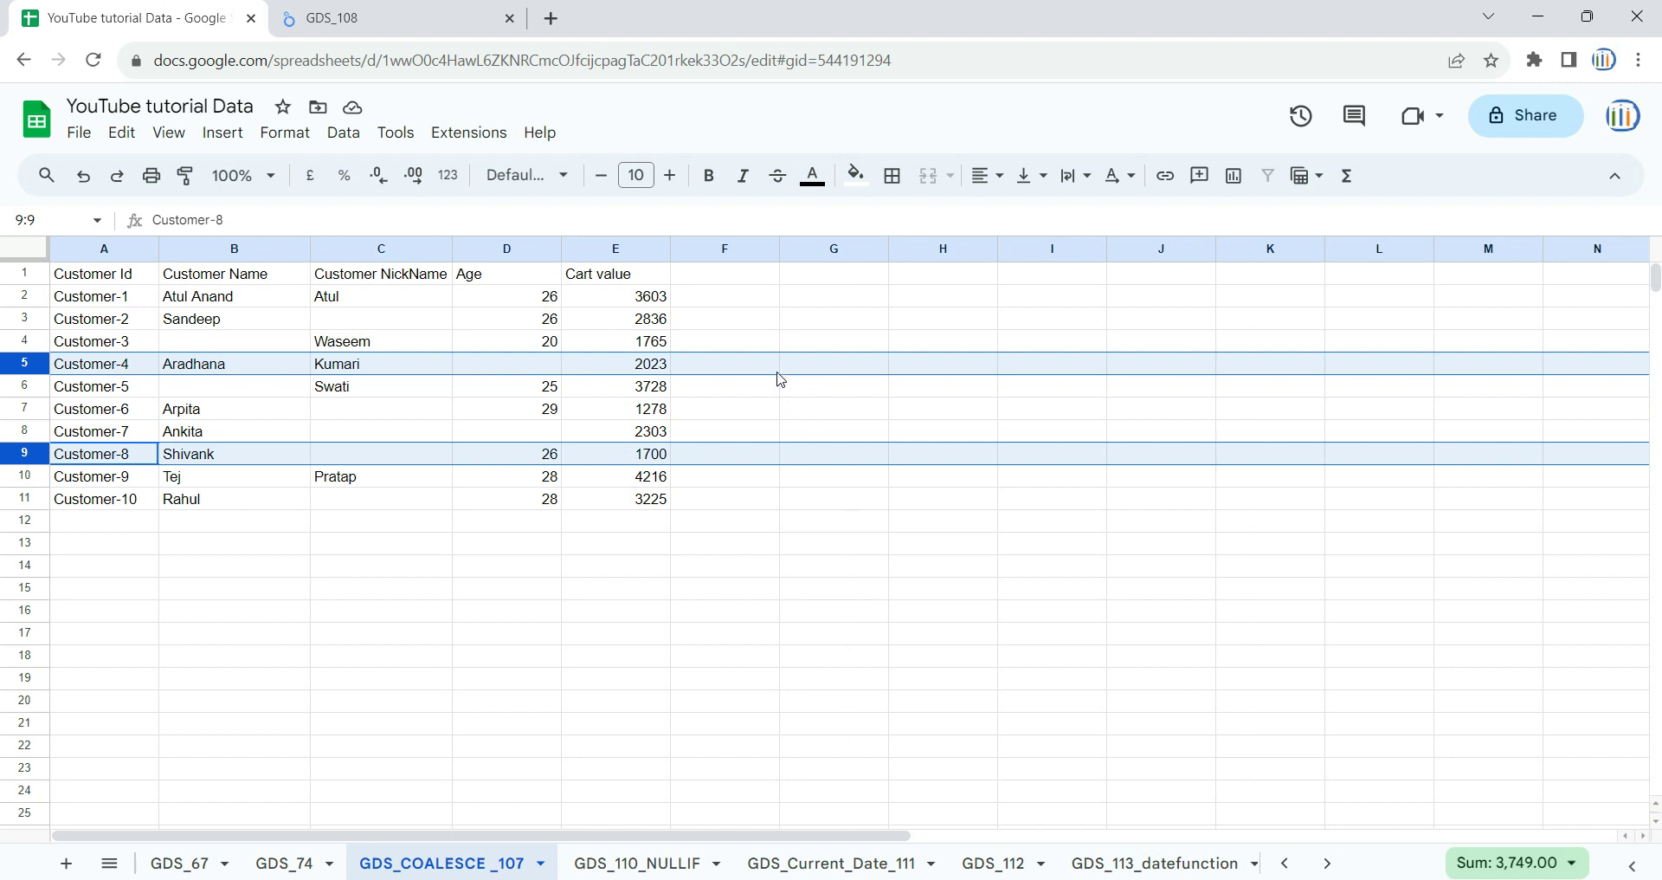
{"action": "left_click", "coordinate": [813, 372]}
{"action": "left_click", "coordinate": [509, 372]}
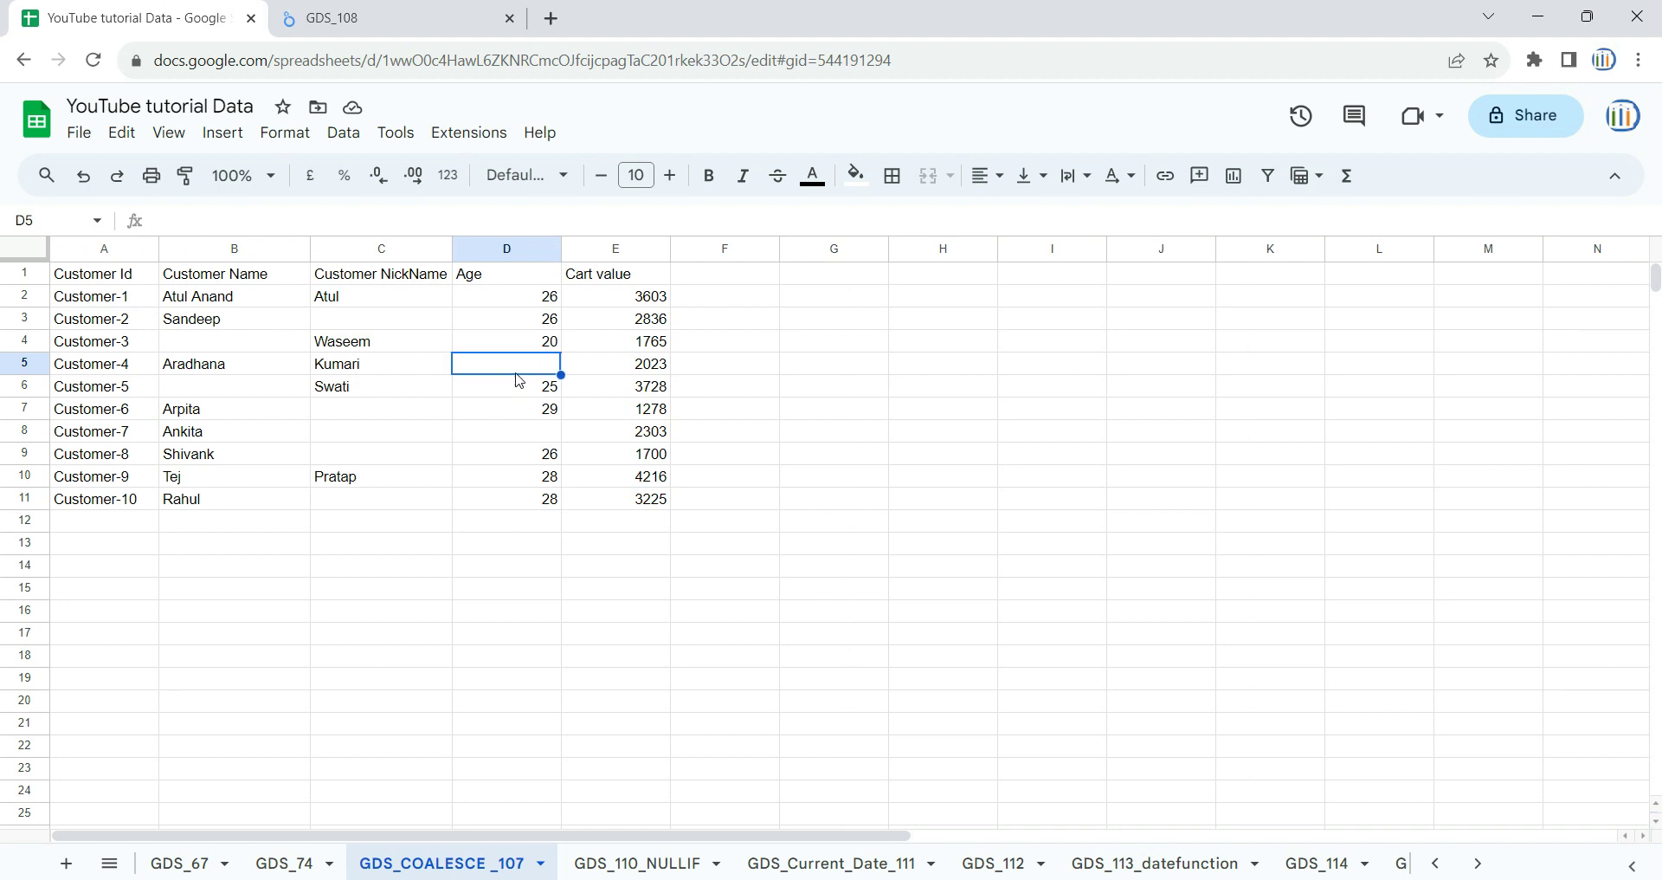
{"action": "left_click", "coordinate": [520, 432]}
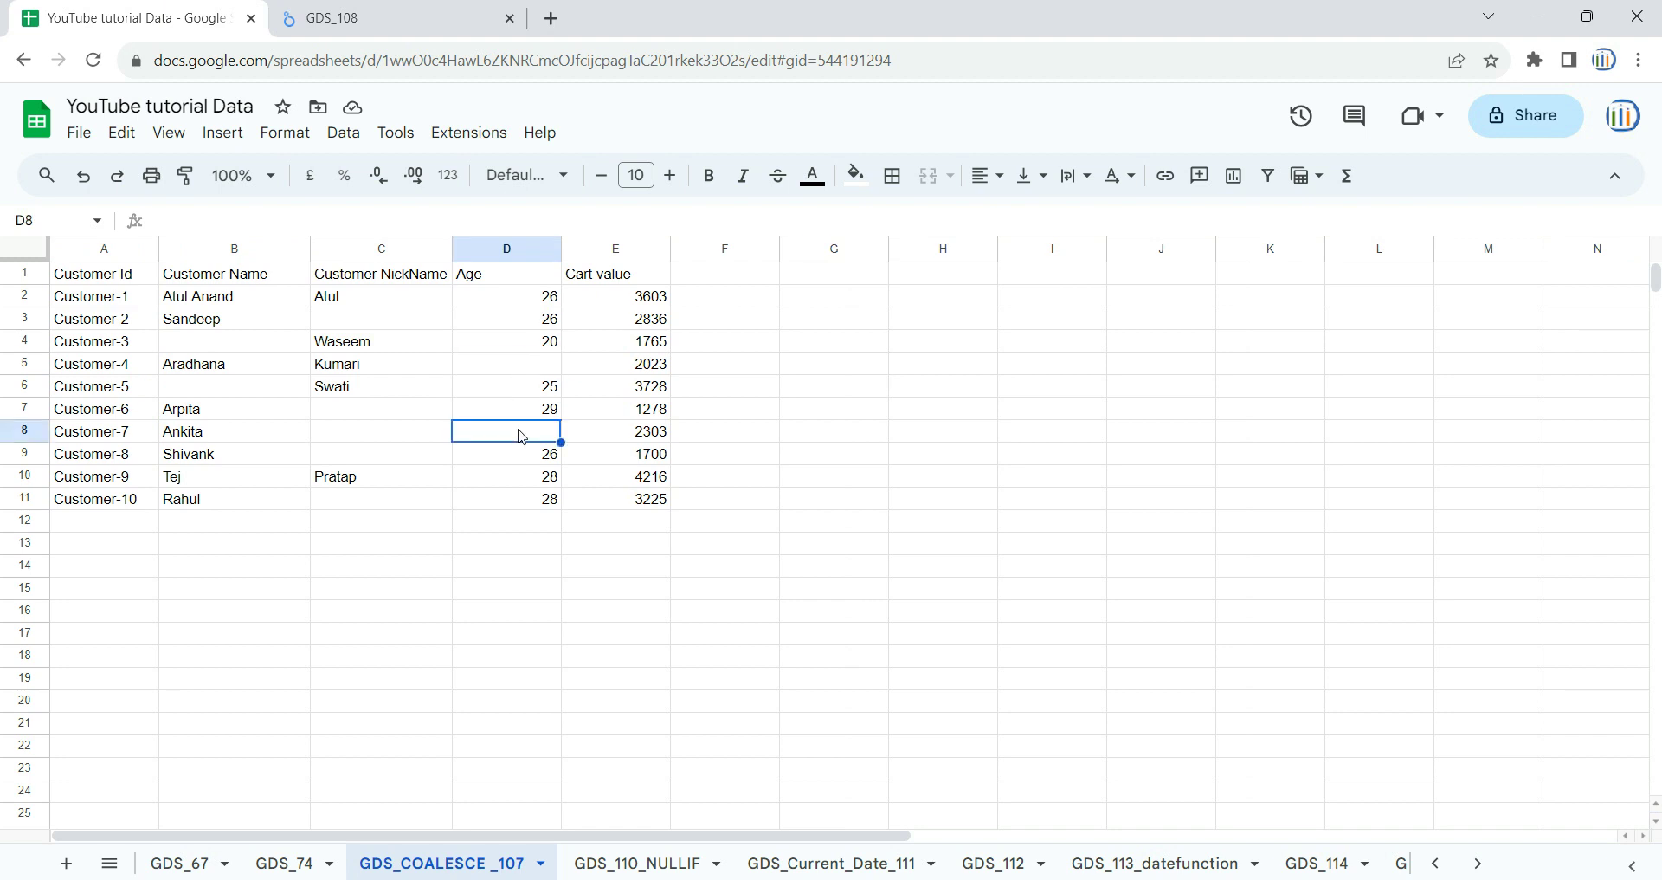
{"action": "left_click", "coordinate": [394, 15]}
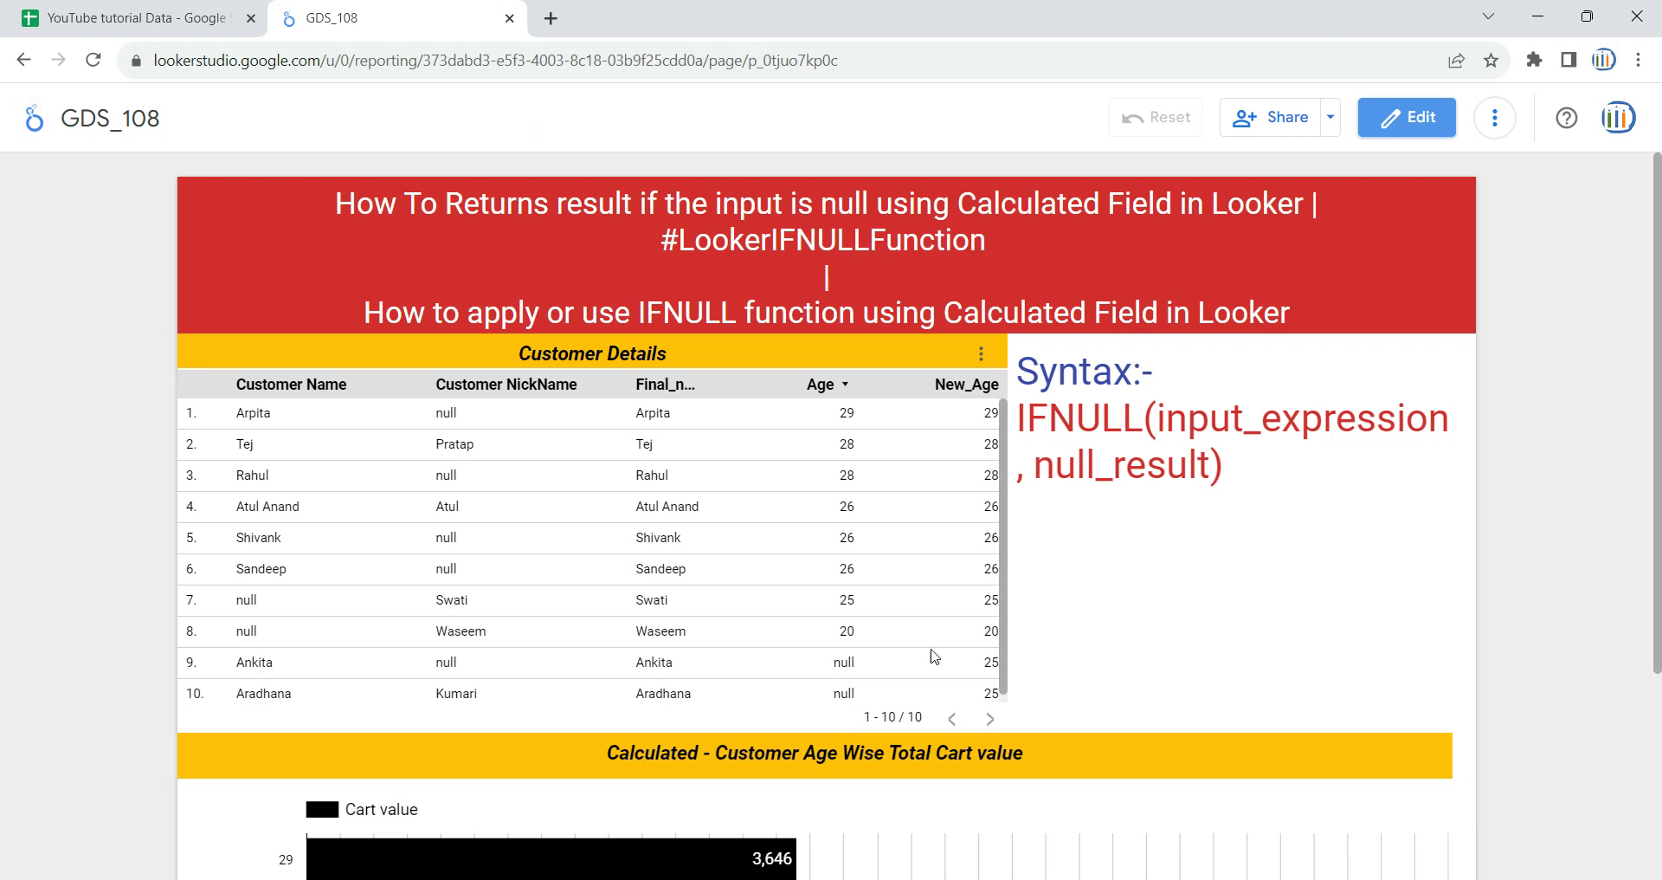
{"action": "left_click_drag", "start_coordinate": [1145, 415], "coordinate": [1021, 412]}
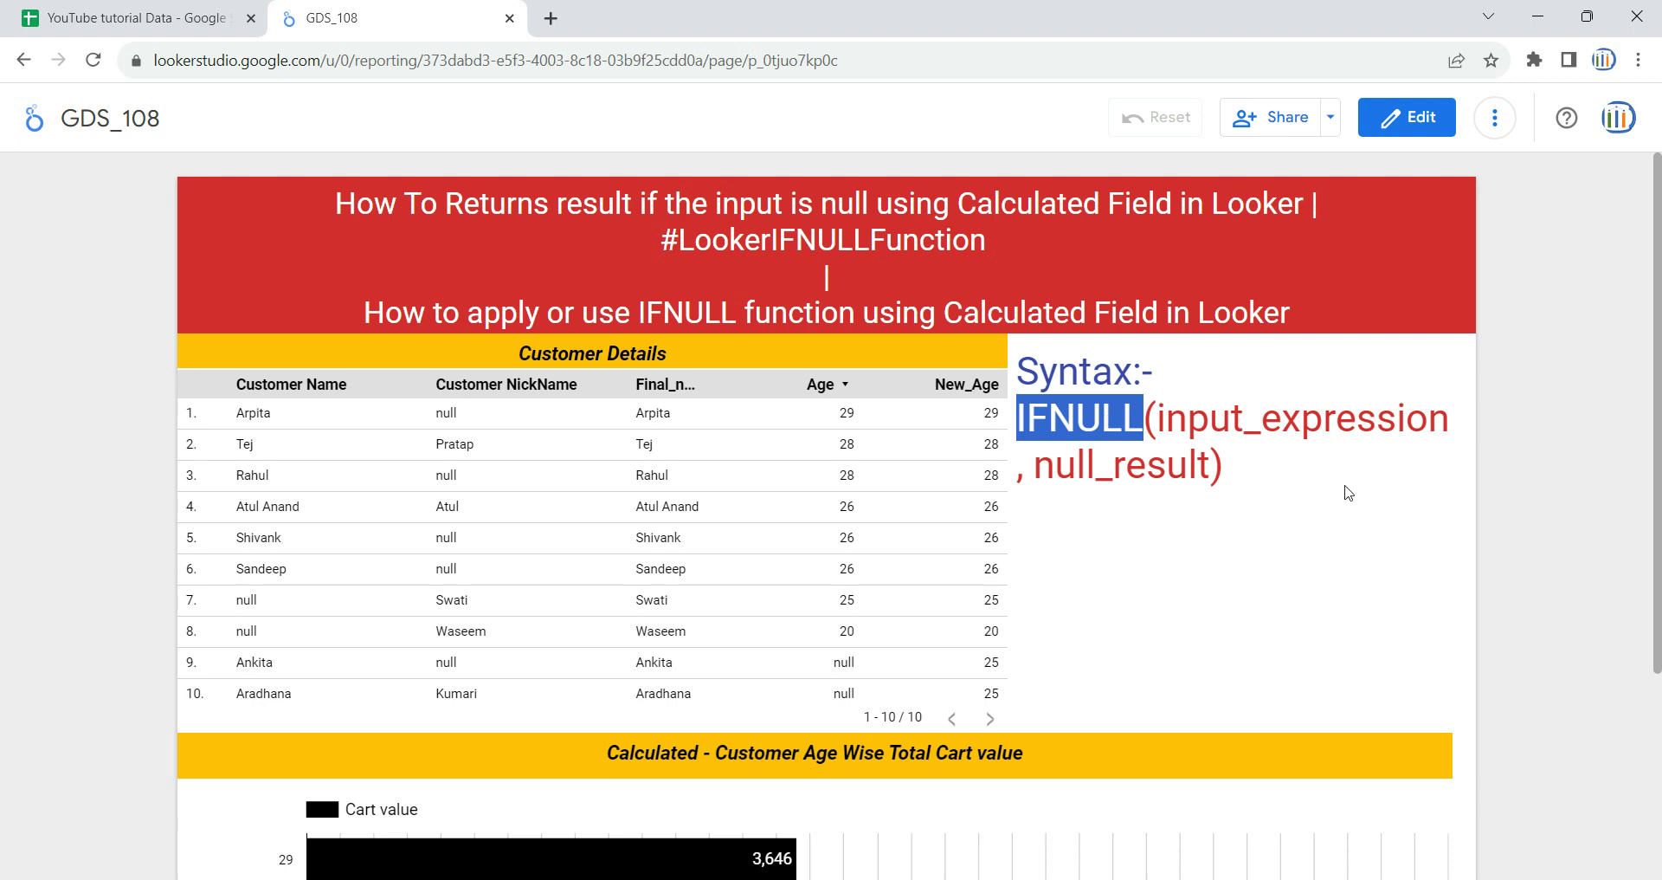
{"action": "left_click_drag", "start_coordinate": [1160, 412], "coordinate": [1452, 412]}
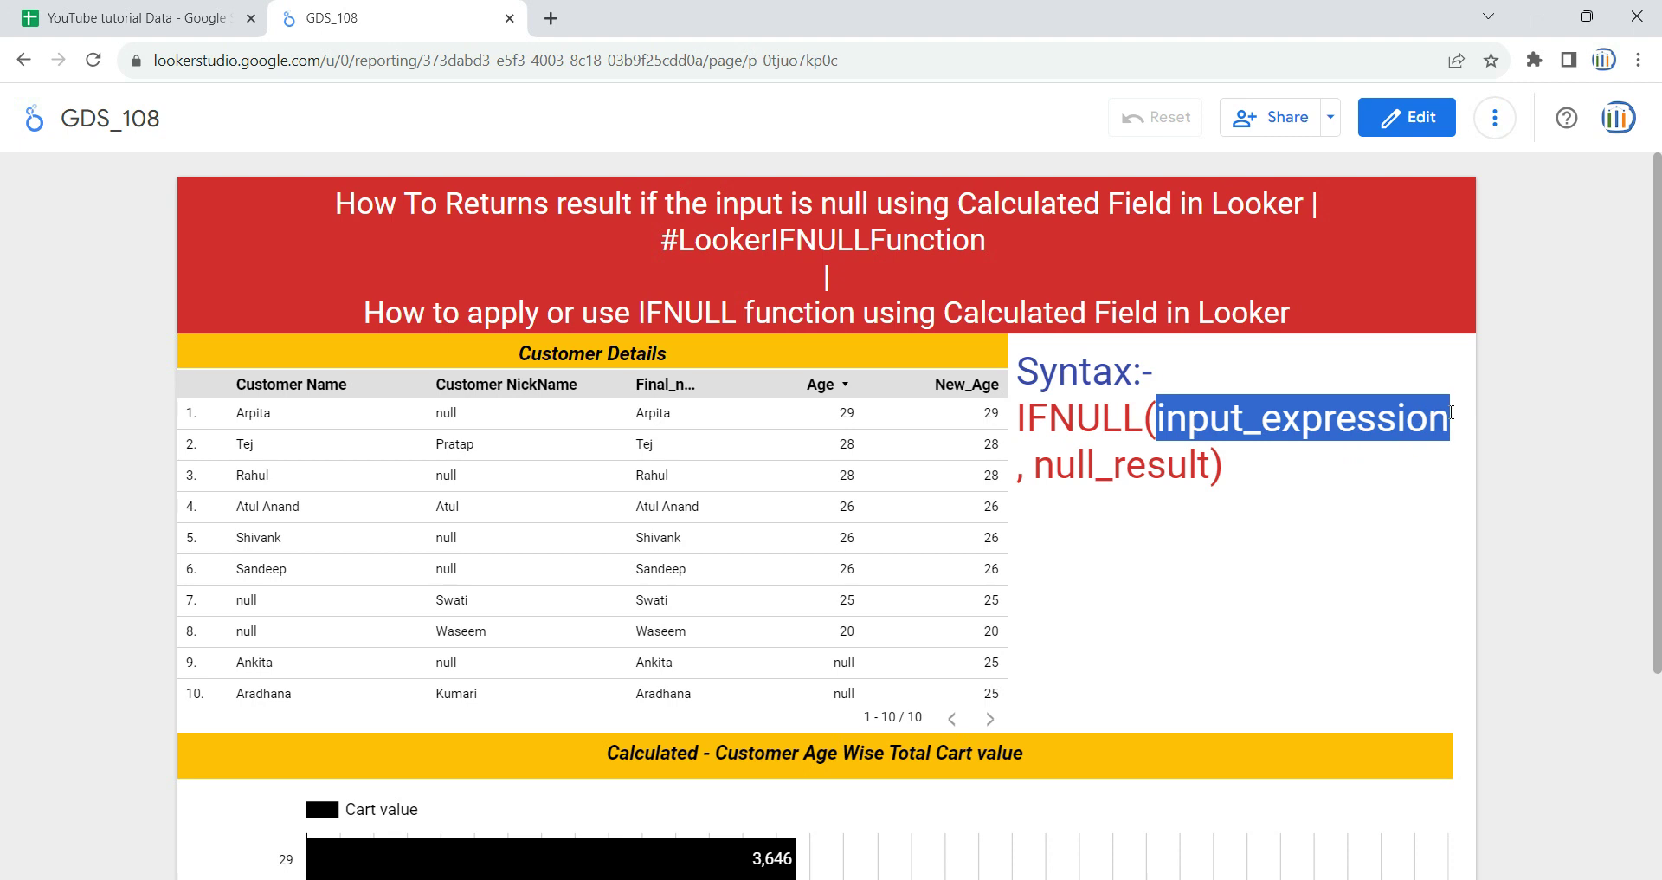
{"action": "left_click", "coordinate": [1184, 420]}
{"action": "left_click_drag", "start_coordinate": [1155, 419], "coordinate": [1452, 420]}
{"action": "left_click", "coordinate": [1184, 413]}
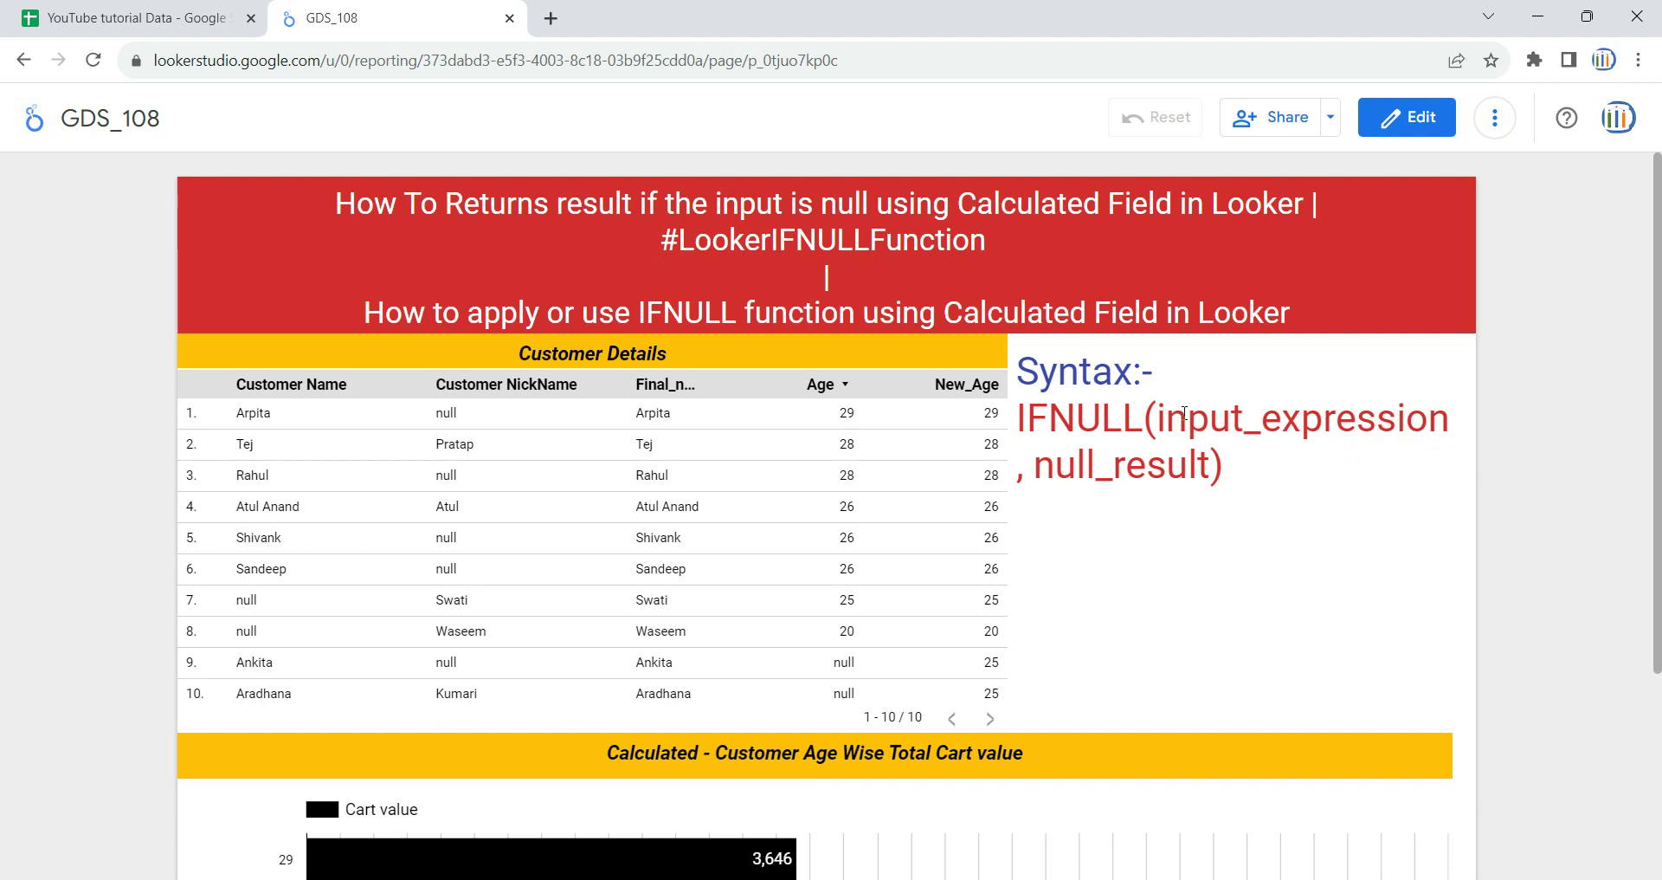
{"action": "left_click_drag", "start_coordinate": [1174, 413], "coordinate": [1418, 417]}
- Compare the source sheet's Age column and blank cells D5 and D8 with the GDS_108 report
{"action": "left_click", "coordinate": [258, 13]}
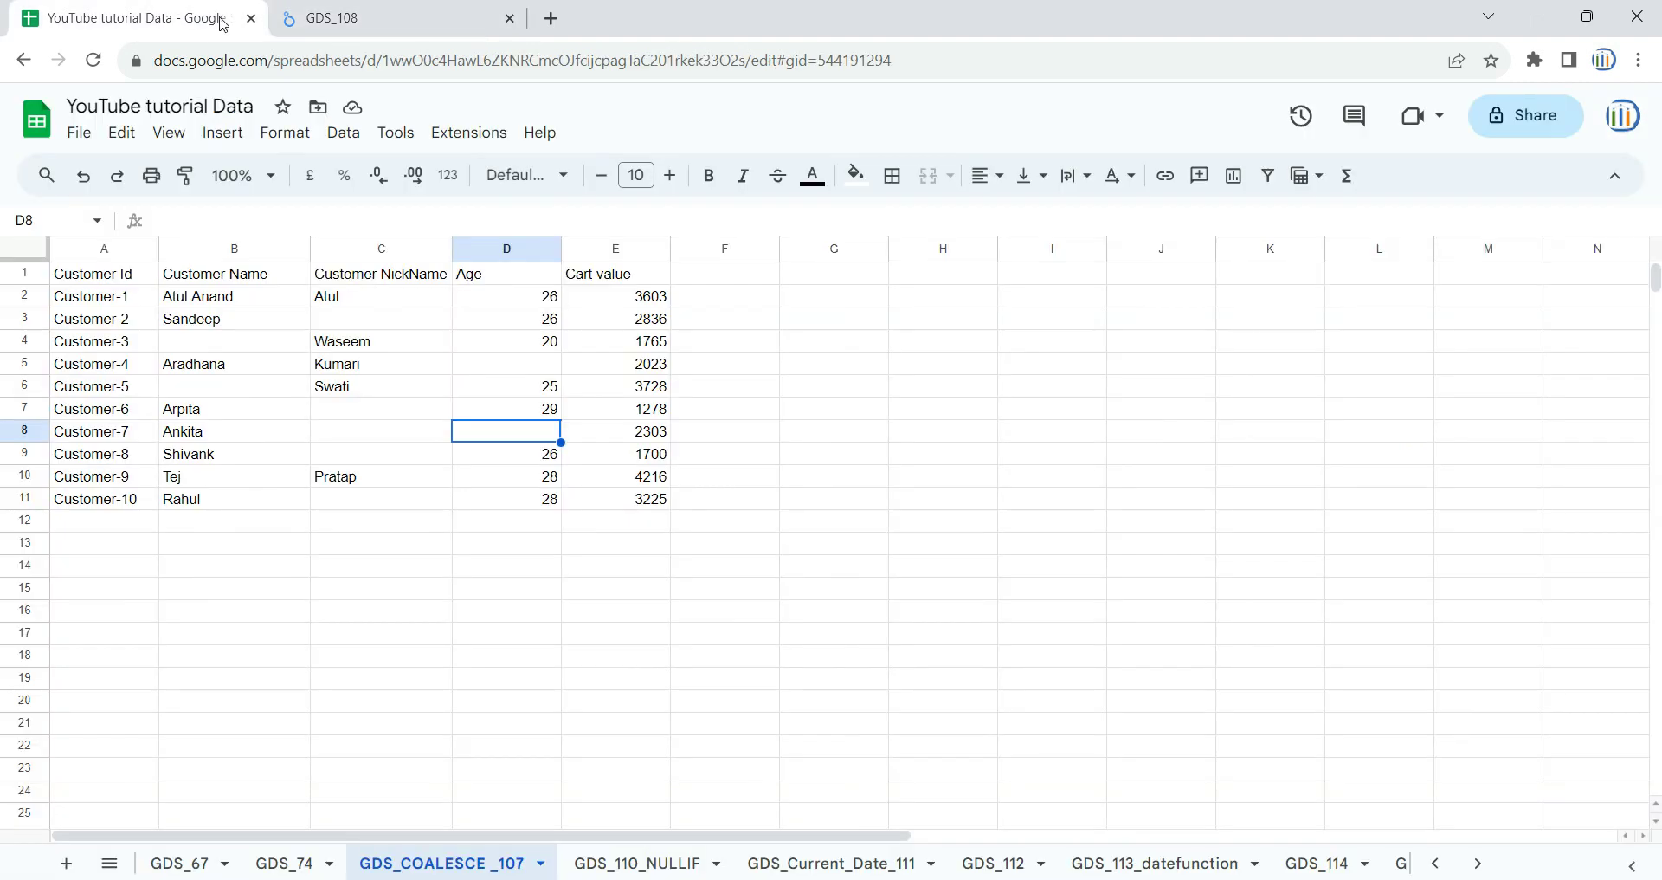
{"action": "left_click", "coordinate": [484, 251]}
{"action": "left_click", "coordinate": [500, 363]}
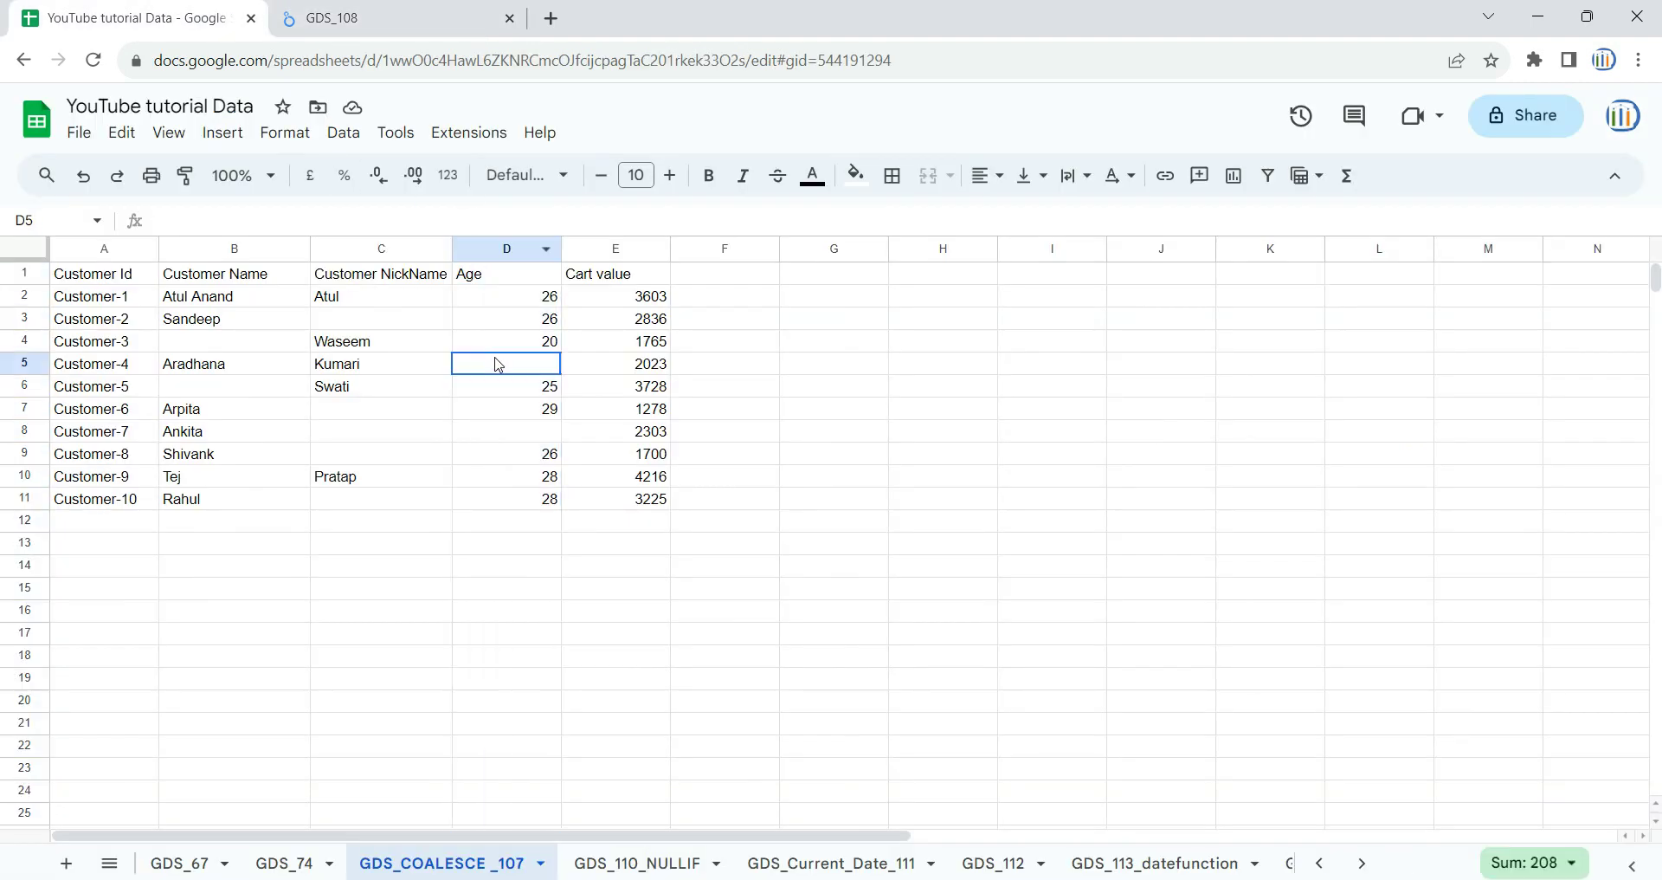
{"action": "left_click", "coordinate": [519, 430]}
{"action": "left_click", "coordinate": [528, 368]}
{"action": "left_click", "coordinate": [364, 18]}
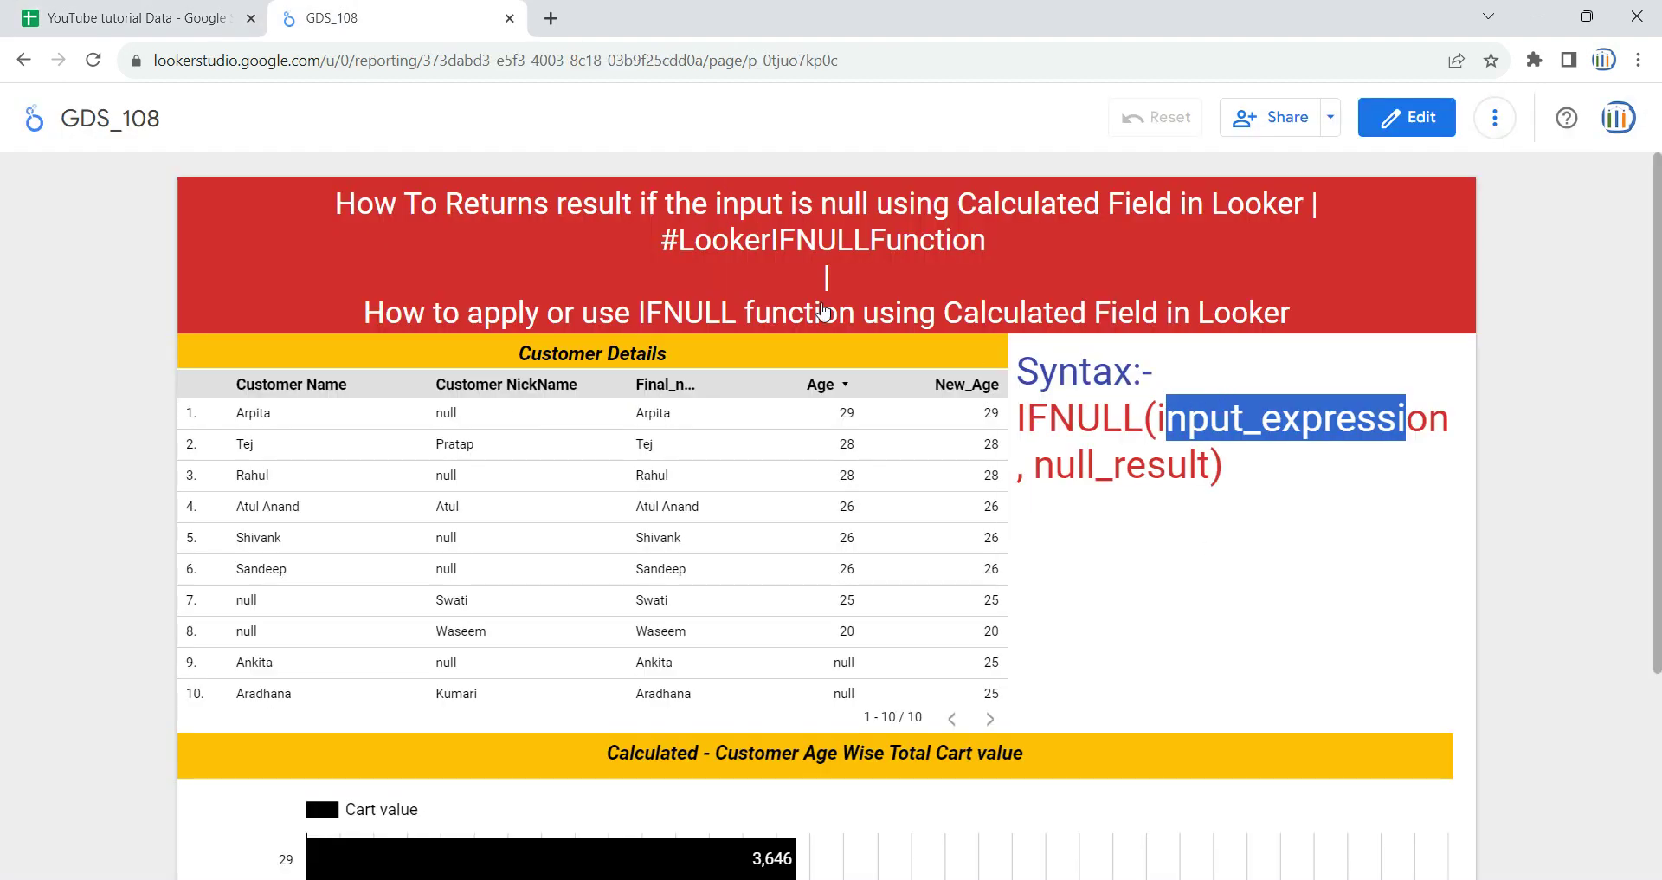
{"action": "left_click", "coordinate": [208, 18]}
{"action": "left_click", "coordinate": [524, 251]}
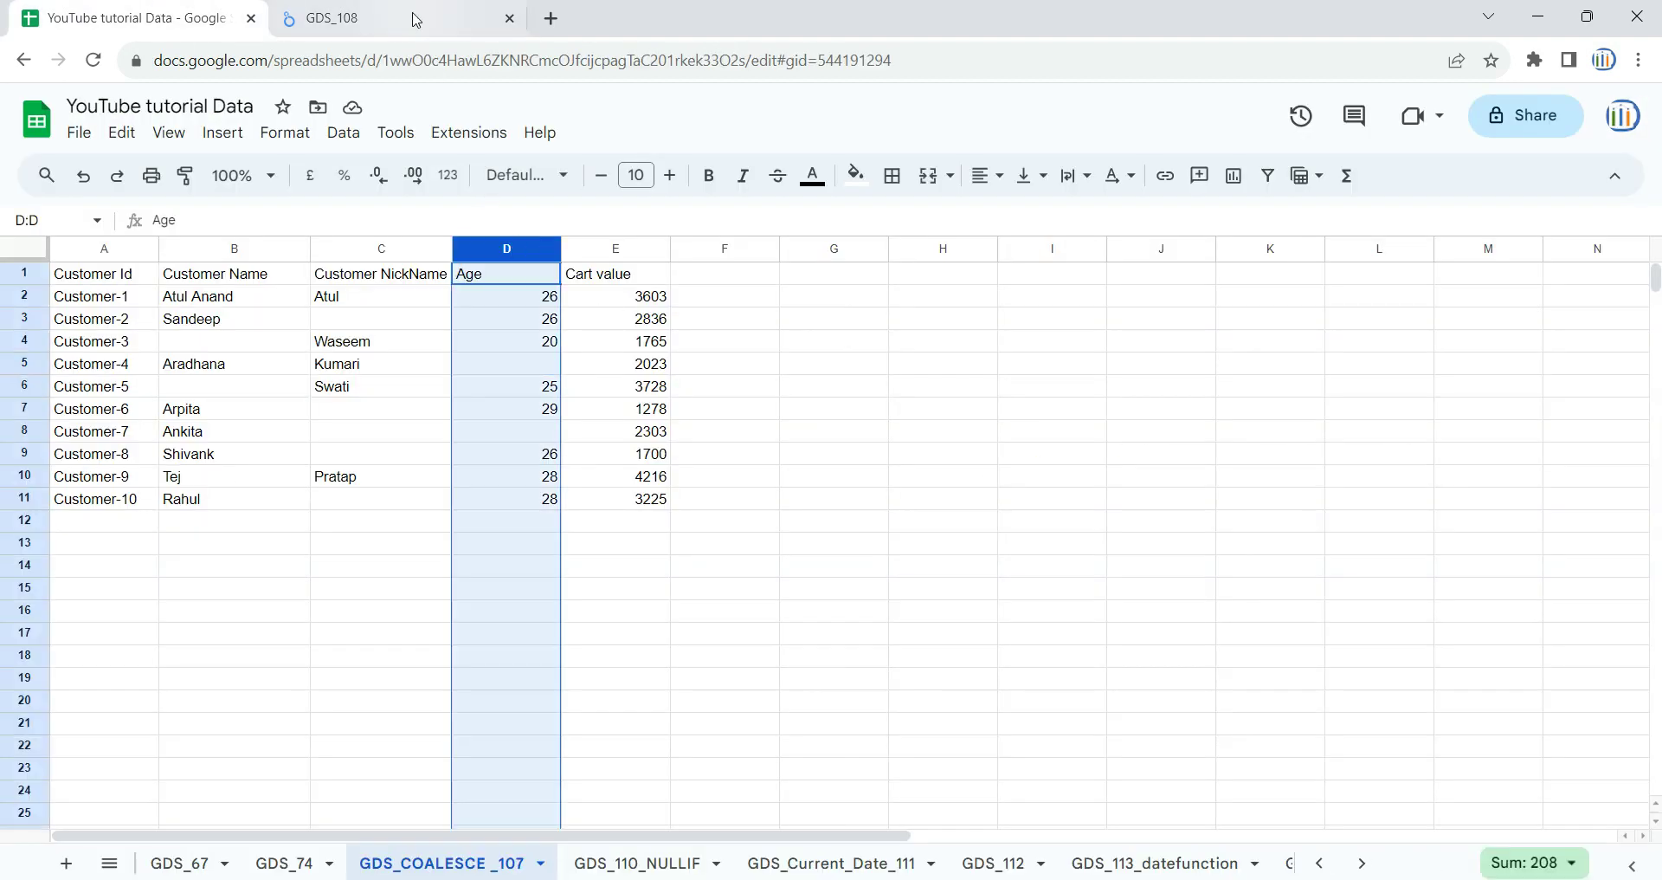
{"action": "left_click", "coordinate": [363, 17]}
- Highlight the null_result argument in the report's IFNULL syntax note, rechecking blank cell D5
{"action": "left_click_drag", "start_coordinate": [1036, 464], "coordinate": [1205, 465]}
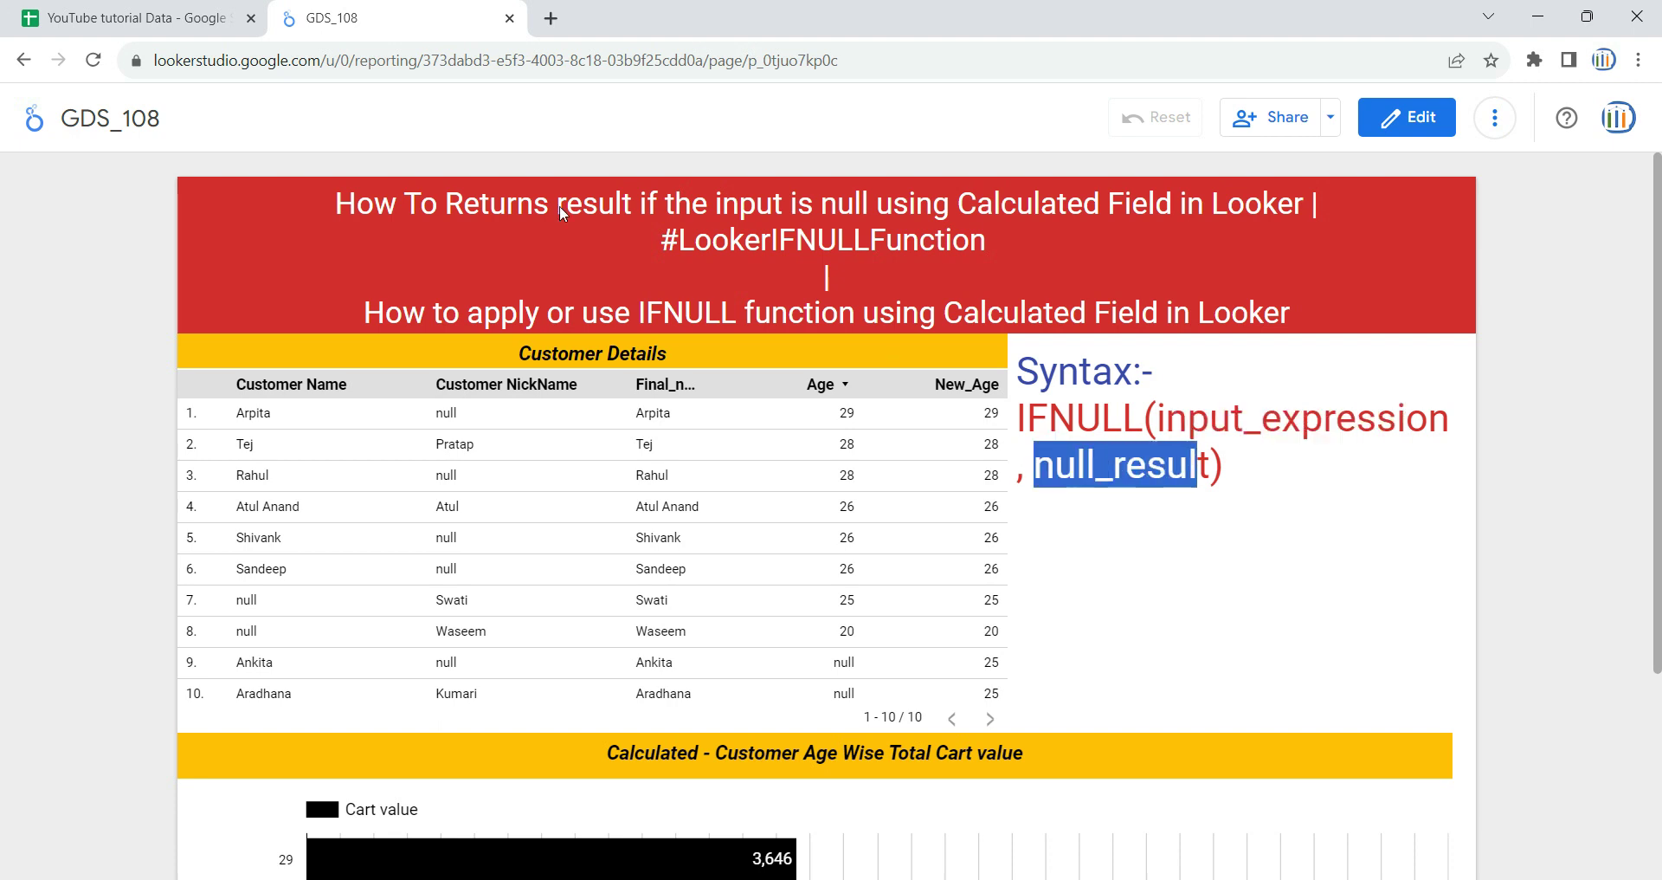
{"action": "left_click", "coordinate": [207, 17]}
{"action": "left_click", "coordinate": [523, 369]}
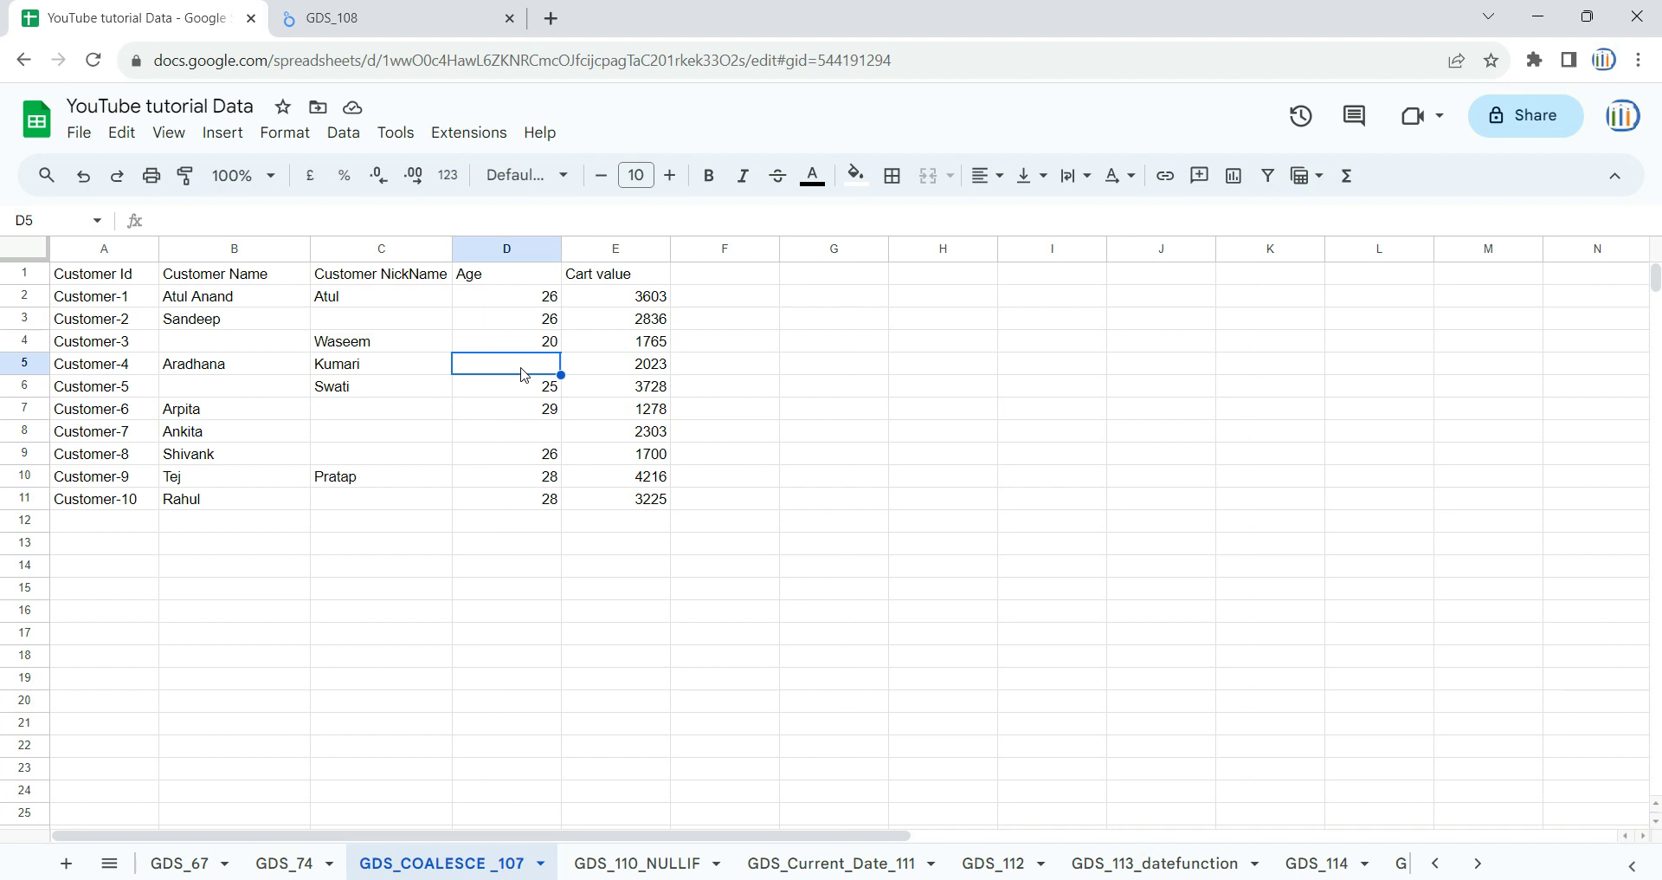
{"action": "left_click", "coordinate": [374, 10]}
{"action": "left_click", "coordinate": [1026, 465]}
{"action": "left_click_drag", "start_coordinate": [1027, 465], "coordinate": [1224, 465]}
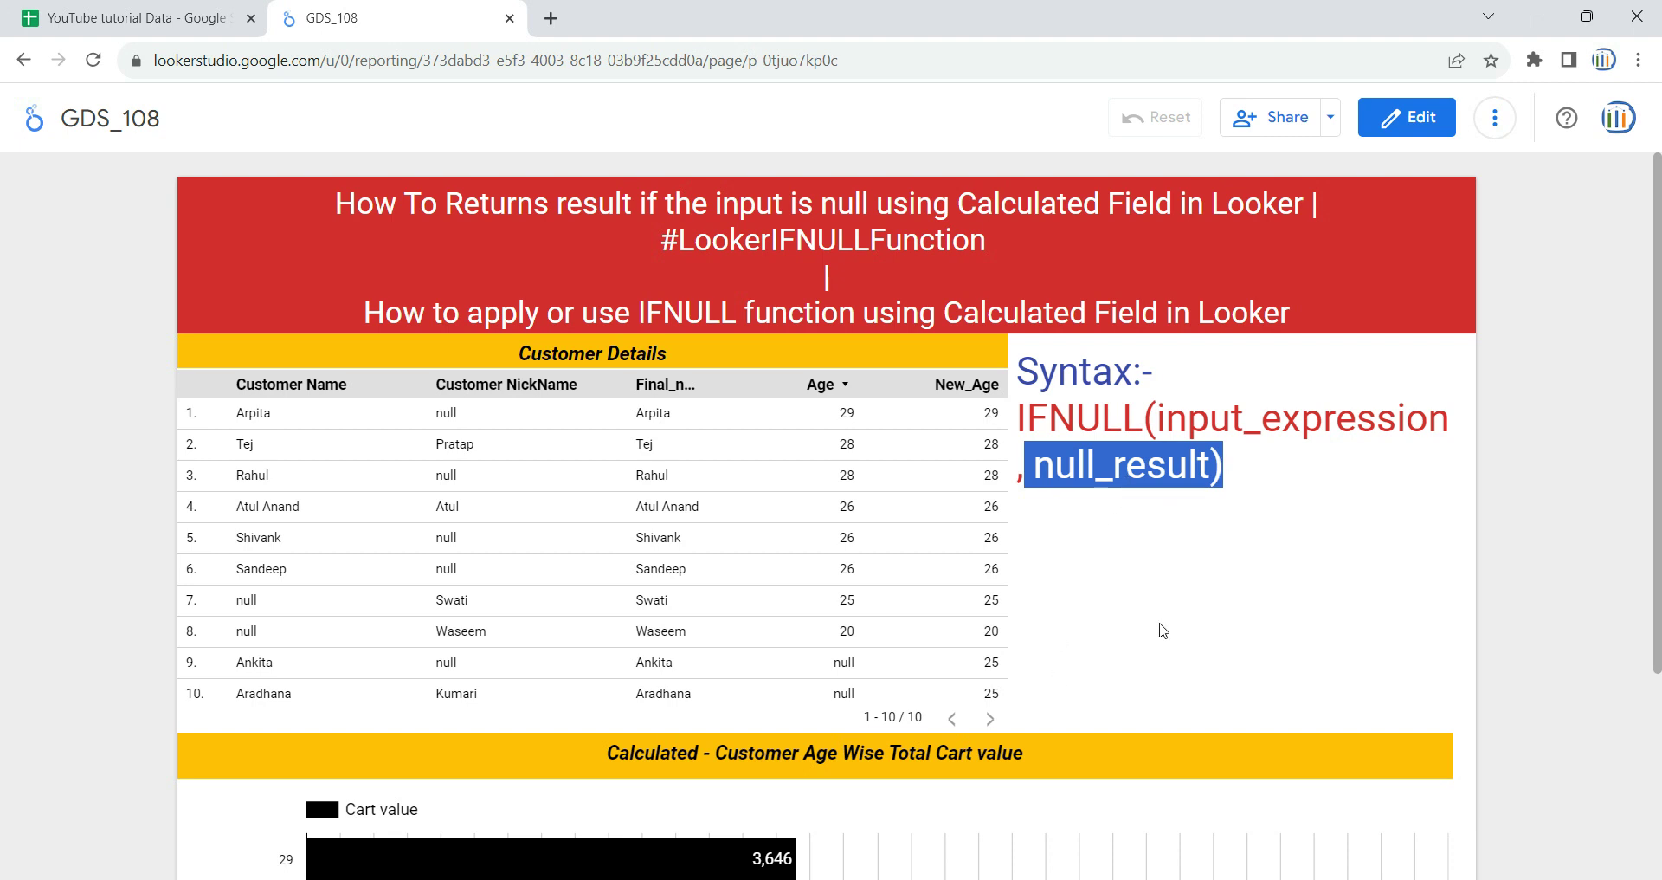
{"action": "scroll", "coordinate": [1134, 586], "scroll_direction": "down", "scroll_amount": 1}
{"action": "scroll", "coordinate": [1134, 586], "scroll_direction": "down", "scroll_amount": 3}
{"action": "scroll", "coordinate": [1131, 583], "scroll_direction": "up", "scroll_amount": 4}
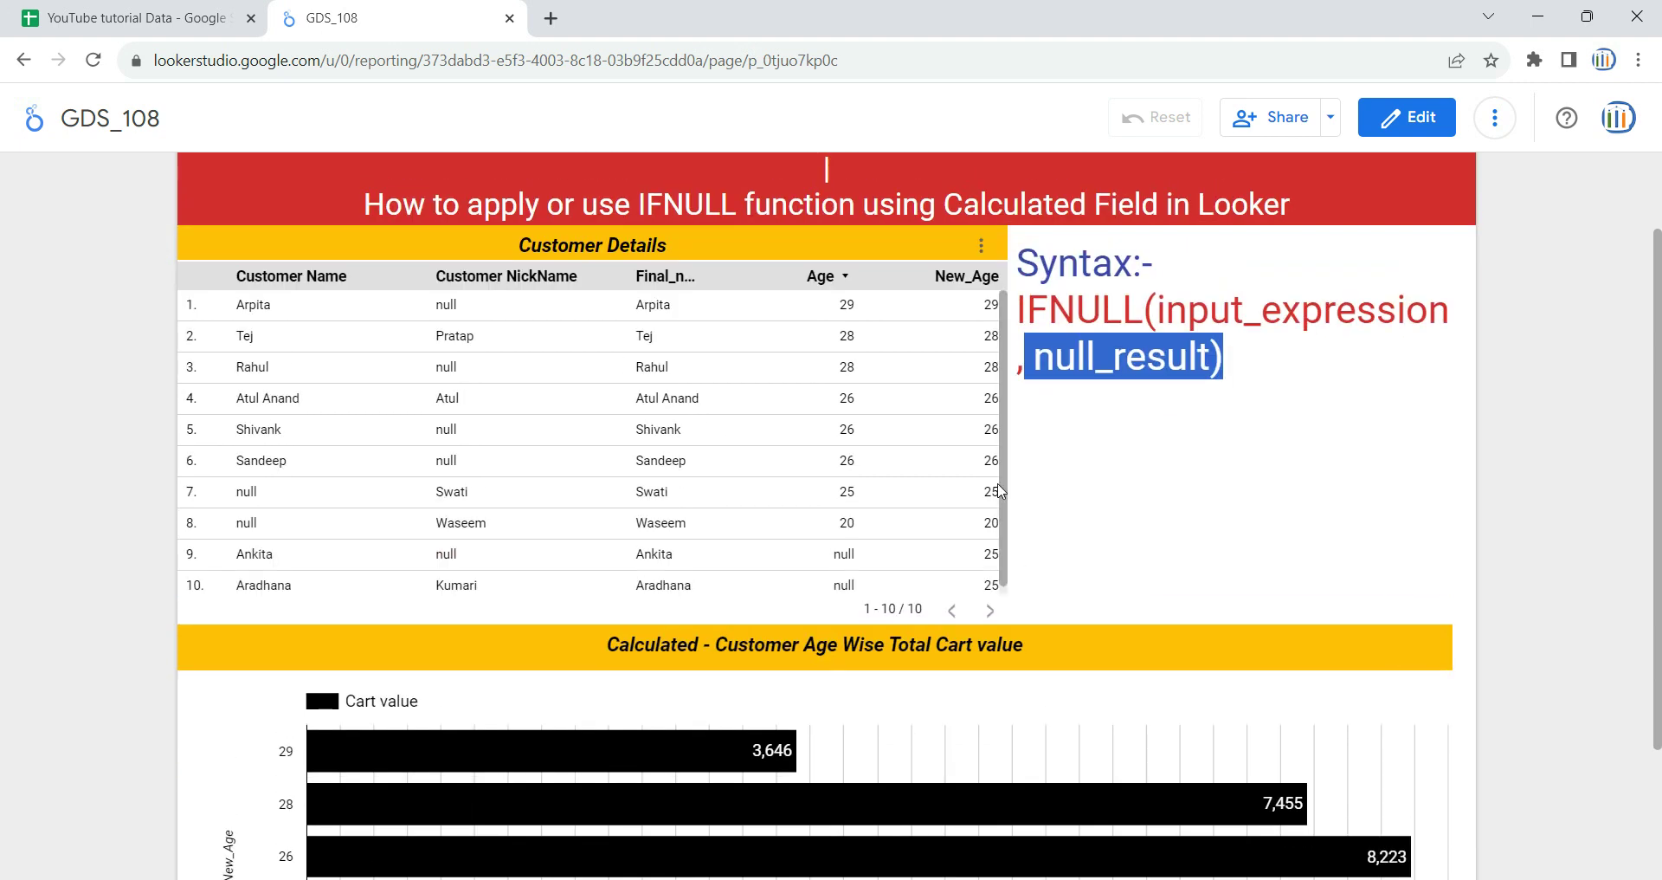
{"action": "scroll", "coordinate": [1290, 545], "scroll_direction": "up", "scroll_amount": 2}
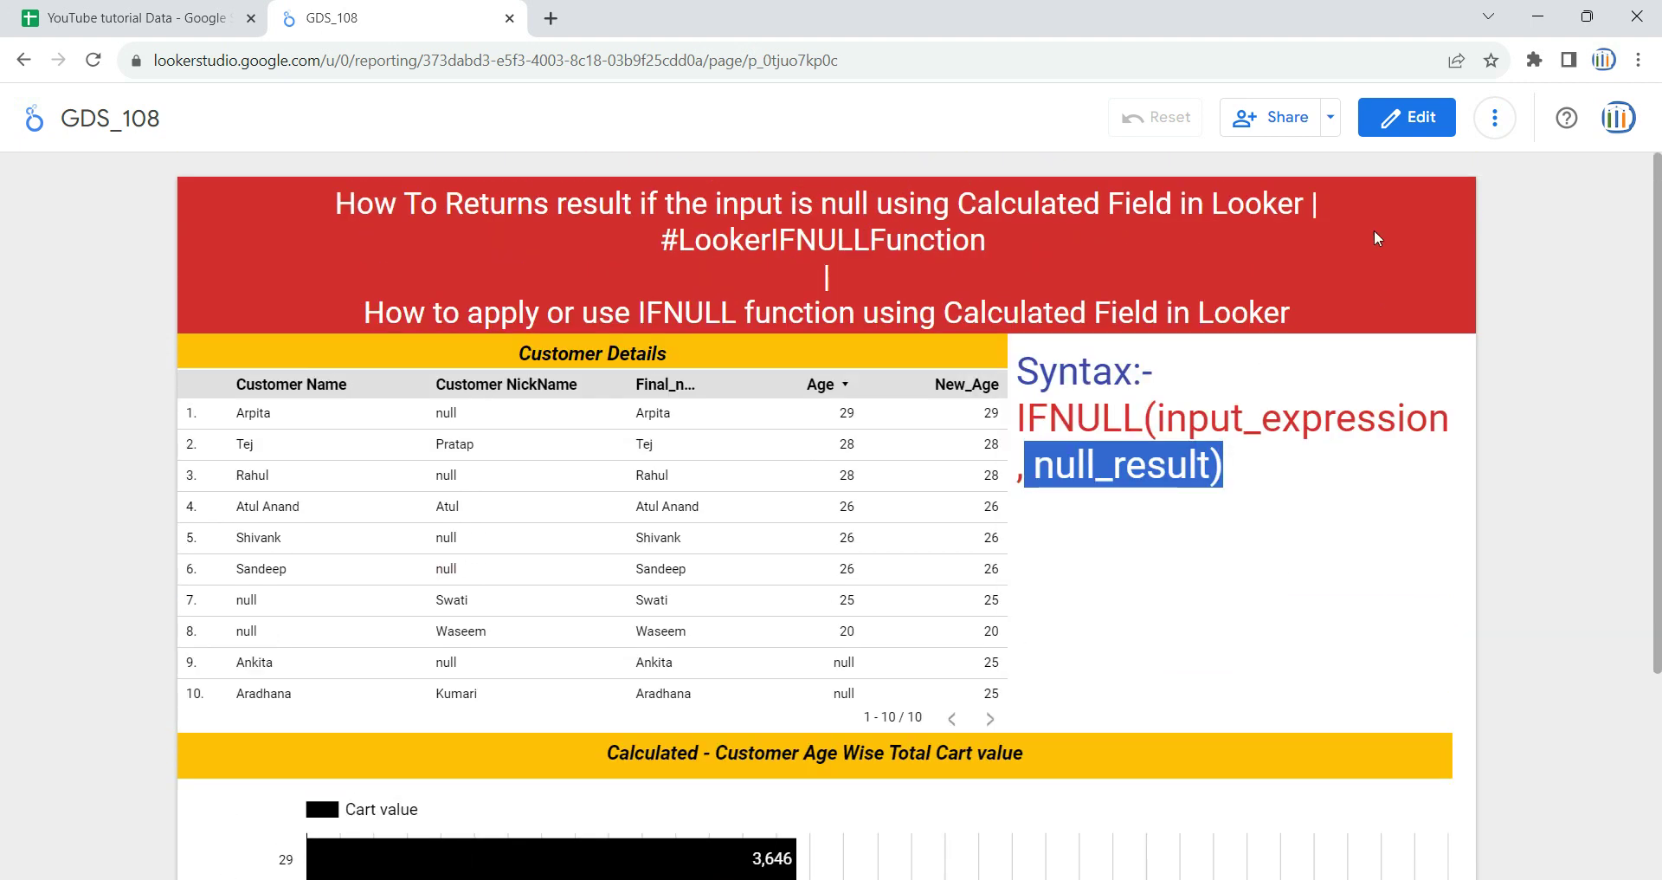
{"action": "left_click", "coordinate": [139, 18]}
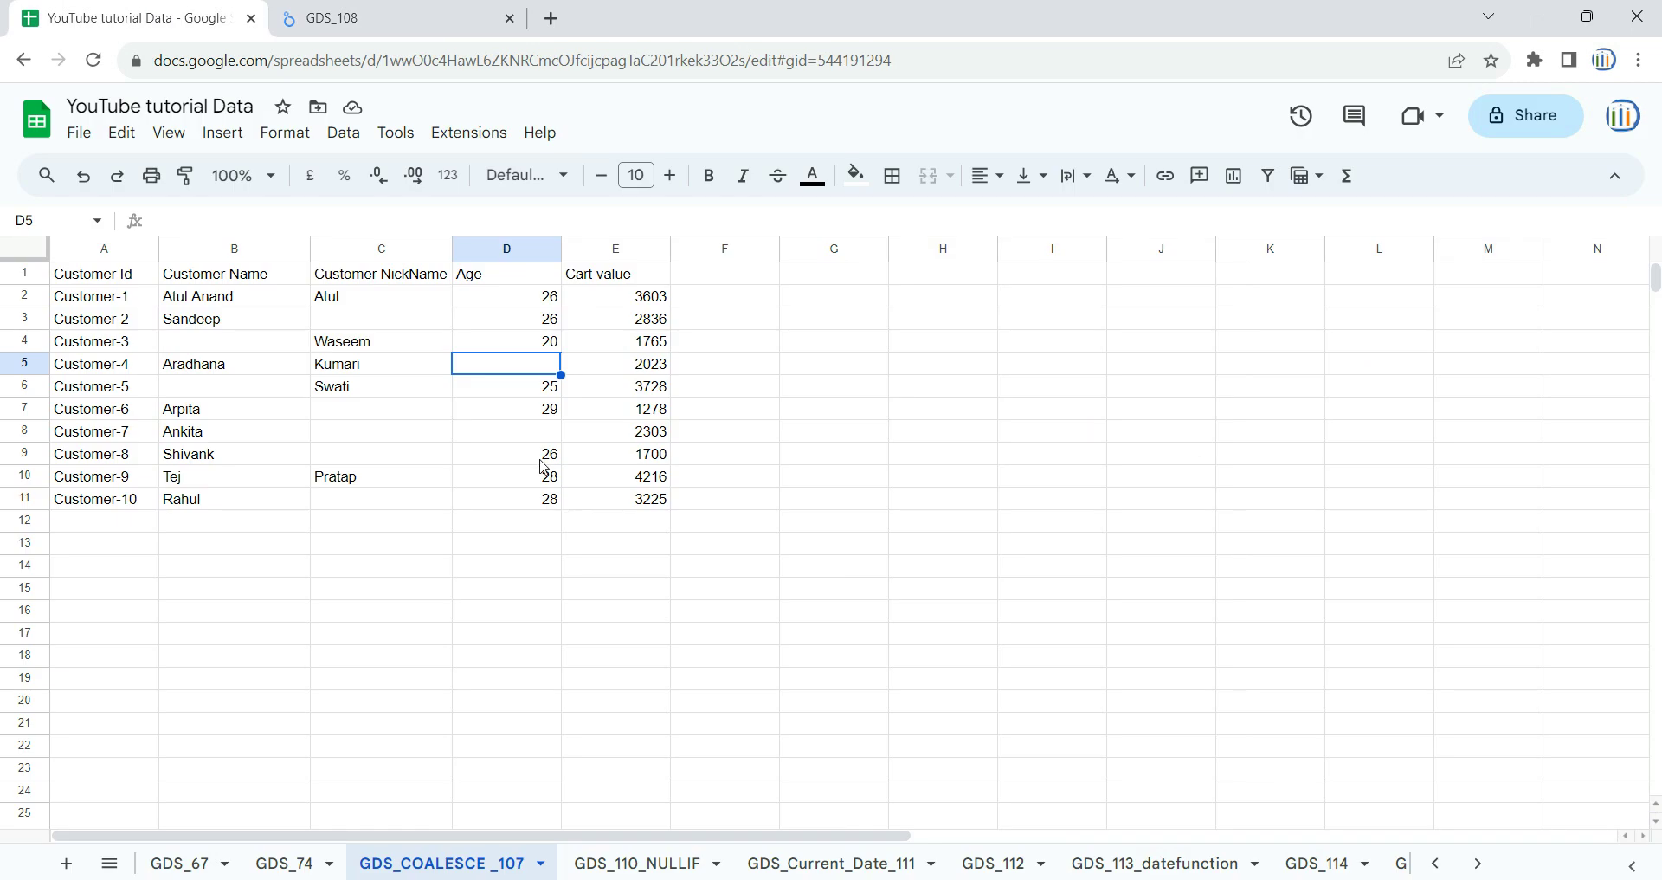
{"action": "left_click", "coordinate": [364, 18]}
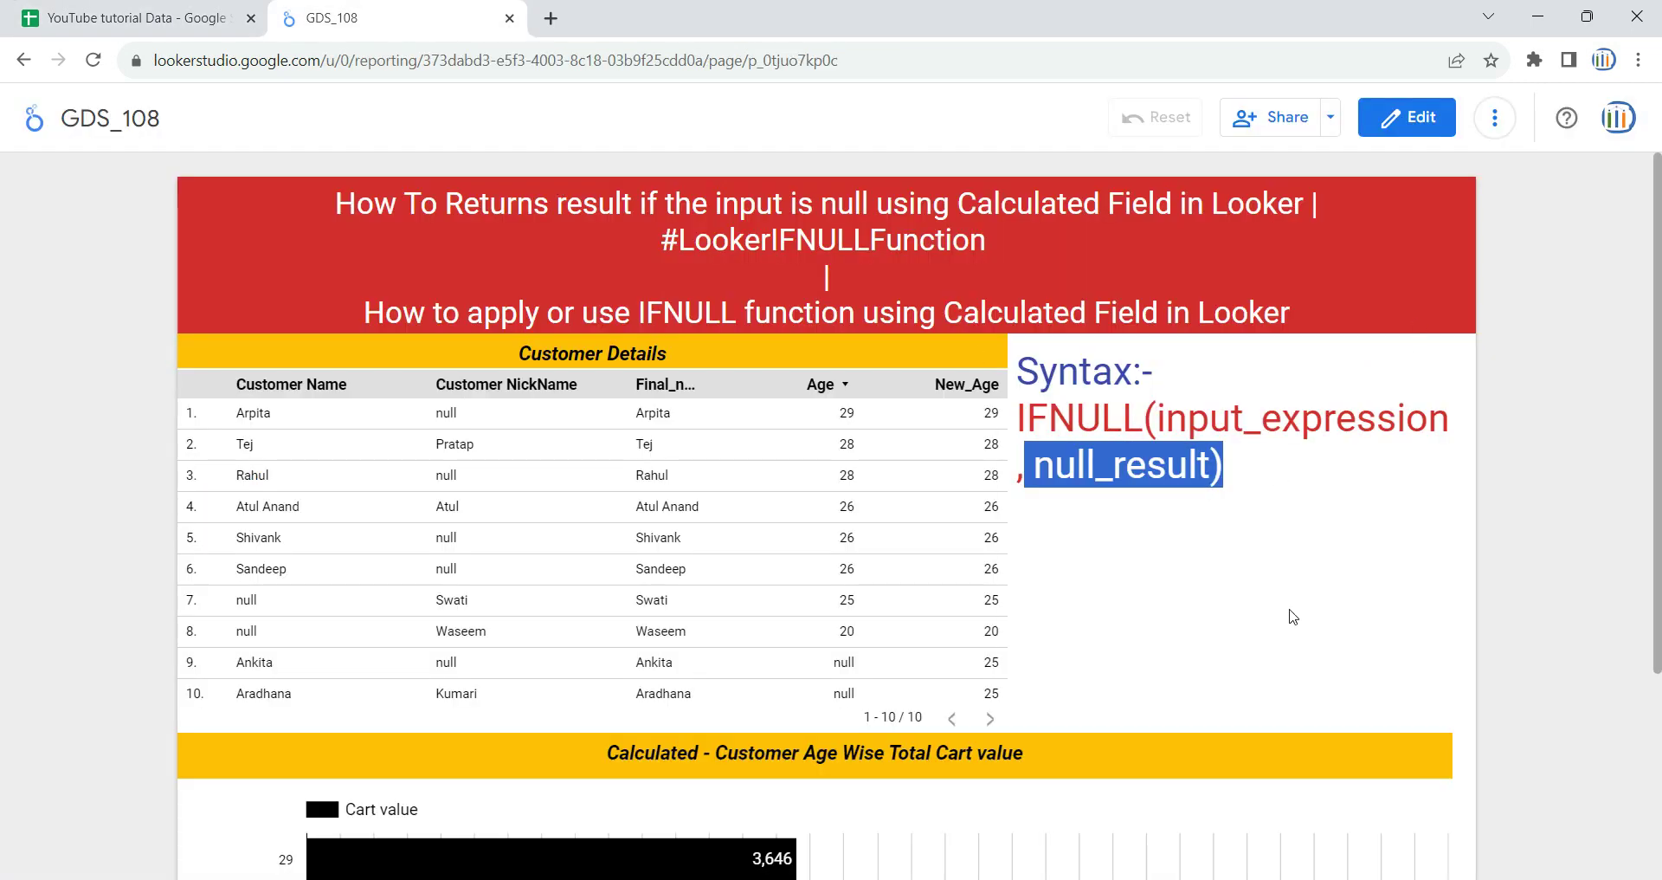
- Switch the GDS_108 report to edit mode and add a new blank page 2
{"action": "left_click", "coordinate": [1407, 119]}
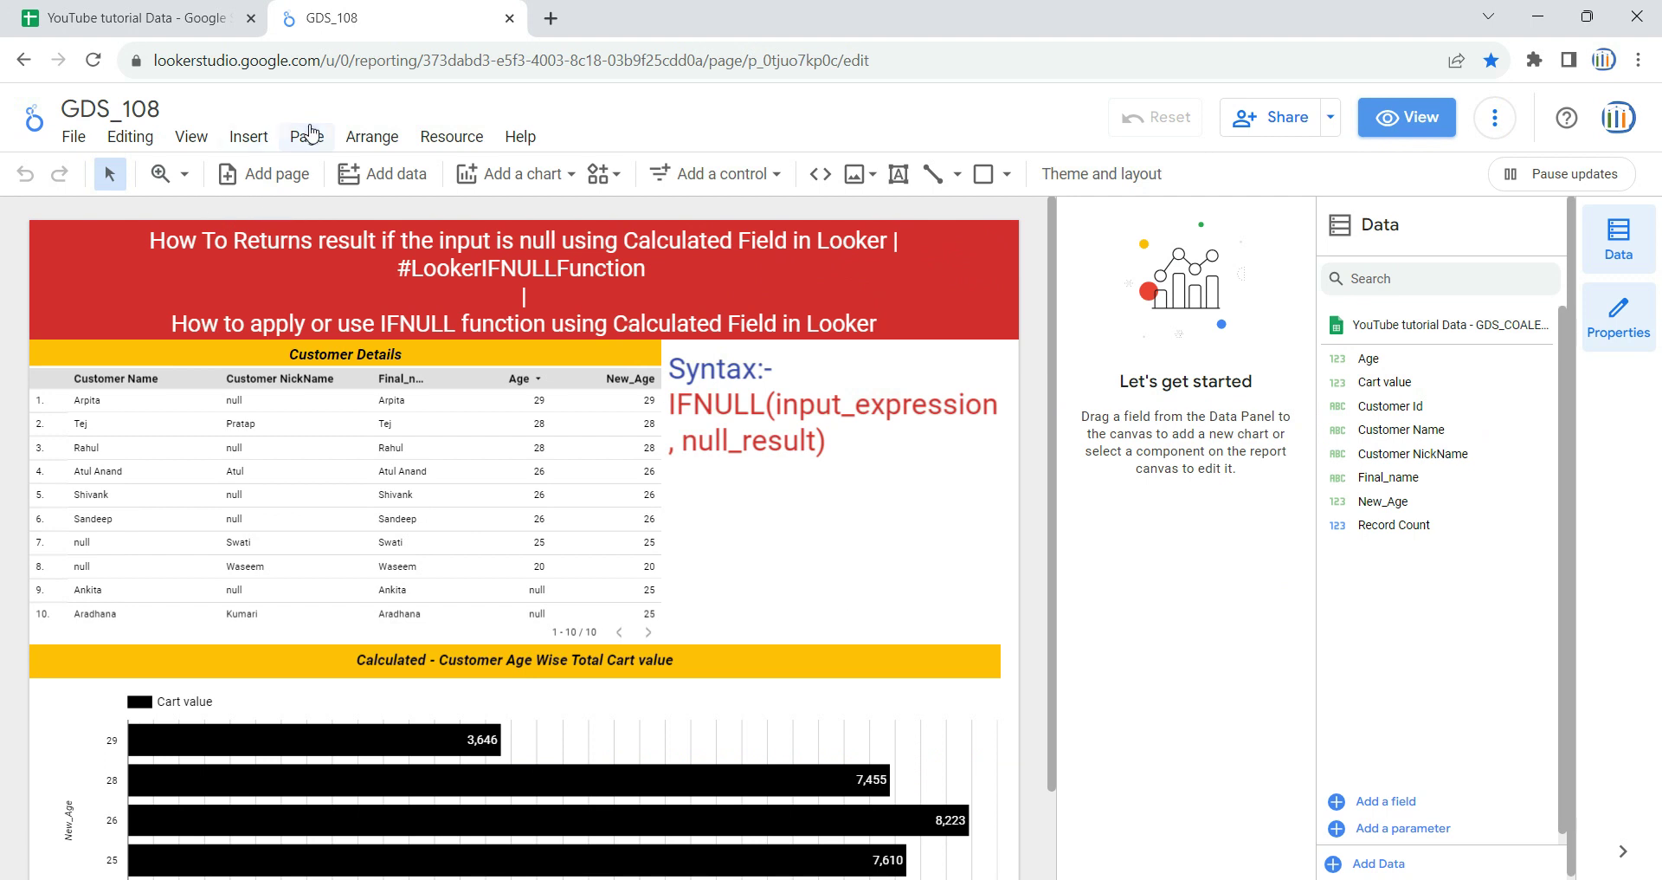
{"action": "left_click", "coordinate": [307, 136]}
{"action": "left_click", "coordinate": [325, 174]}
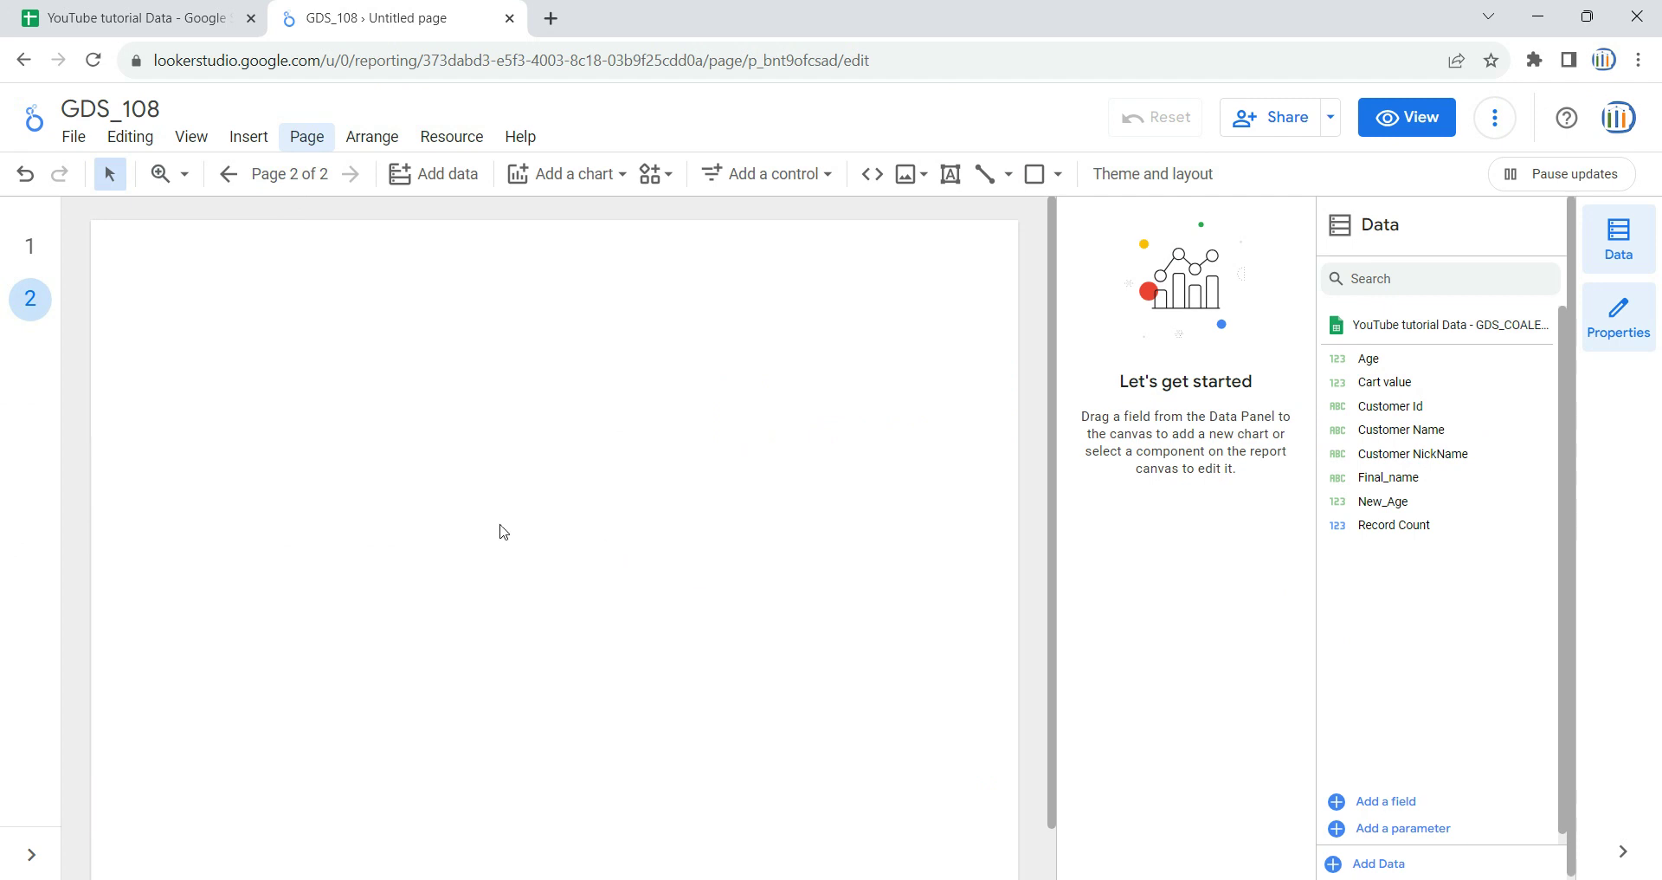
- Open the add-data panel for page 2, then close it without adding a new source
{"action": "left_click", "coordinate": [446, 183]}
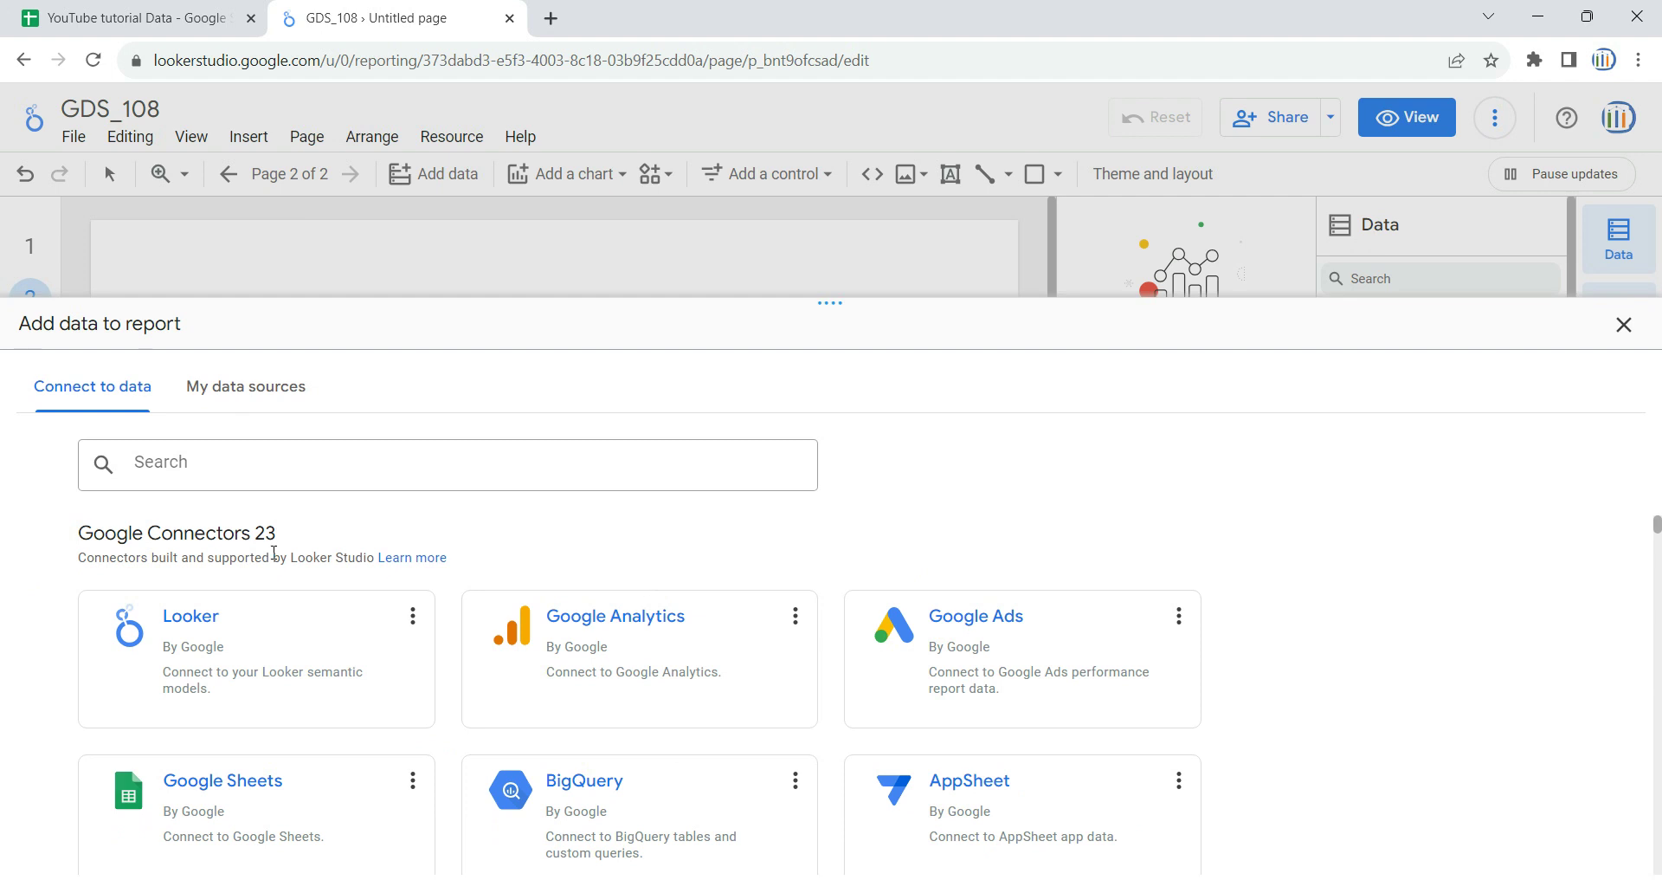
{"action": "scroll", "coordinate": [573, 612], "scroll_direction": "down", "scroll_amount": 4}
{"action": "scroll", "coordinate": [577, 604], "scroll_direction": "up", "scroll_amount": 4}
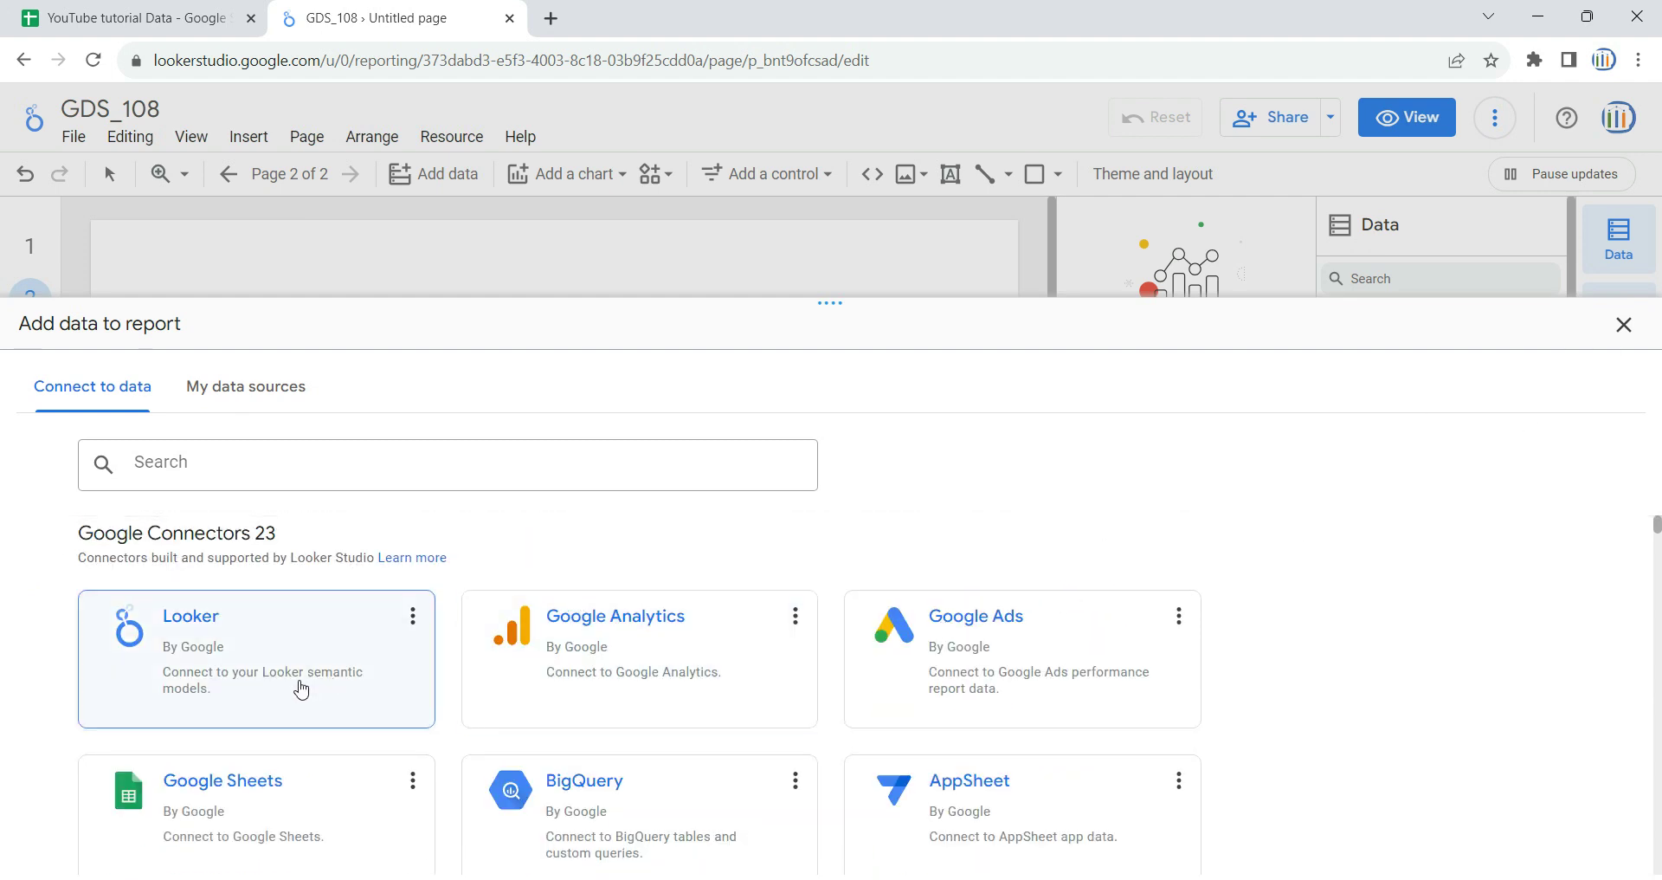
{"action": "scroll", "coordinate": [523, 738], "scroll_direction": "down", "scroll_amount": 3}
{"action": "scroll", "coordinate": [483, 760], "scroll_direction": "up", "scroll_amount": 3}
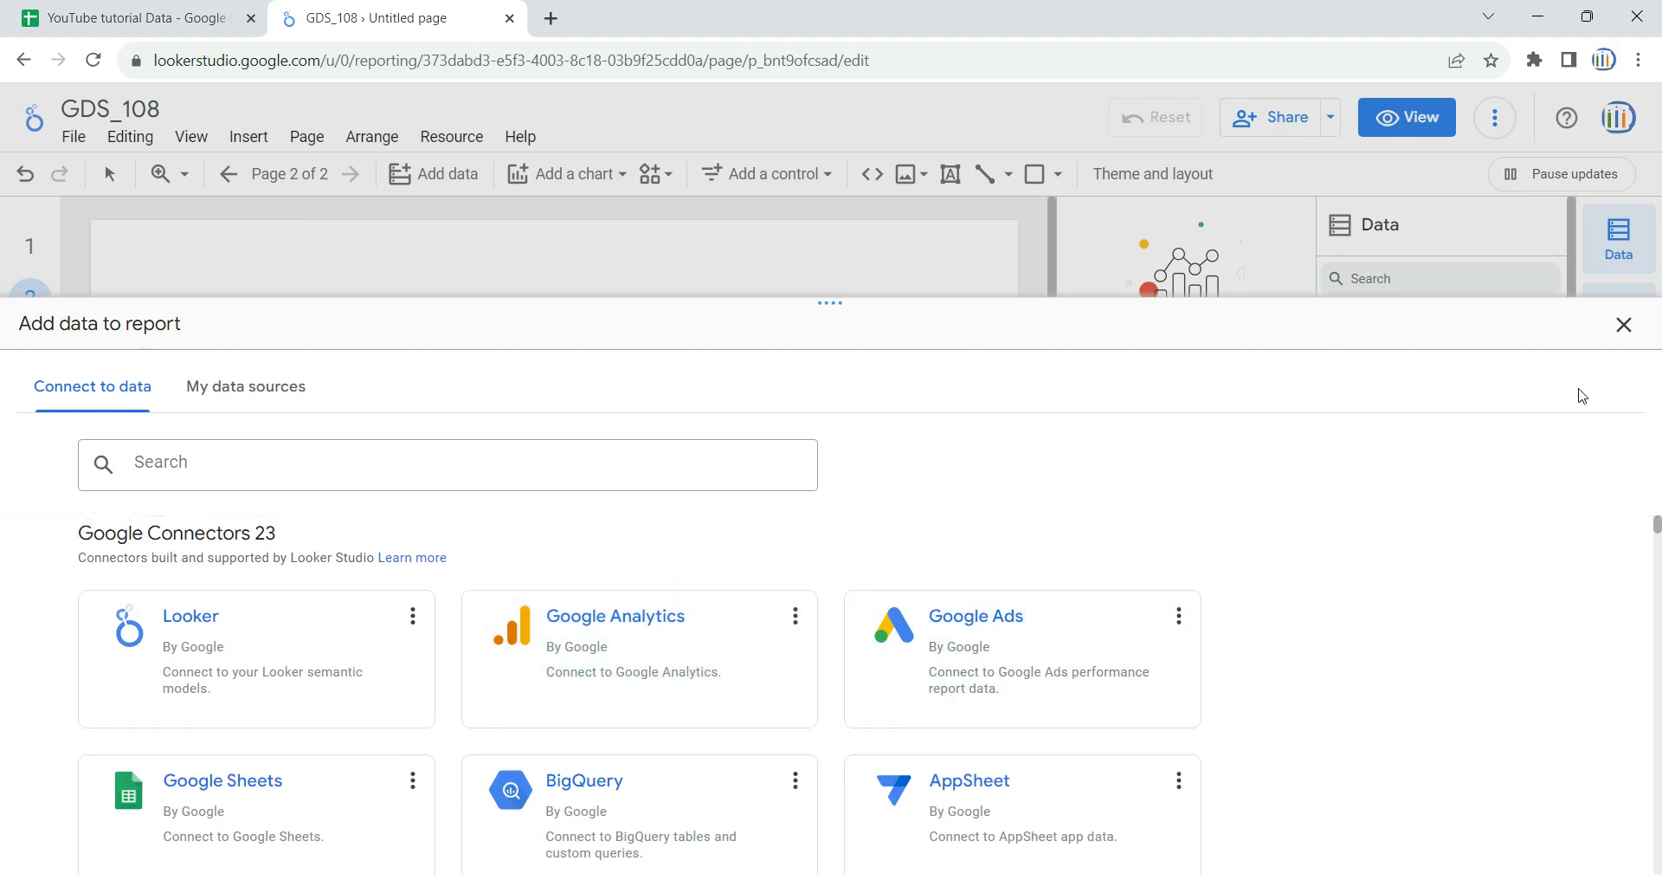
{"action": "left_click", "coordinate": [1624, 325]}
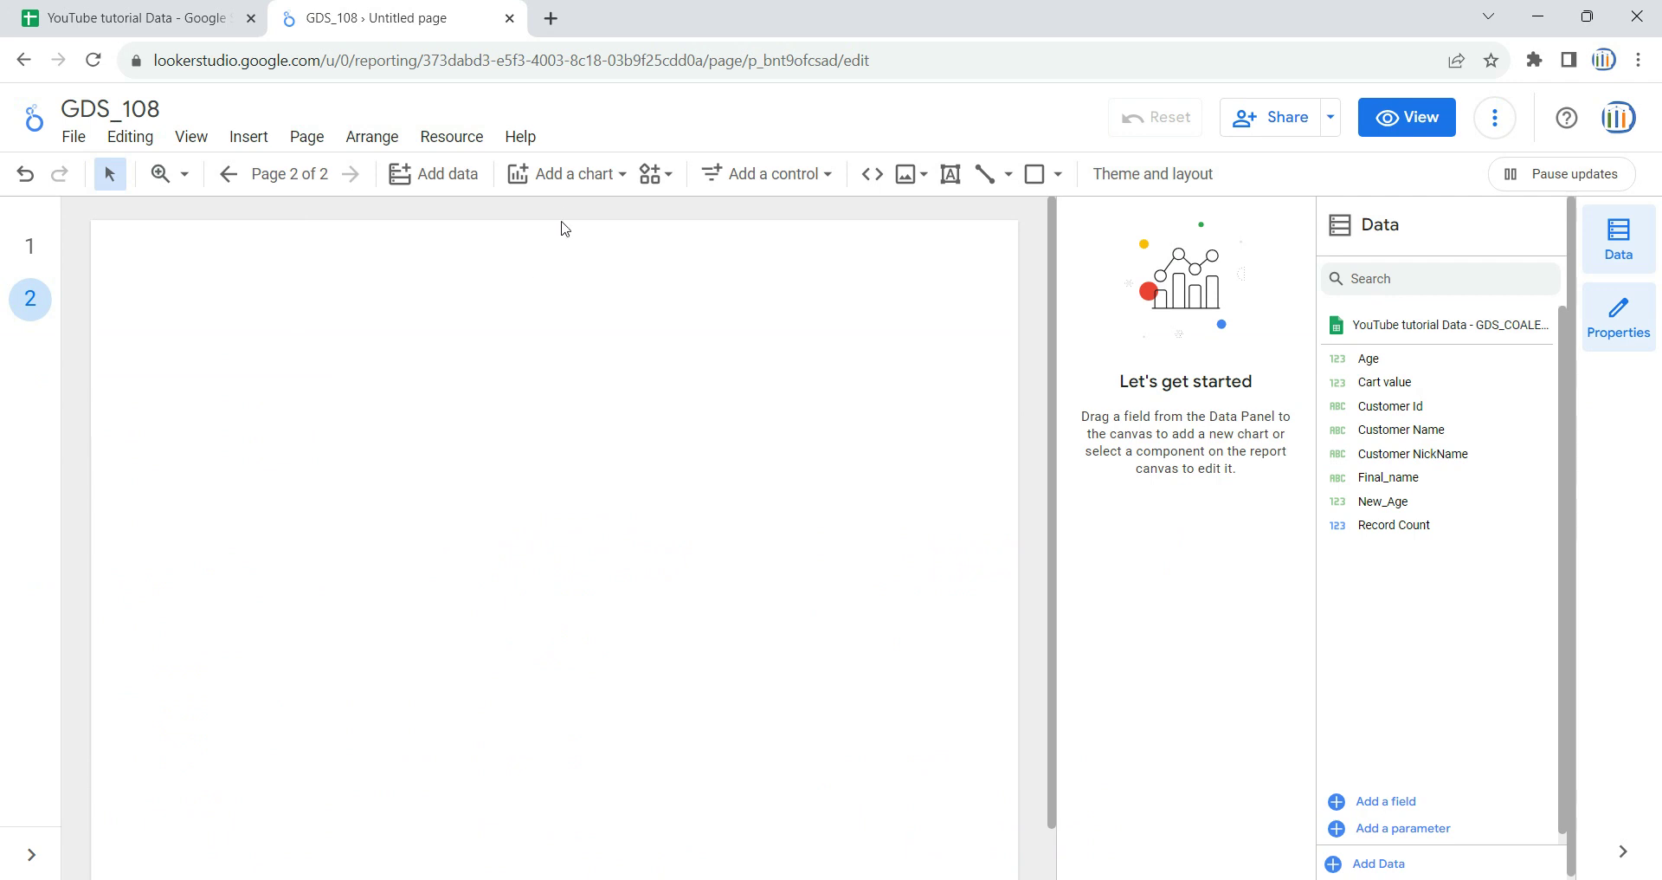
- Insert a table chart on page 2 and drag it to a larger size
{"action": "left_click", "coordinate": [572, 190]}
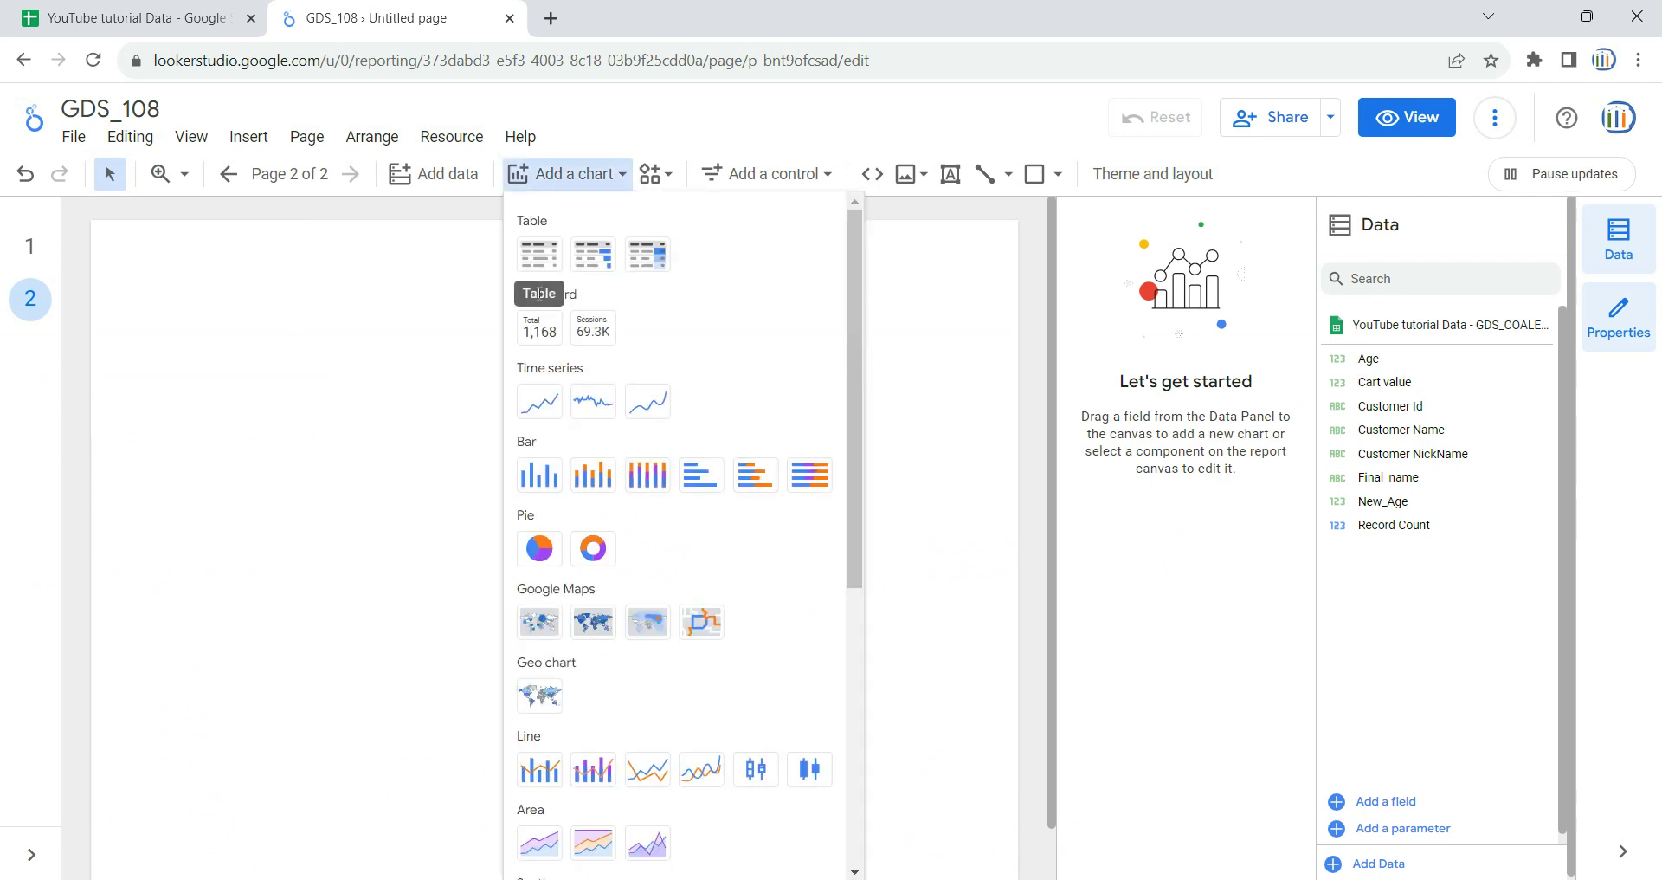
{"action": "left_click", "coordinate": [539, 270]}
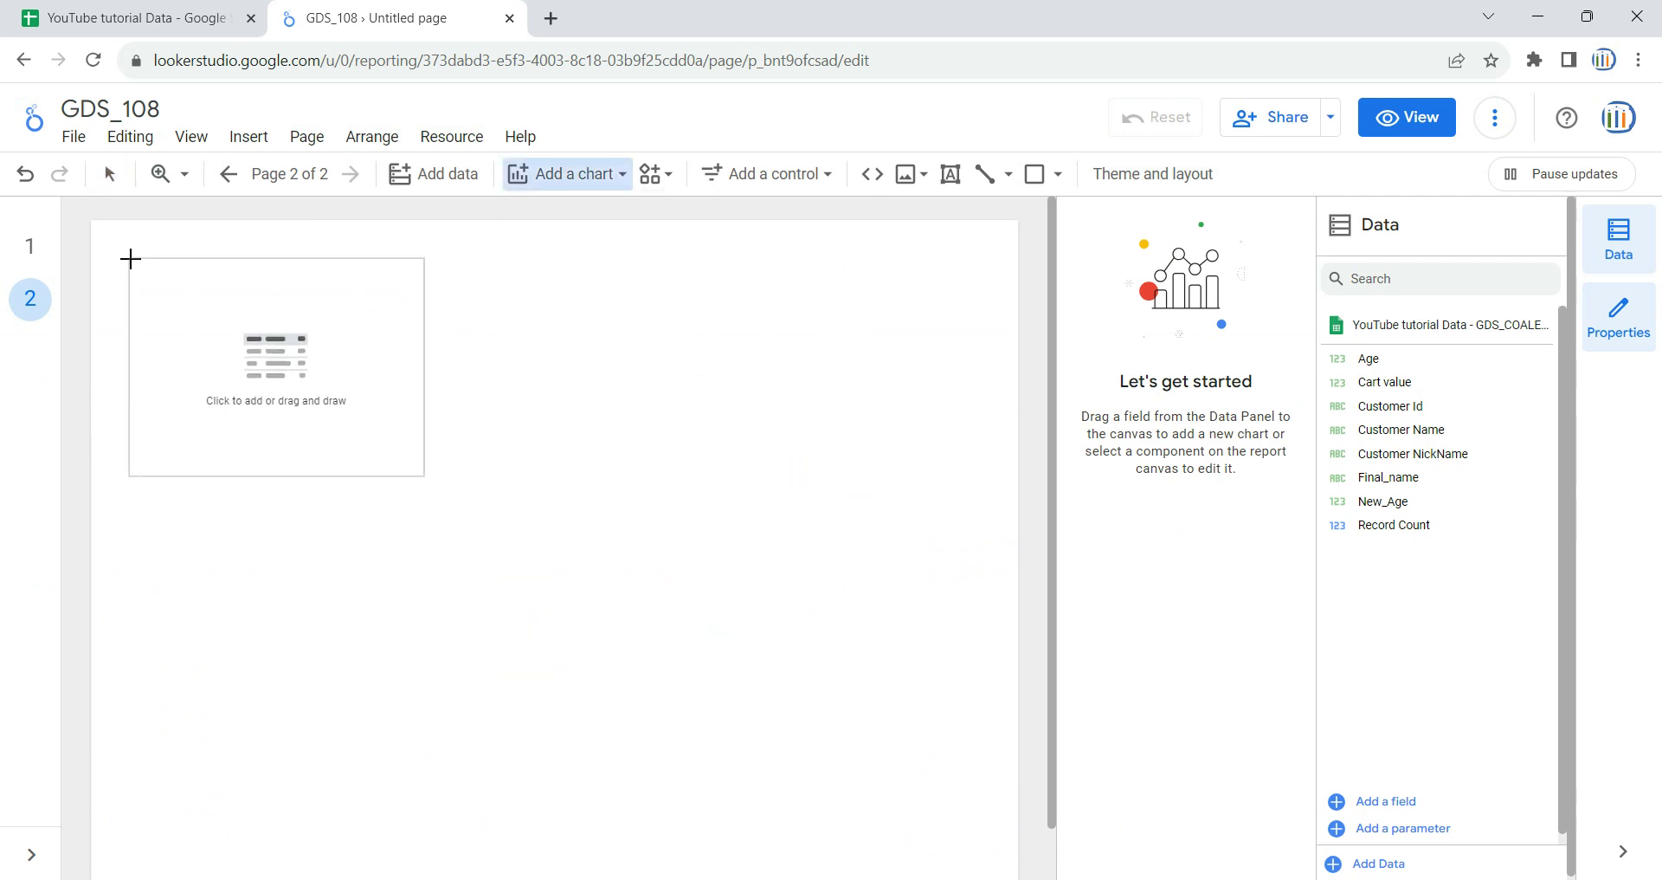
{"action": "left_click", "coordinate": [129, 259]}
{"action": "left_click_drag", "start_coordinate": [439, 490], "coordinate": [907, 655]}
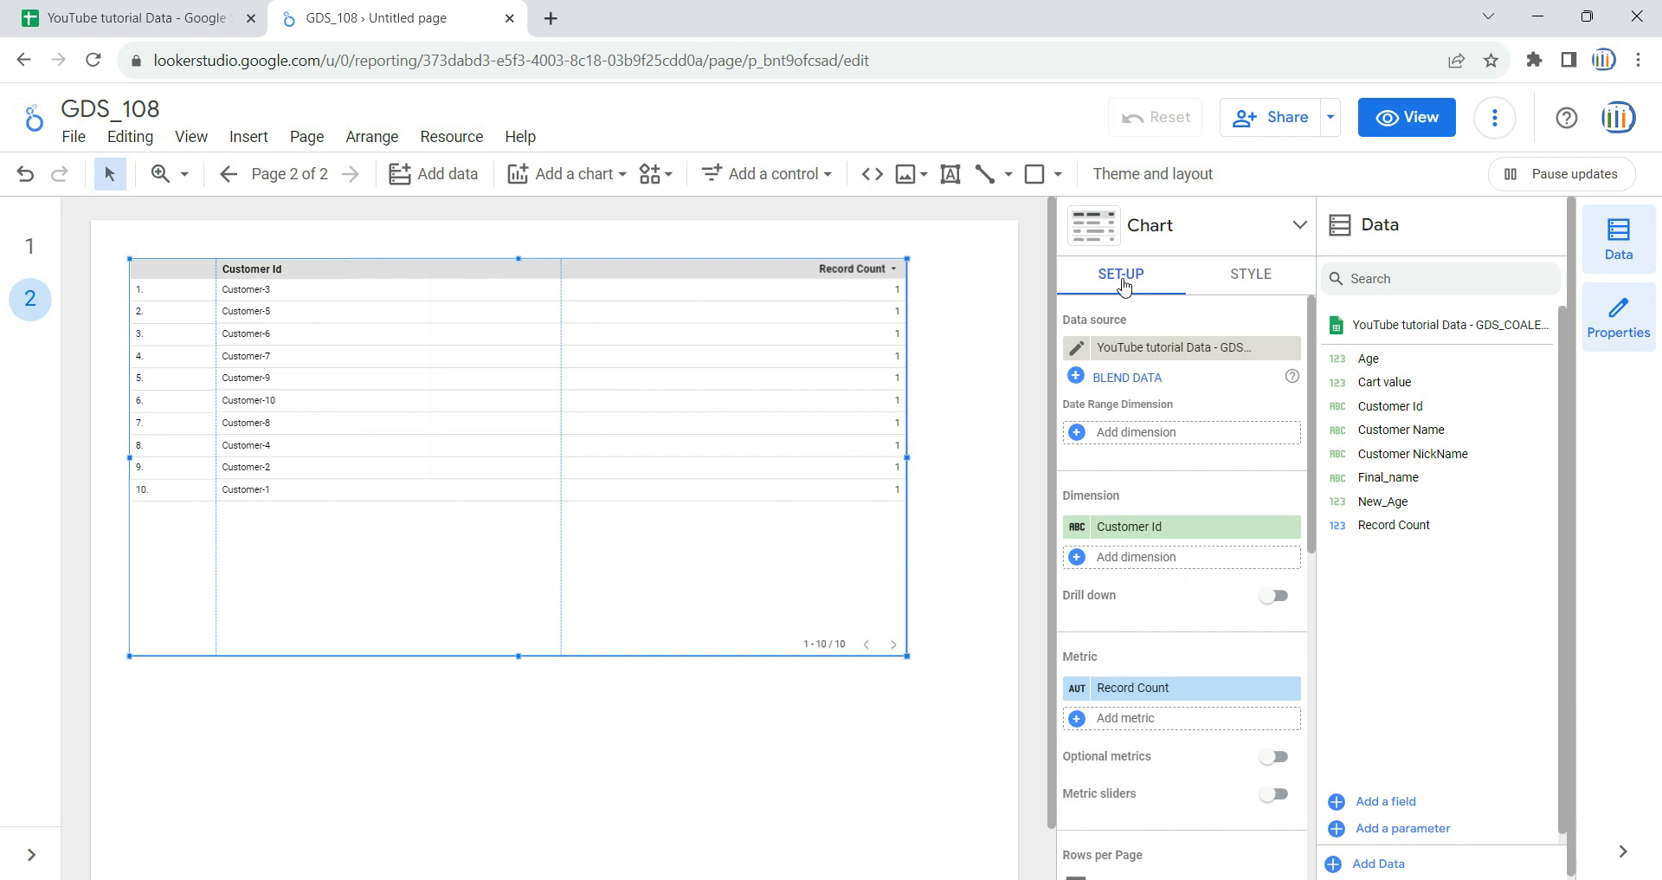
- Keep the YouTube tutorial Data as the table's data source, then view page 1
{"action": "left_click", "coordinate": [1161, 349]}
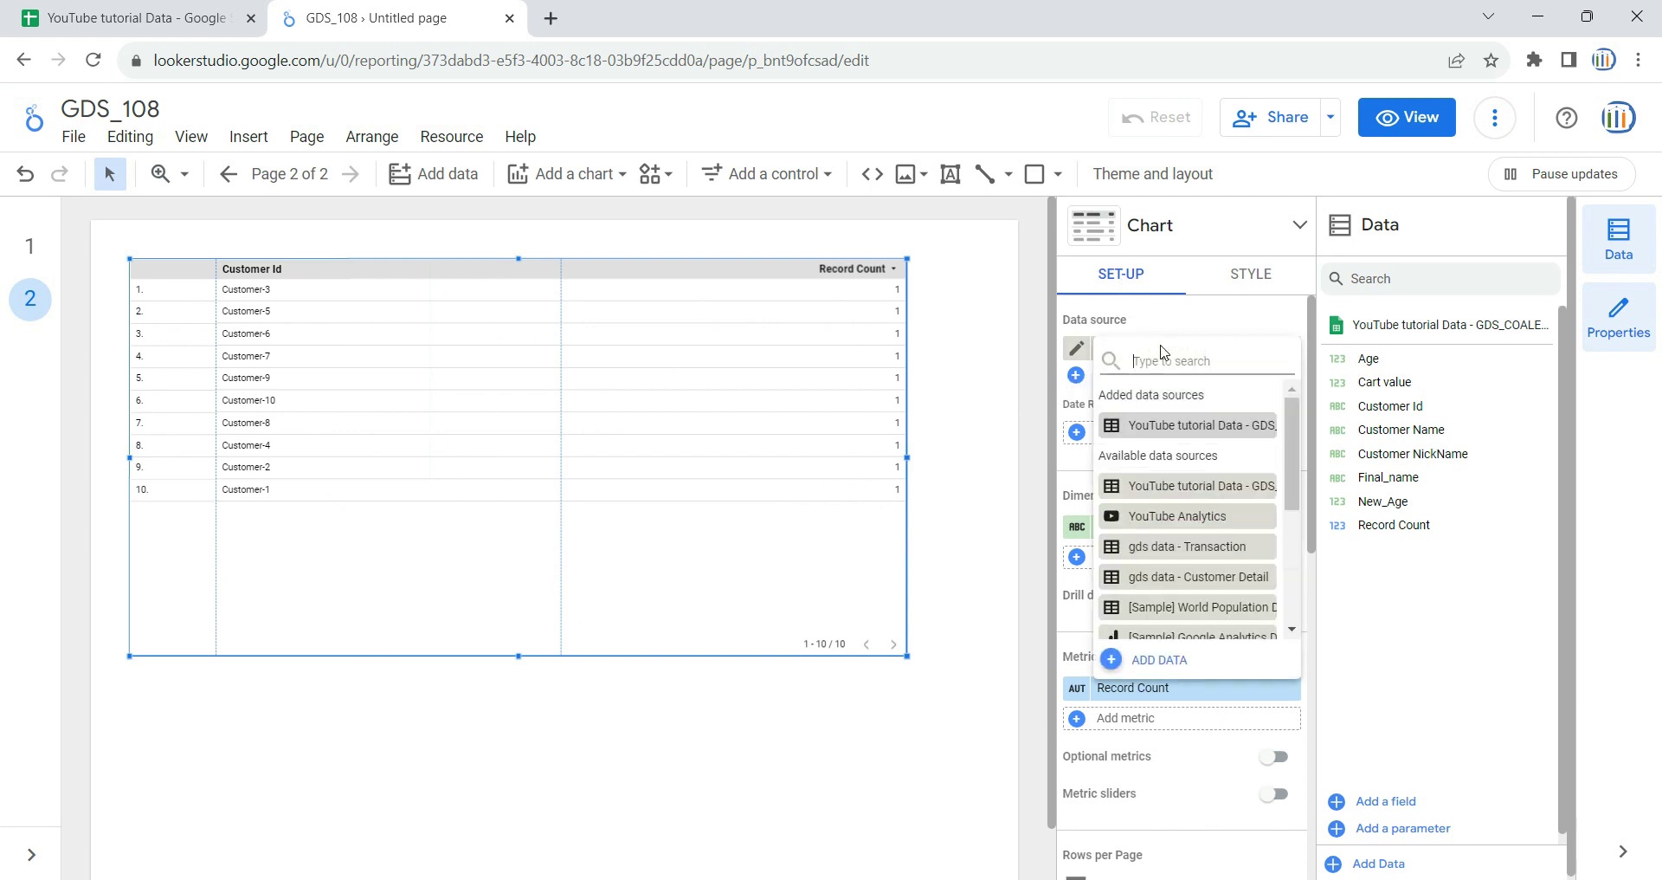
{"action": "scroll", "coordinate": [1165, 502], "scroll_direction": "down", "scroll_amount": 5}
{"action": "scroll", "coordinate": [1166, 507], "scroll_direction": "up", "scroll_amount": 5}
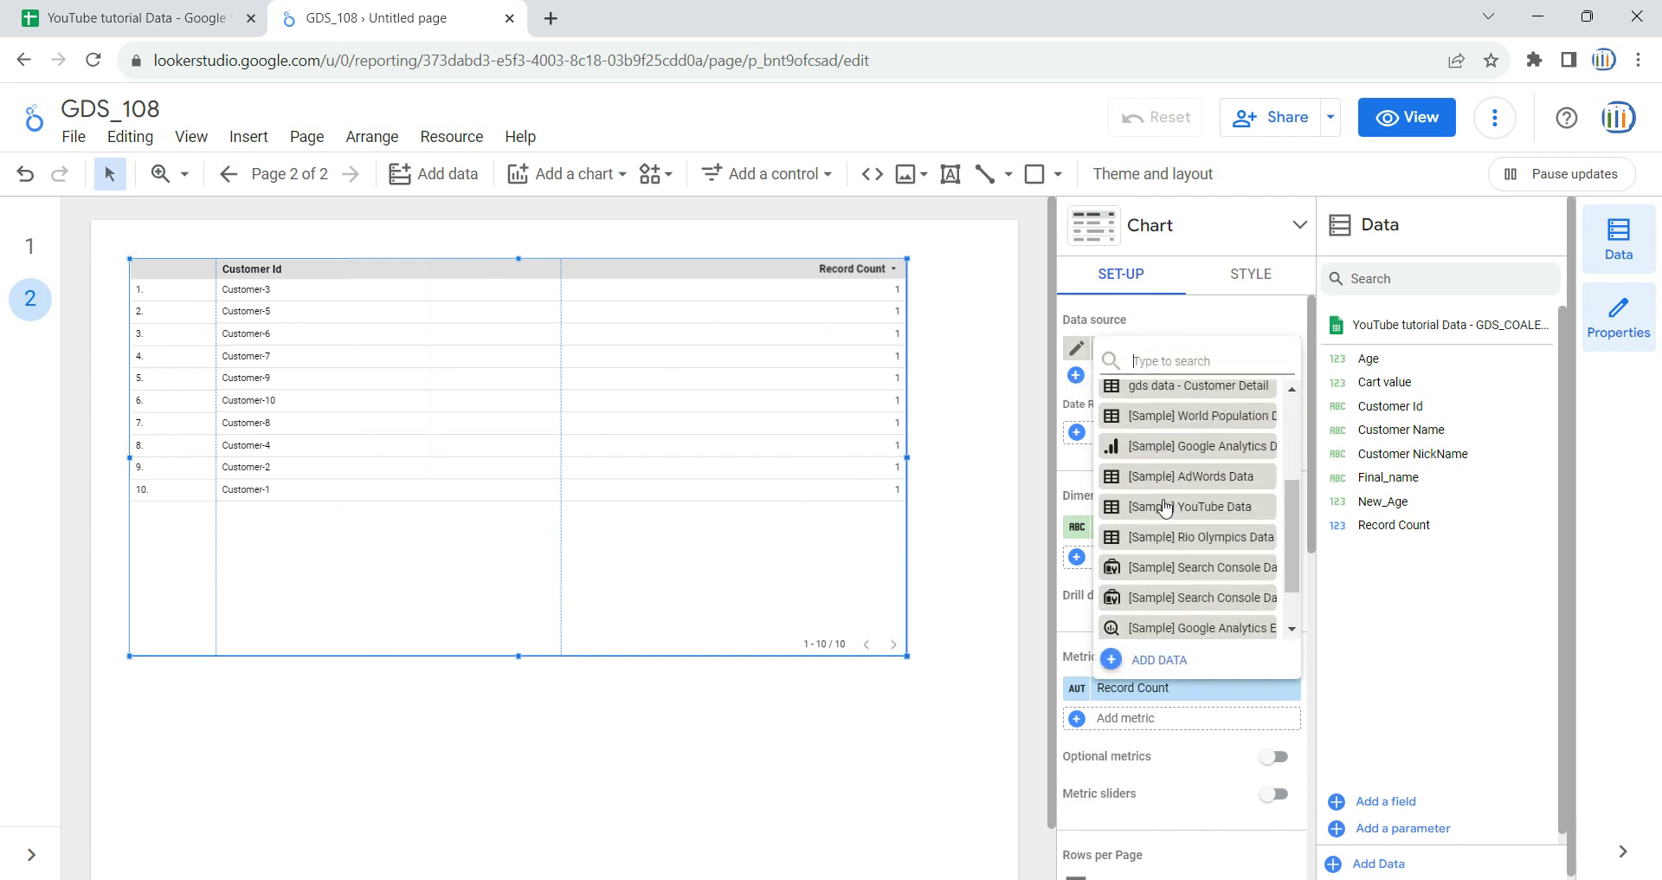
{"action": "left_click", "coordinate": [1392, 602]}
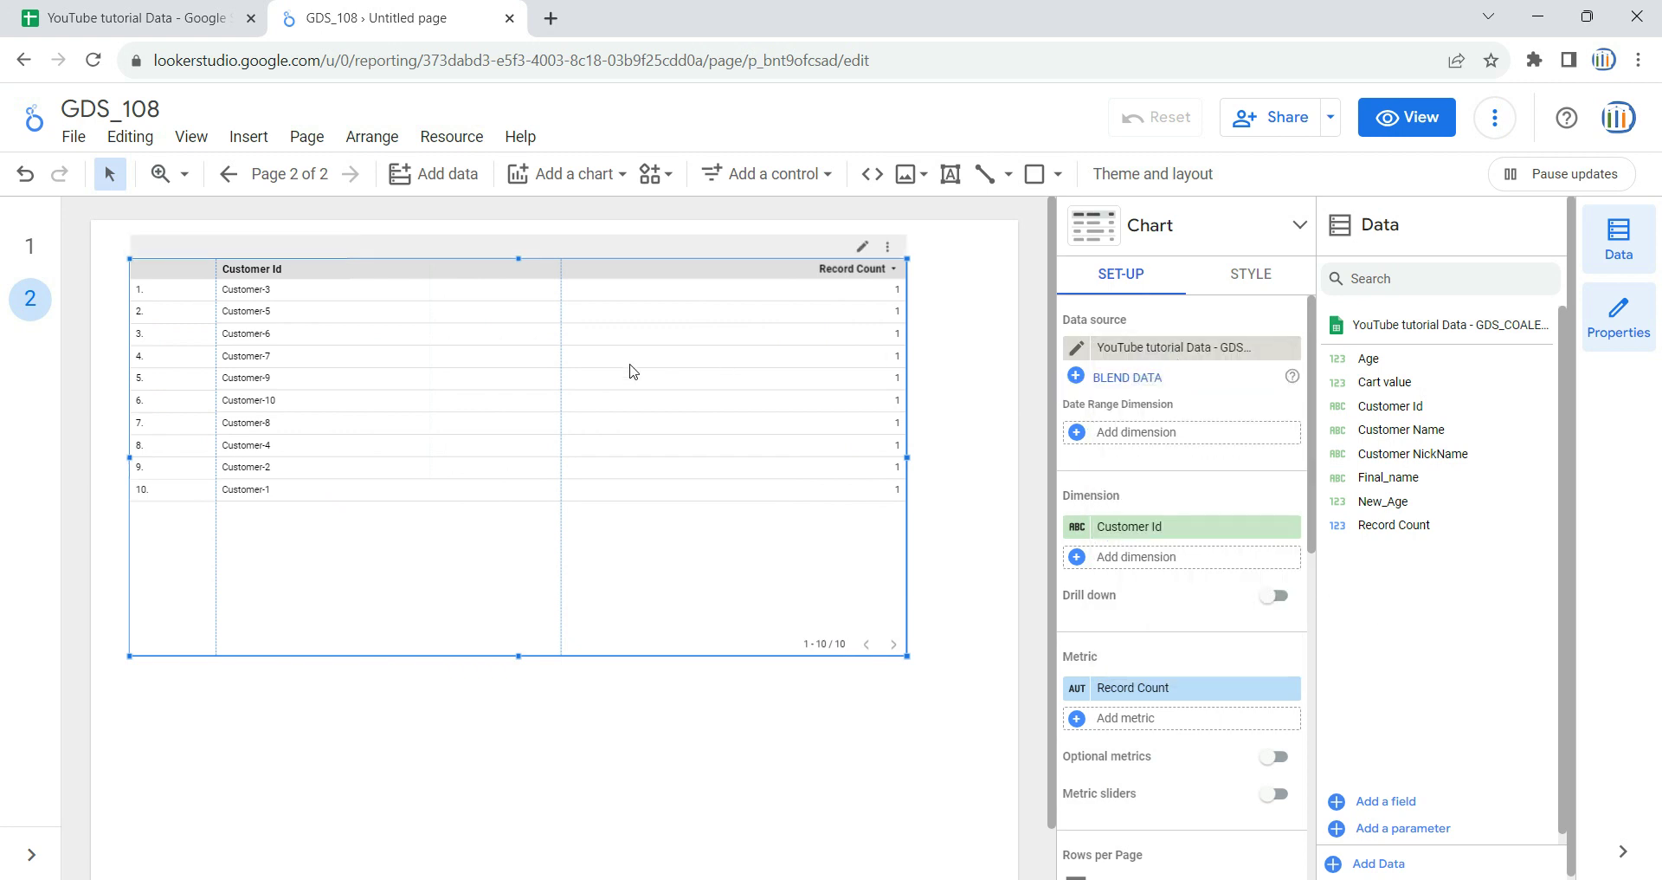
{"action": "left_click", "coordinate": [30, 260]}
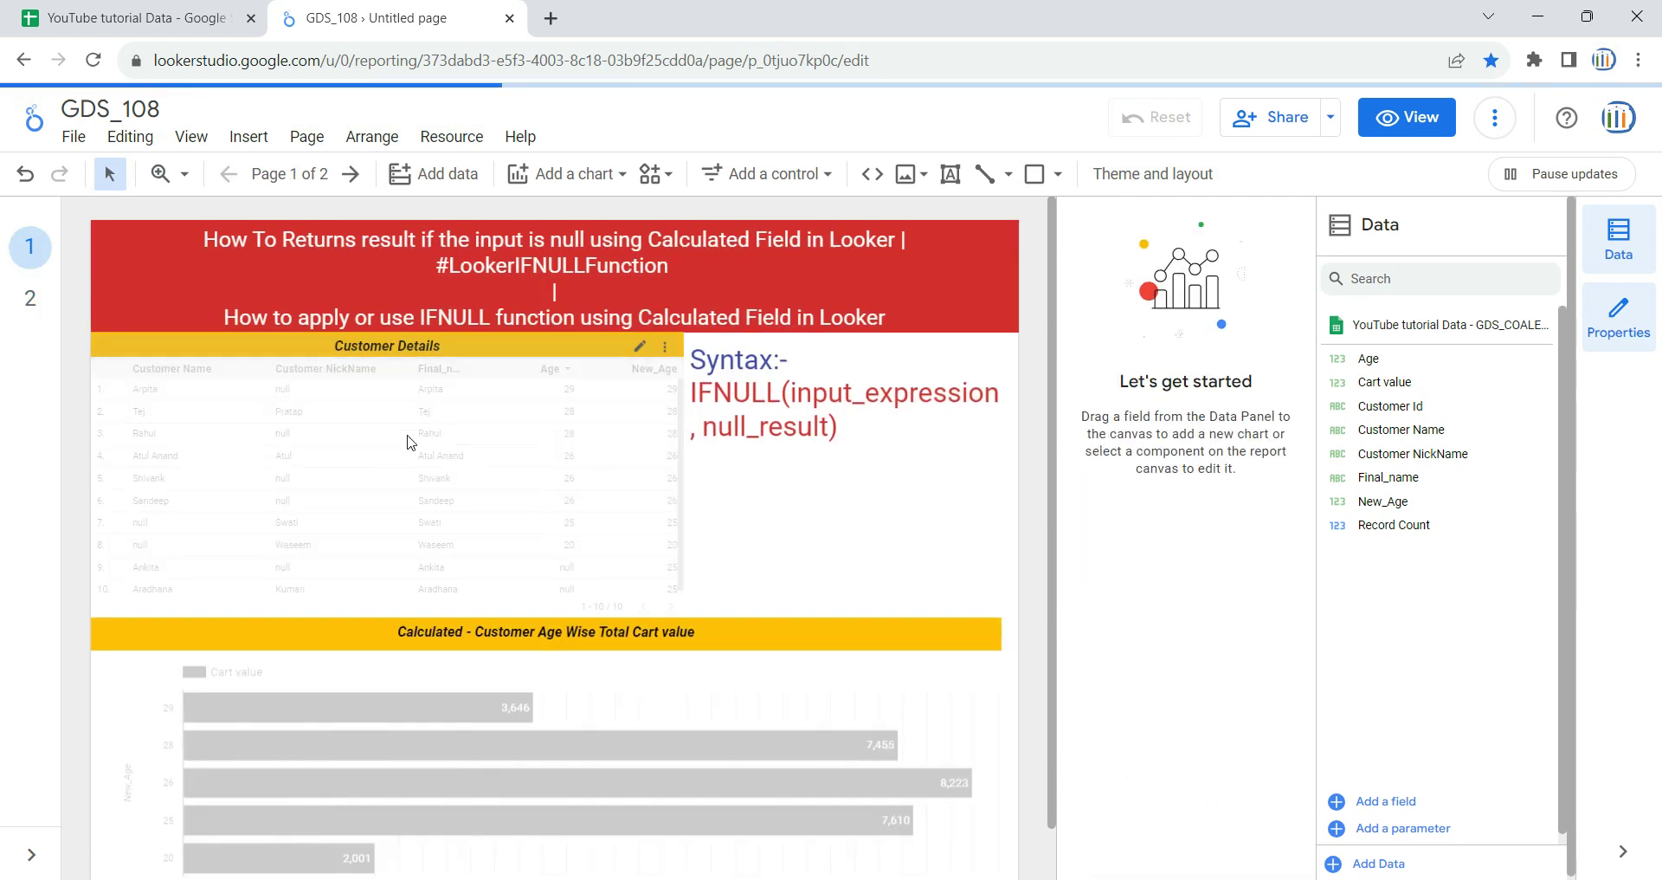
- On page 2, make Age the table's metric and set table label text to 30px
{"action": "left_click", "coordinate": [30, 298]}
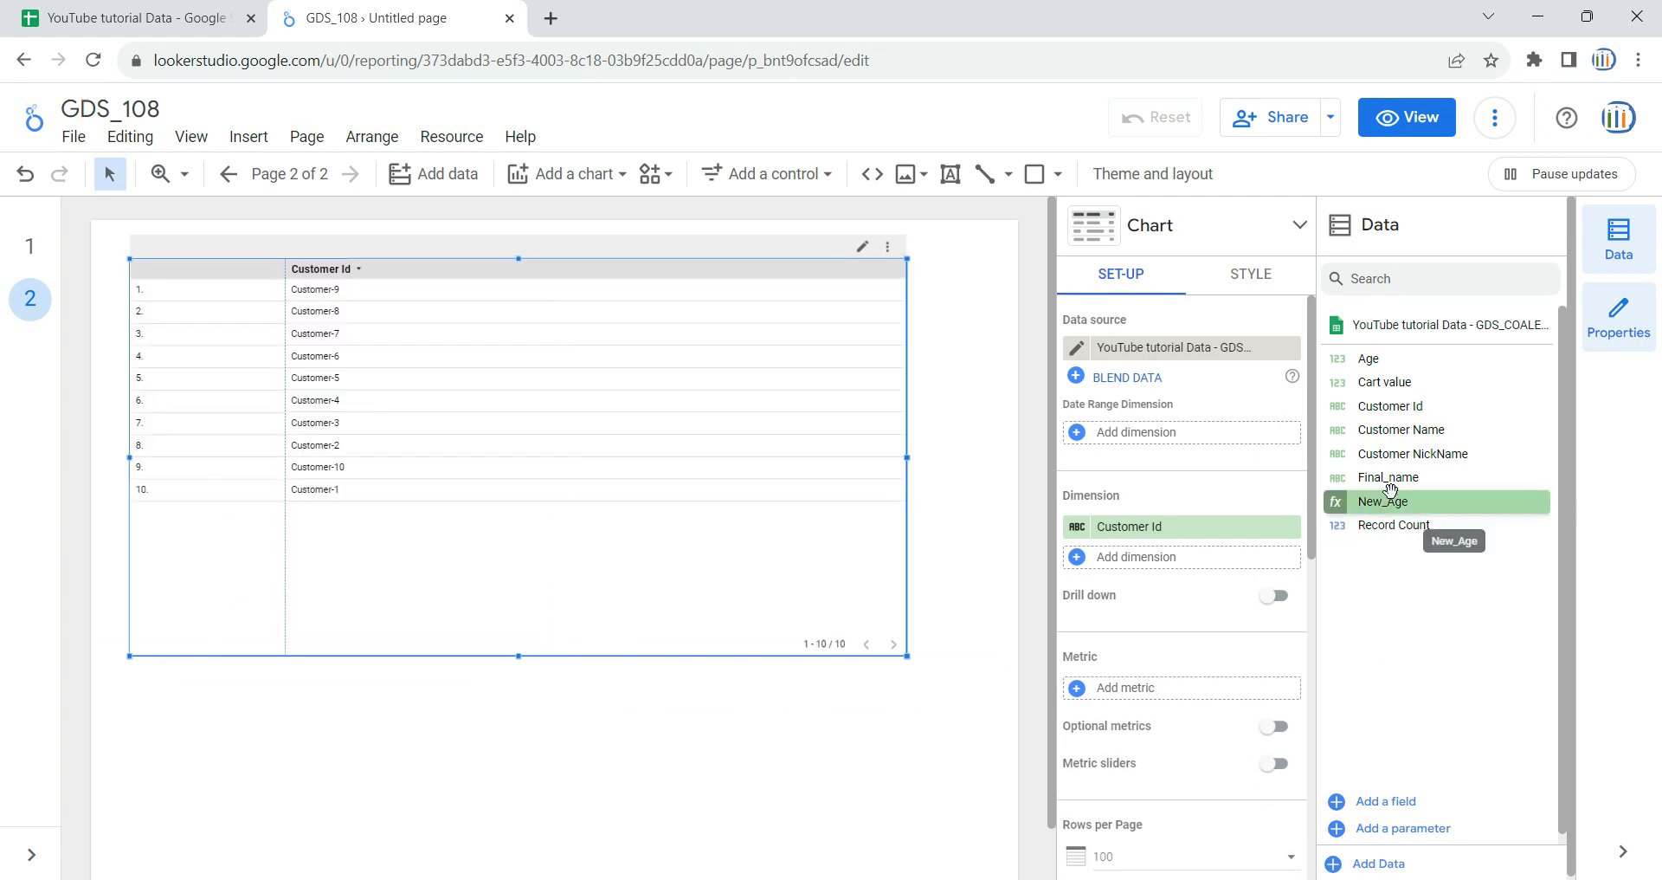
{"action": "left_click_drag", "start_coordinate": [1377, 358], "coordinate": [1195, 690]}
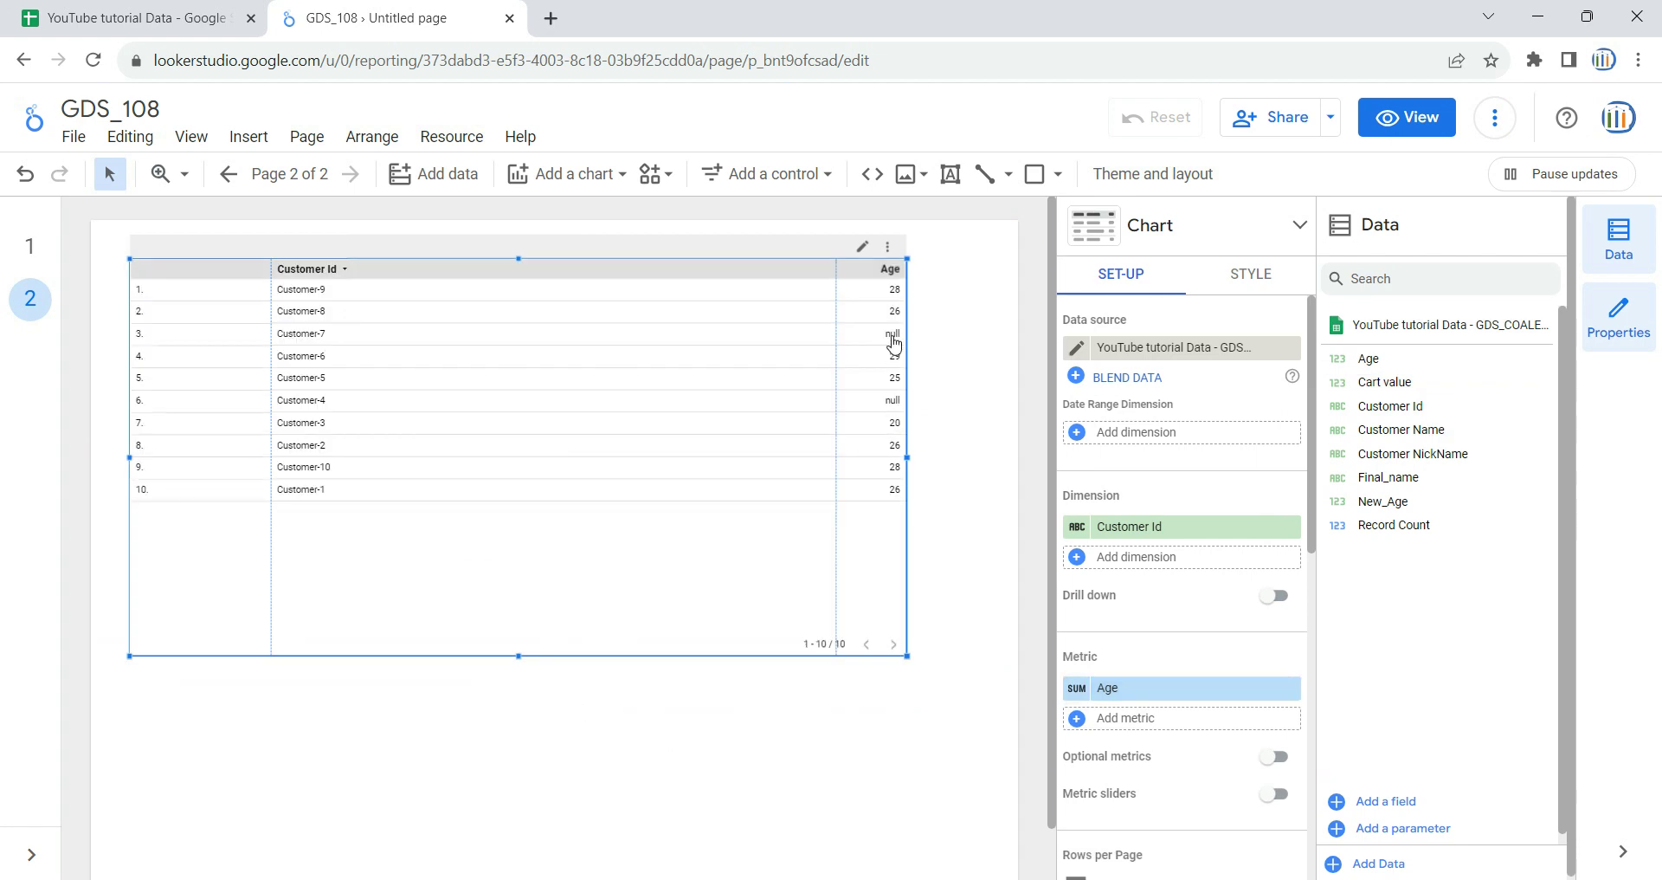
{"action": "left_click", "coordinate": [1253, 276]}
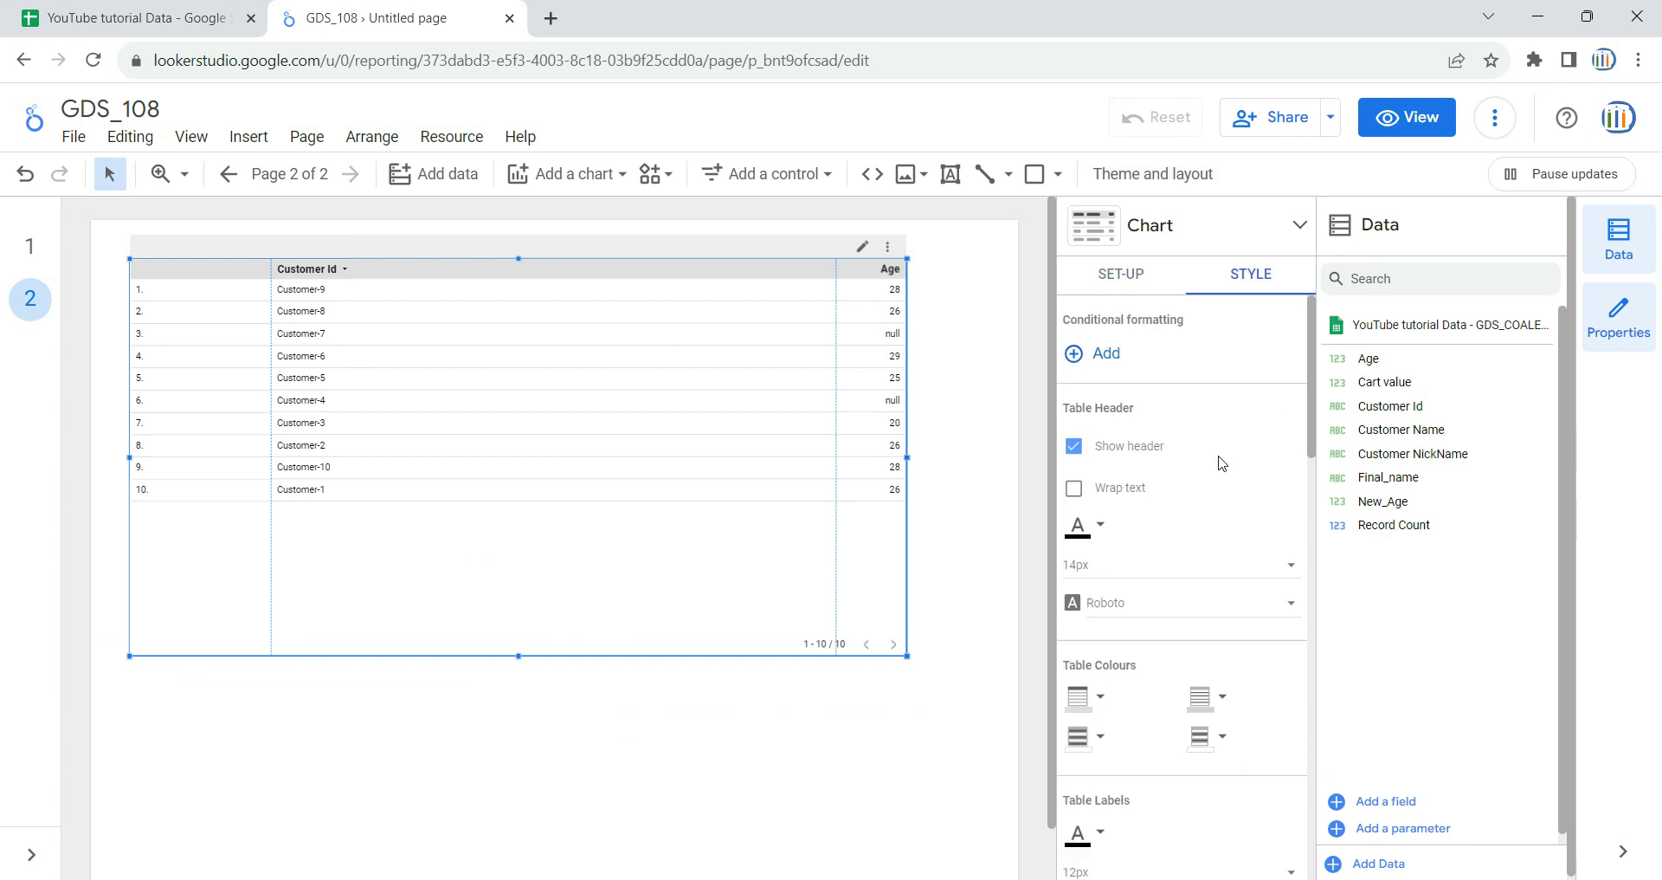
{"action": "scroll", "coordinate": [1219, 578], "scroll_direction": "down", "scroll_amount": 4}
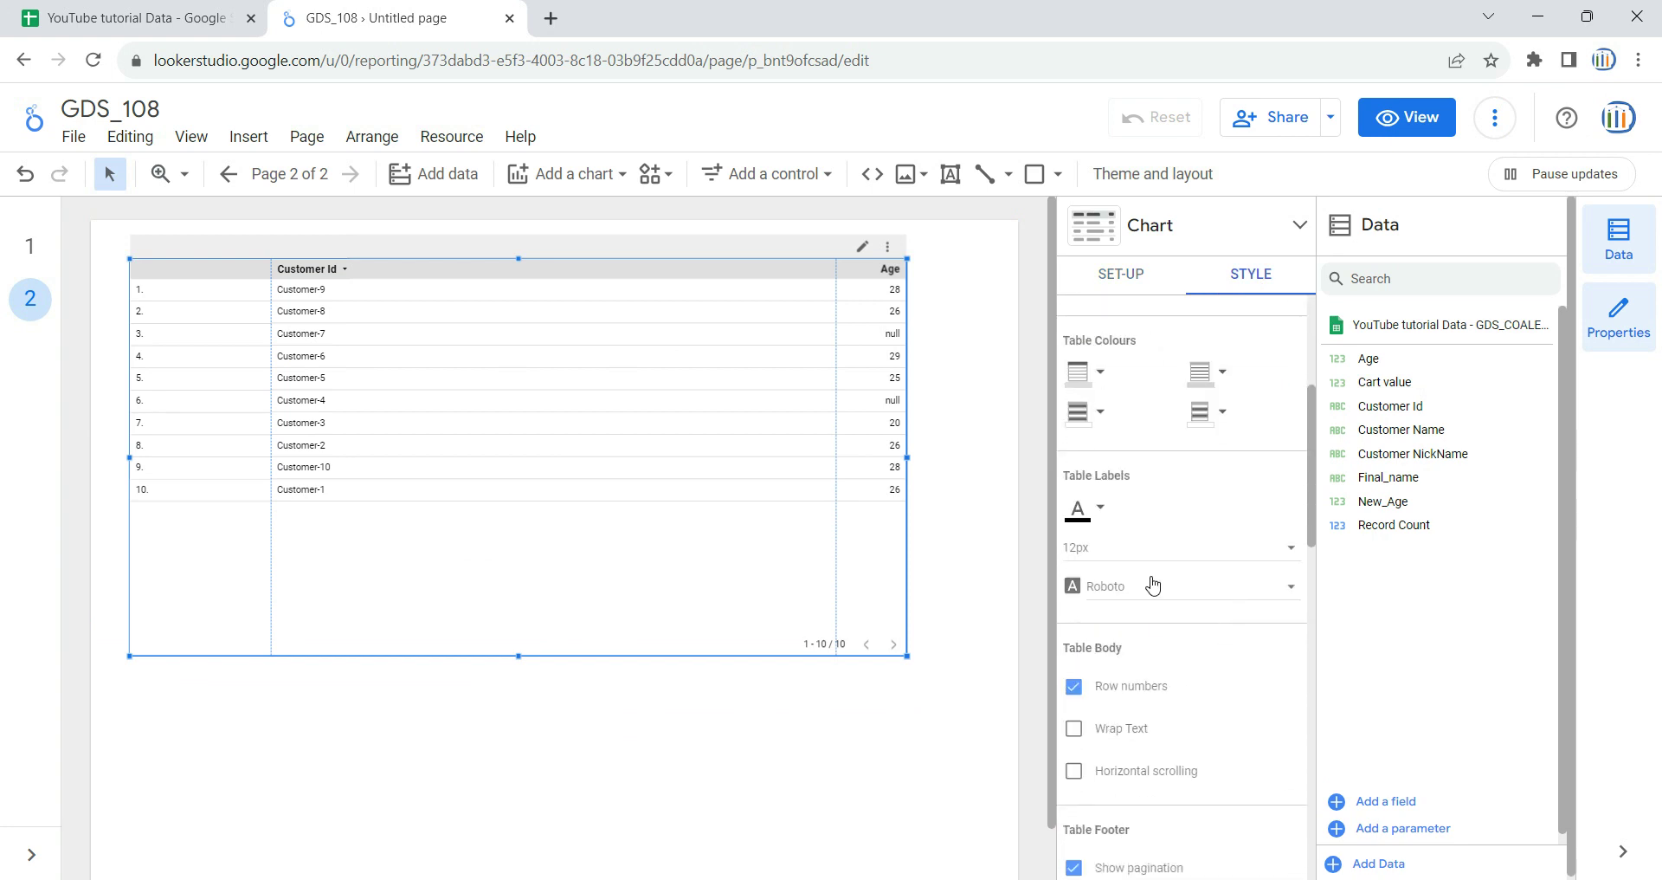
{"action": "left_click", "coordinate": [1157, 547]}
{"action": "scroll", "coordinate": [1126, 675], "scroll_direction": "down", "scroll_amount": 5}
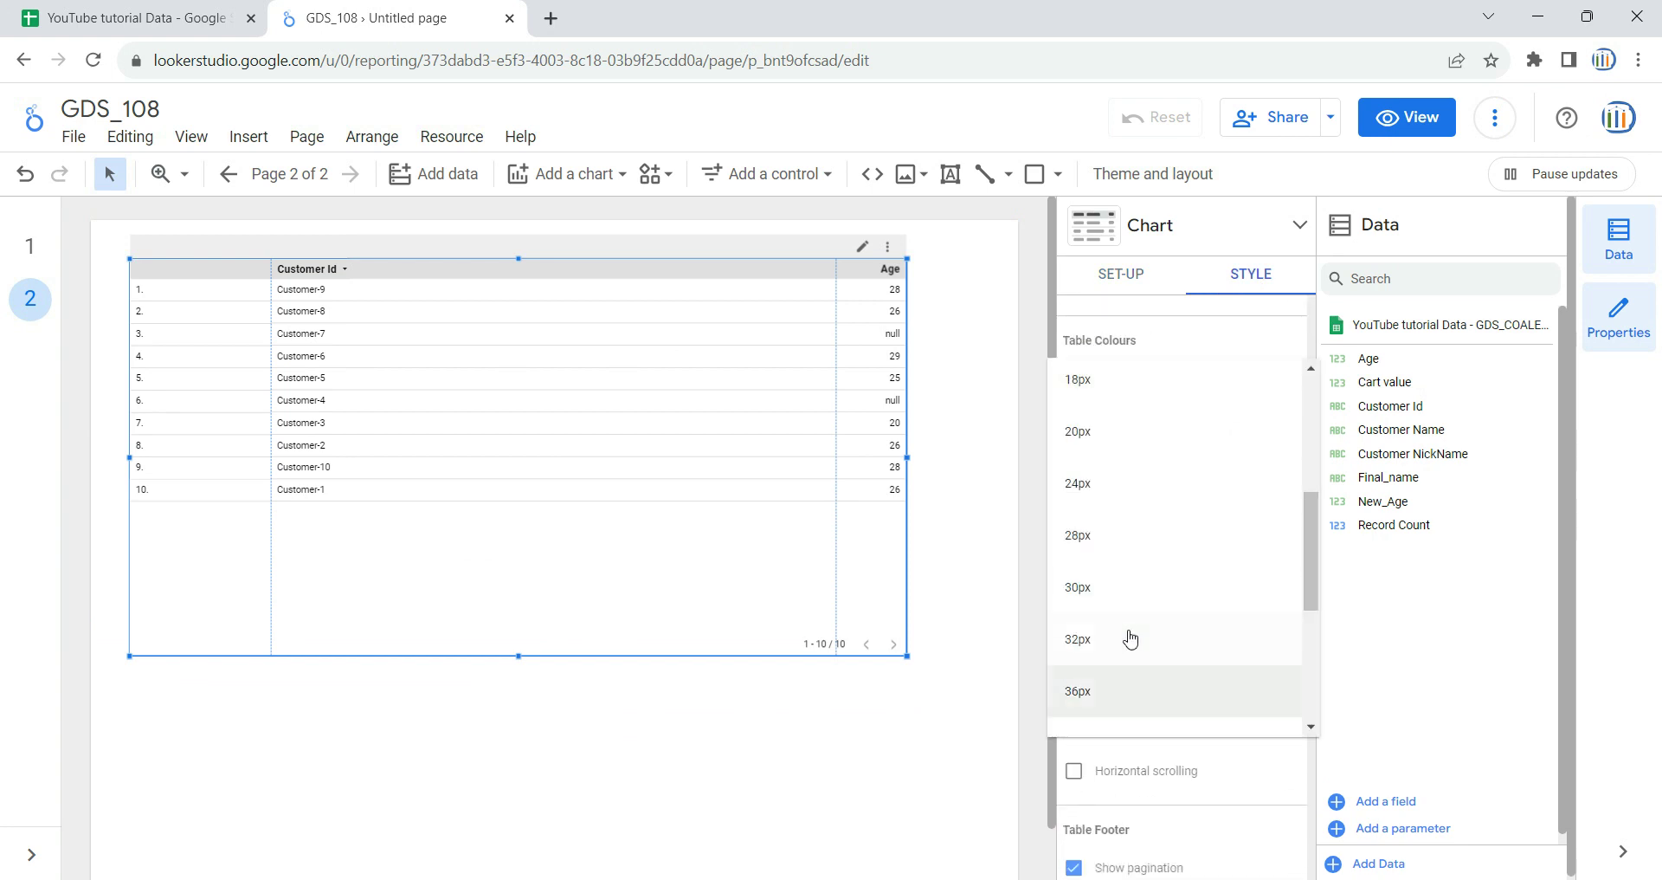
{"action": "left_click", "coordinate": [1140, 594]}
- Widen the table to the right and make it taller so all rows show
{"action": "left_click", "coordinate": [940, 554]}
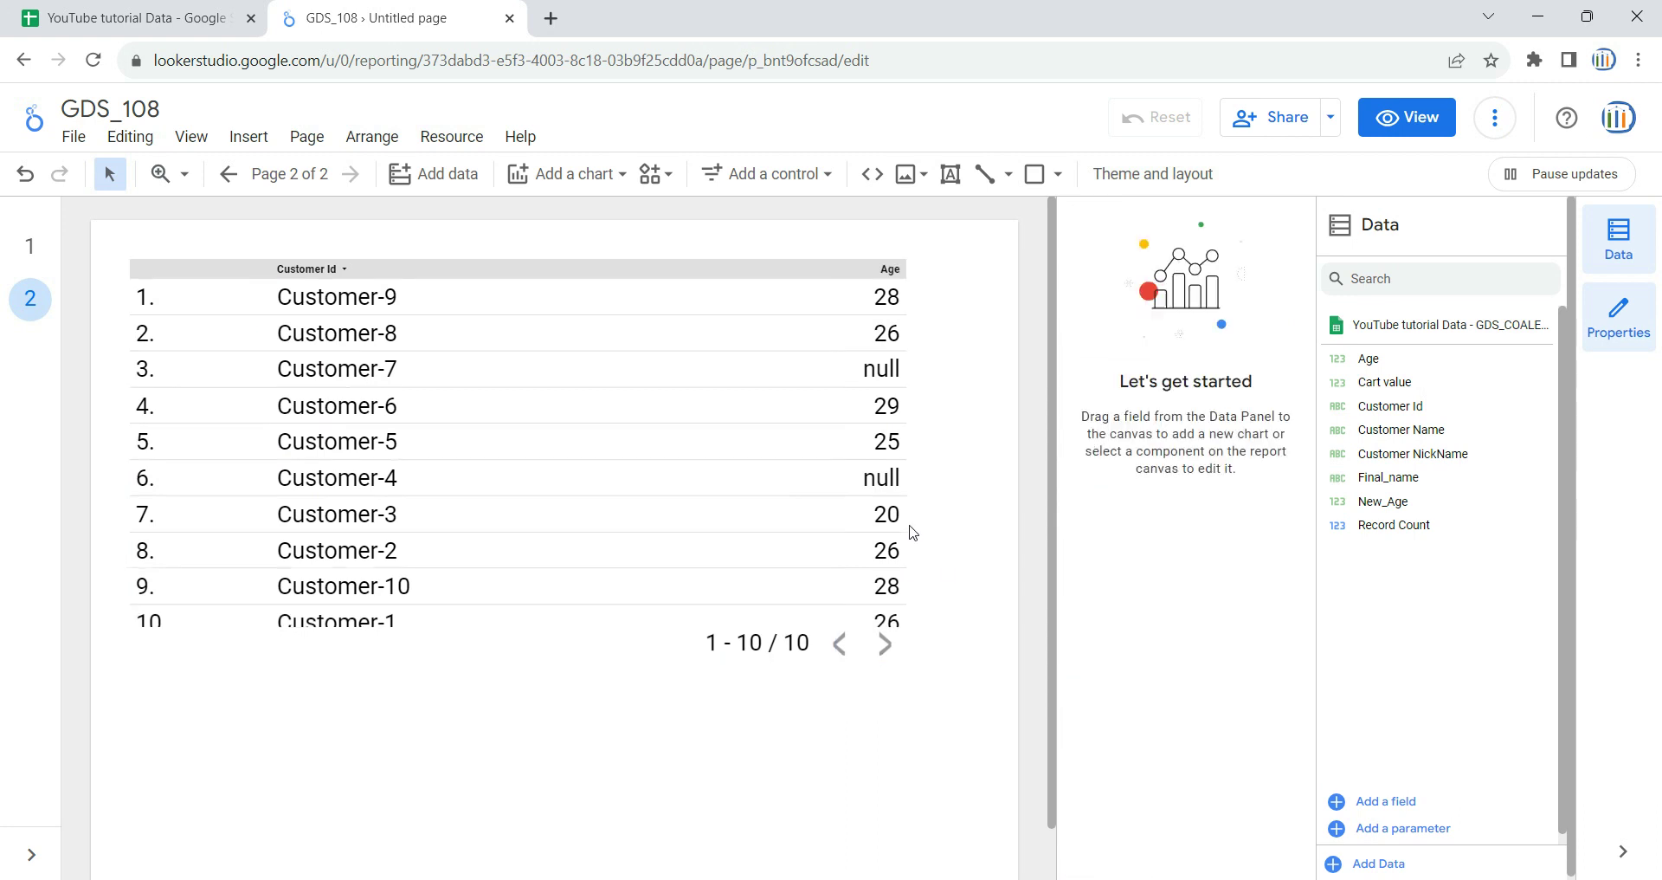
{"action": "left_click", "coordinate": [908, 462]}
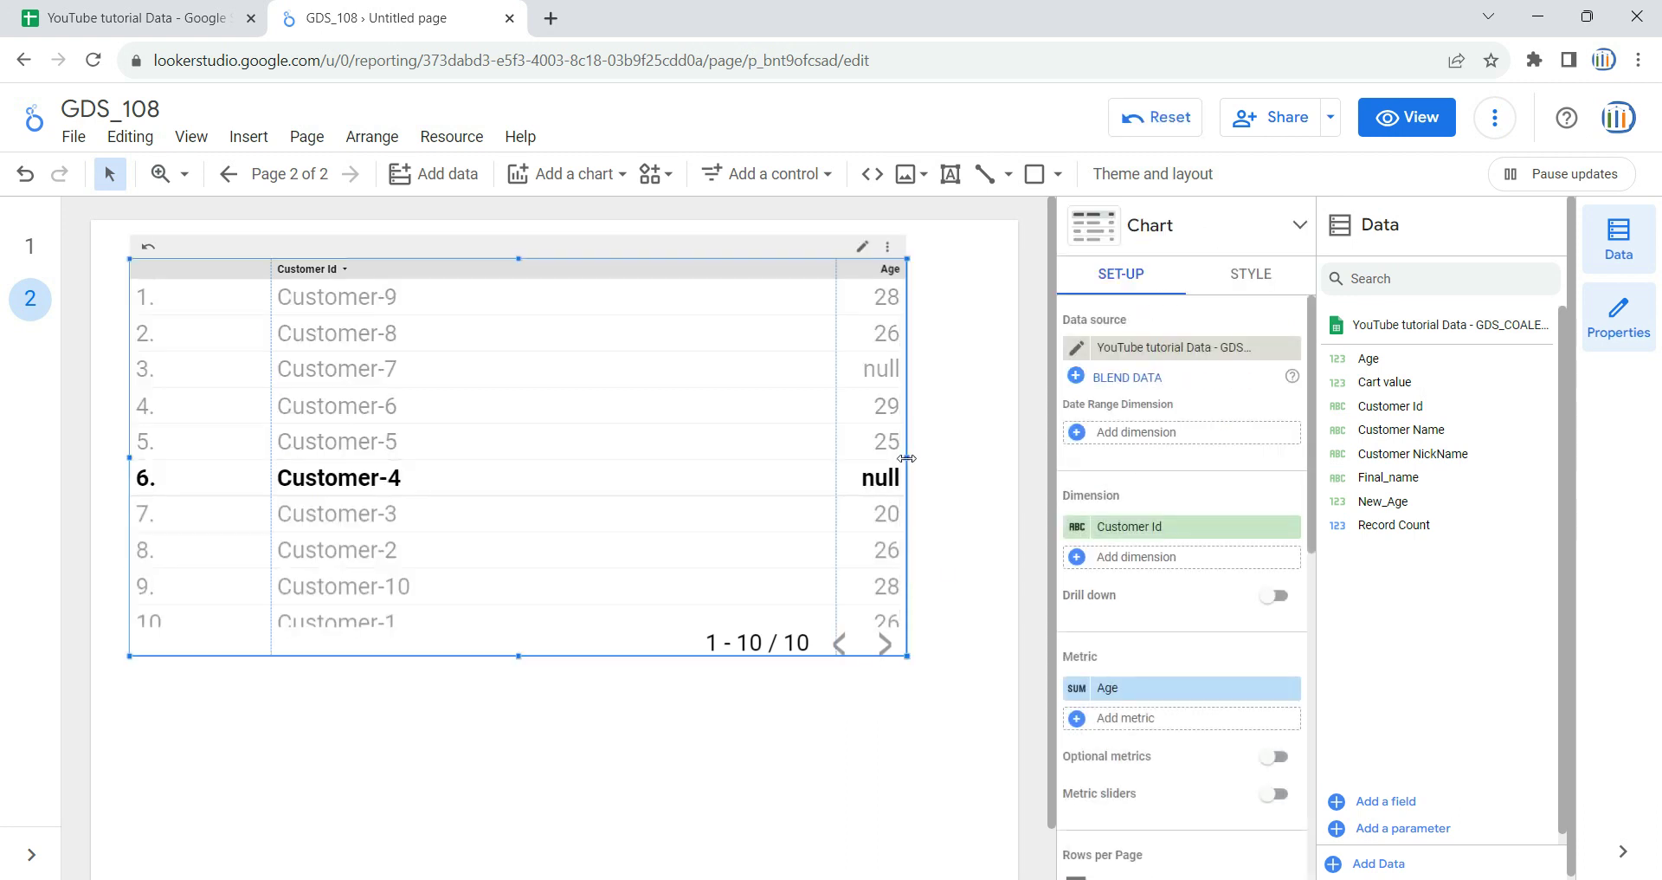
{"action": "left_click_drag", "start_coordinate": [907, 458], "coordinate": [967, 458]}
{"action": "left_click_drag", "start_coordinate": [552, 700], "coordinate": [586, 718]}
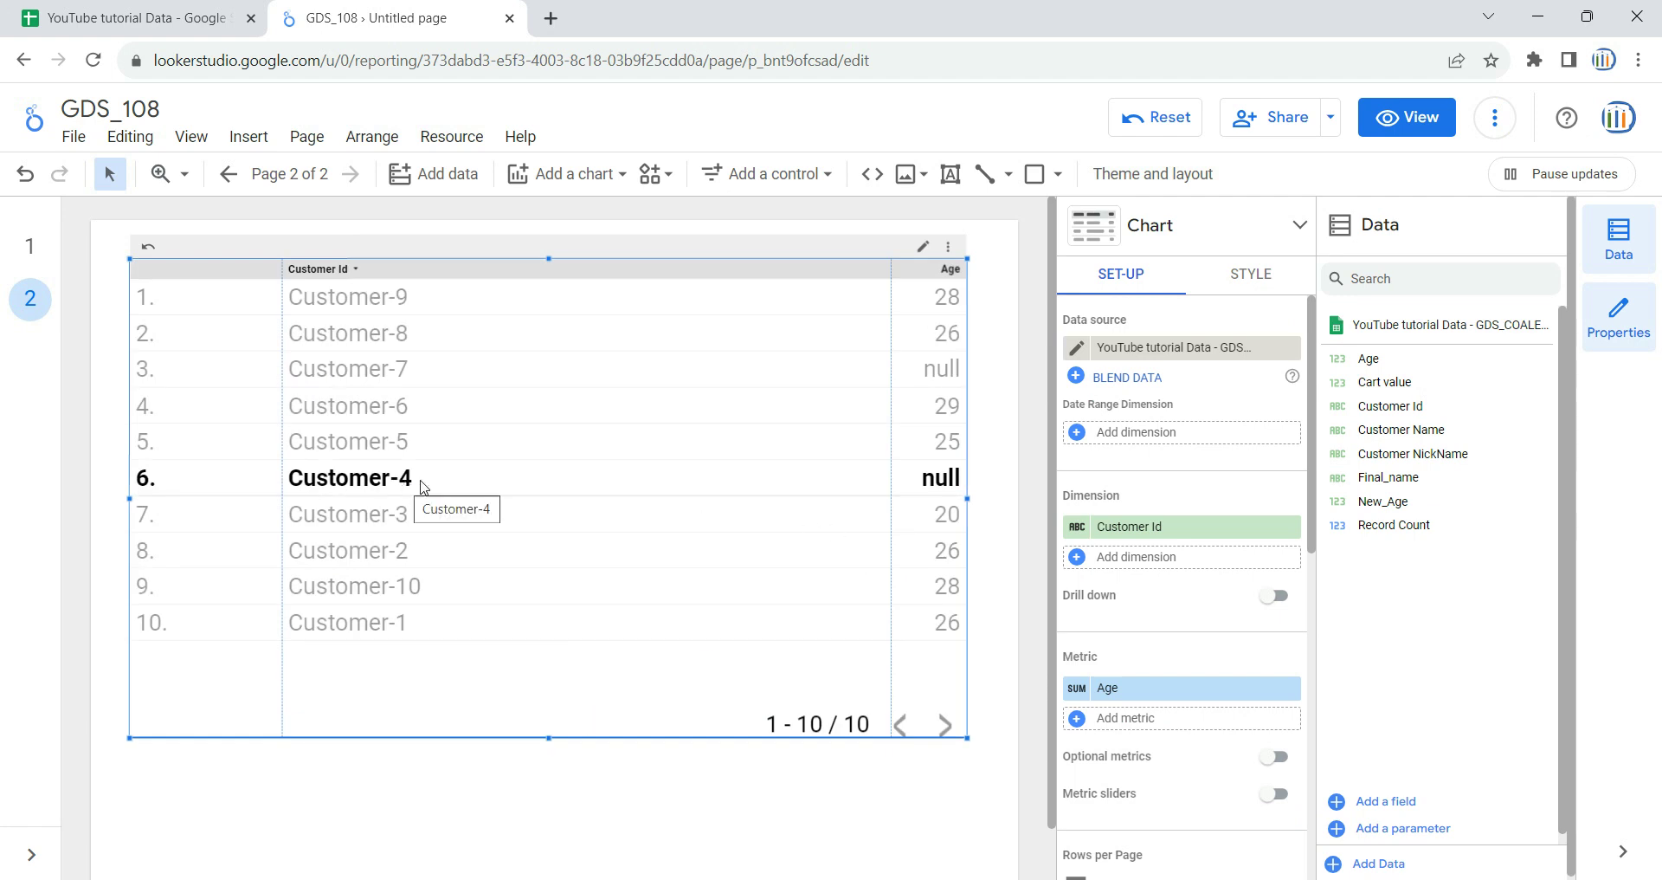
- Clear the Customer-7 filter and add Customer Name, Customer NickName and Final_name columns
{"action": "left_click", "coordinate": [925, 380]}
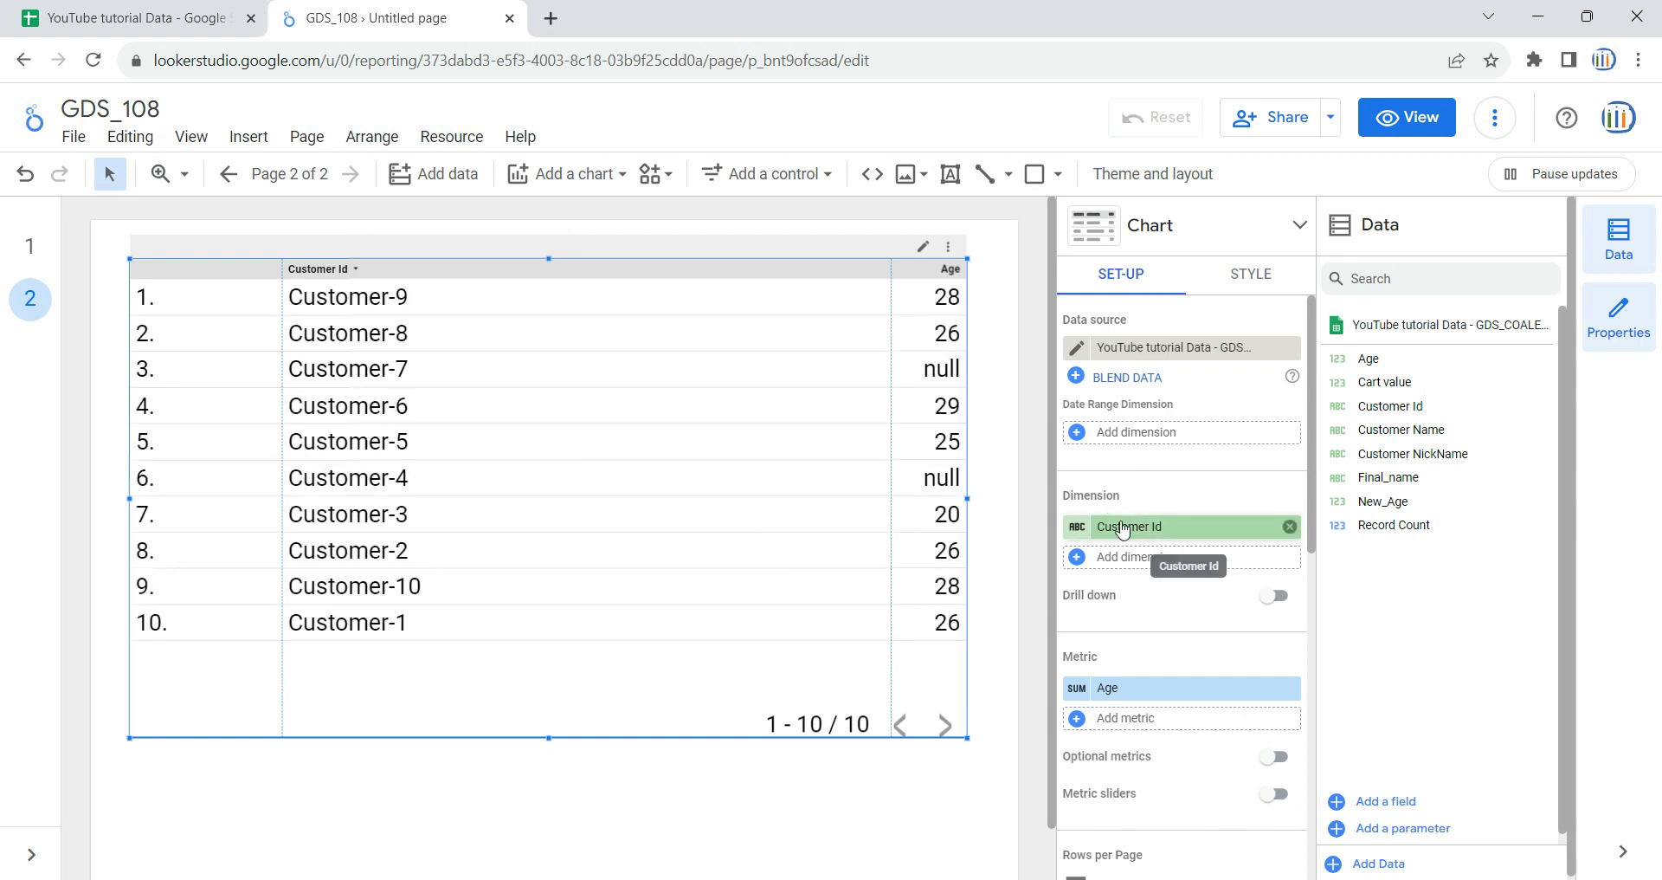
{"action": "left_click_drag", "start_coordinate": [1420, 431], "coordinate": [1254, 564]}
{"action": "left_click_drag", "start_coordinate": [1482, 449], "coordinate": [1265, 586]}
{"action": "left_click_drag", "start_coordinate": [1418, 483], "coordinate": [1234, 635]}
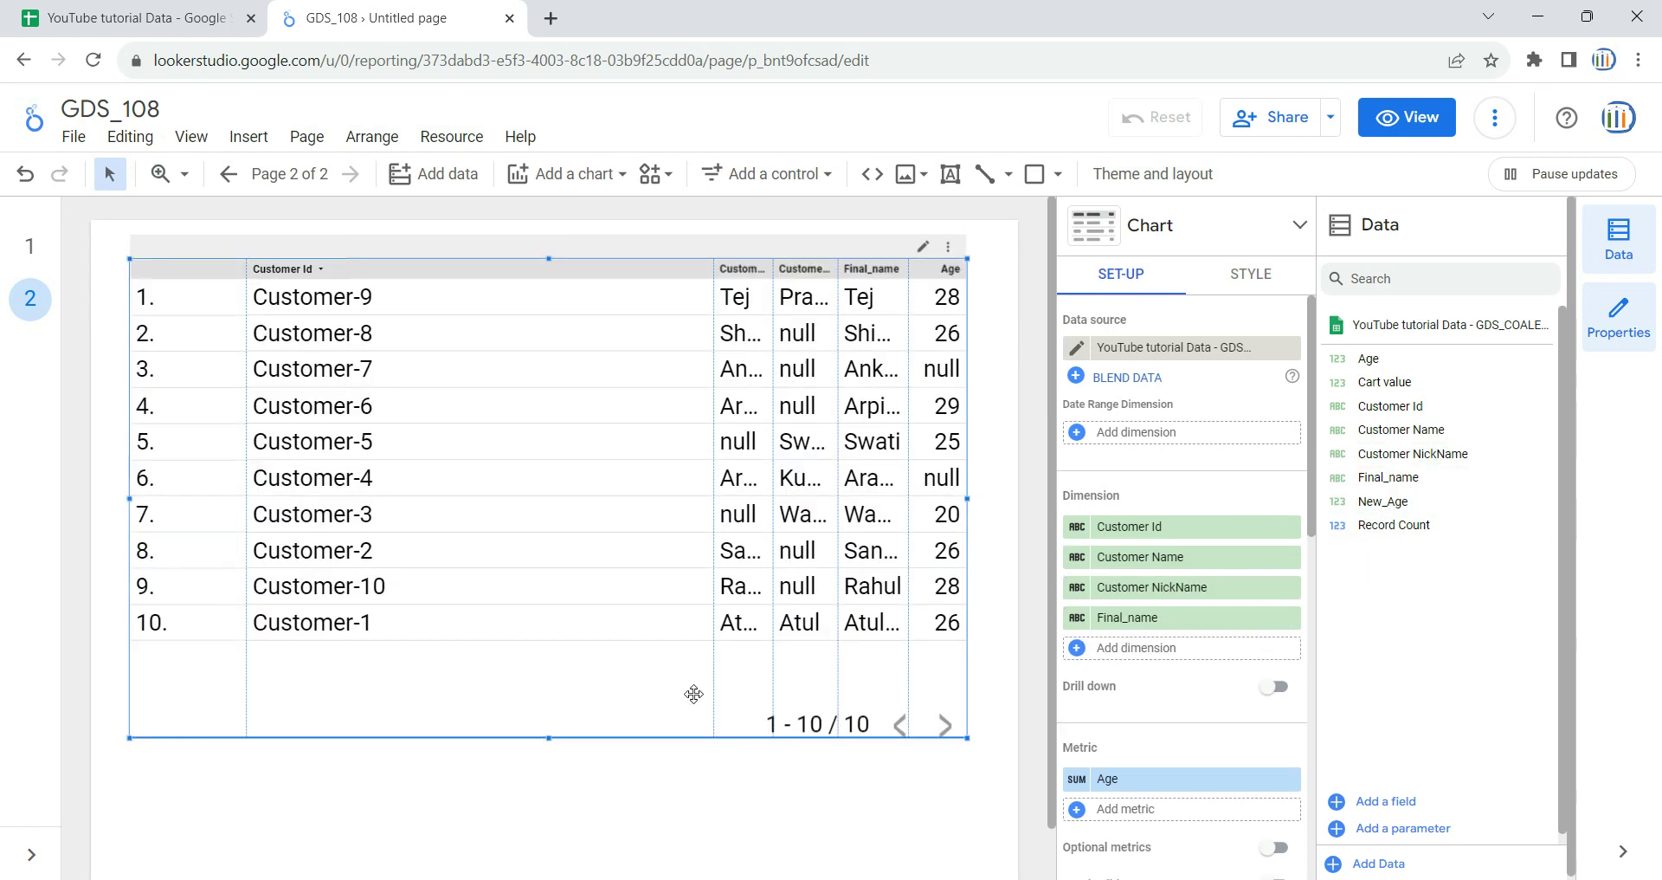
- Narrow the row-number, Customer Id, Name, NickName and Final_name columns, giving Age more width
{"action": "left_click_drag", "start_coordinate": [713, 468], "coordinate": [407, 494]}
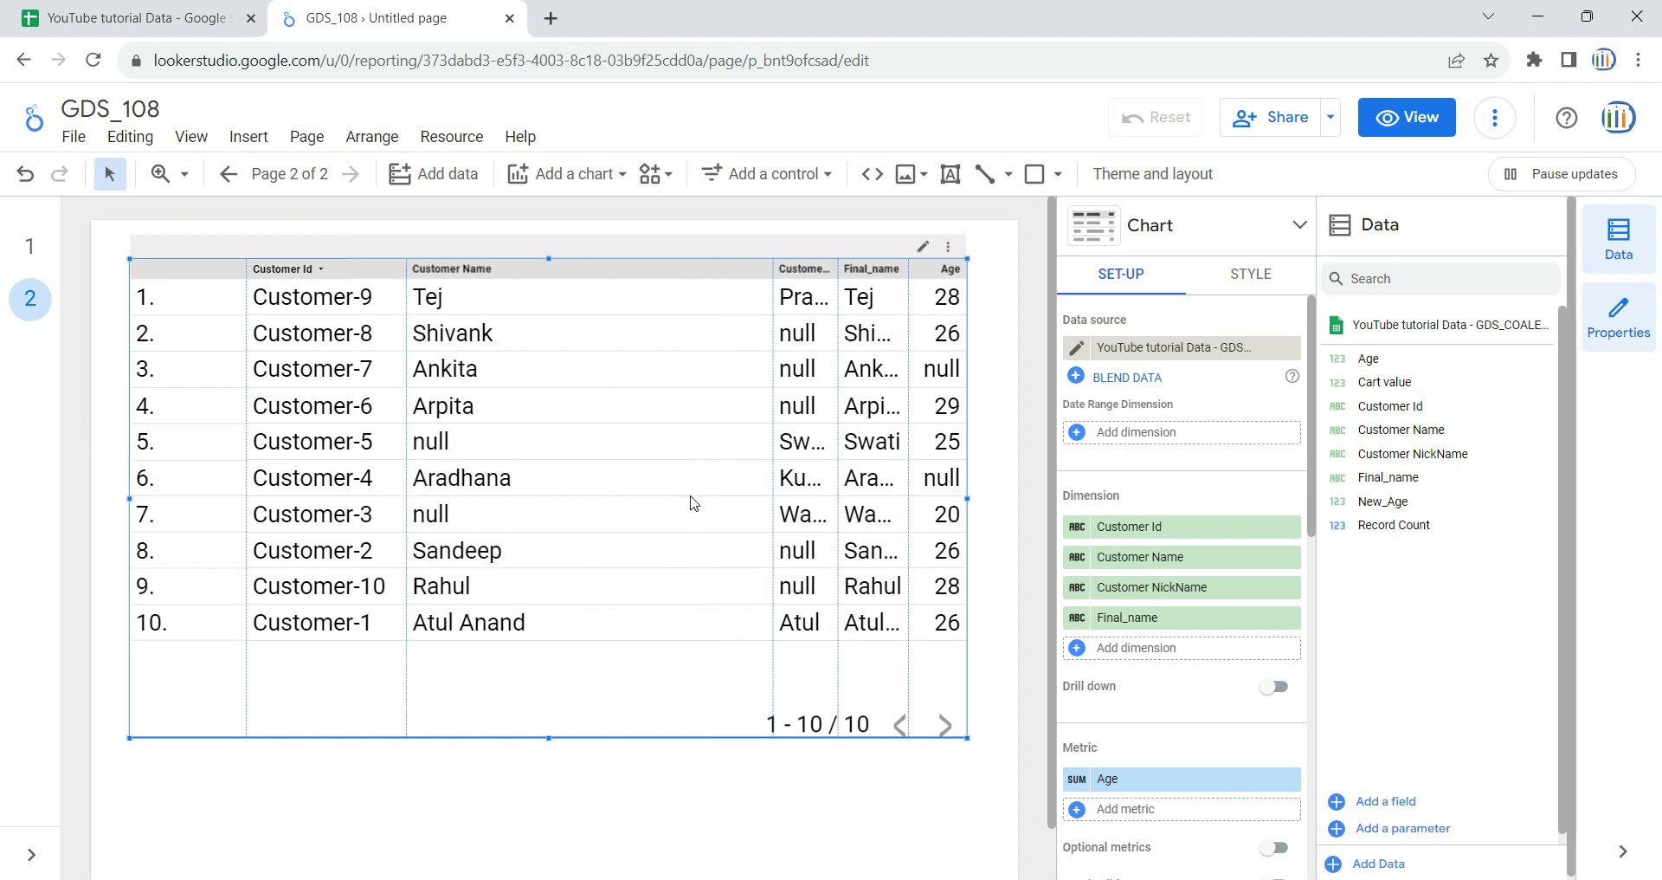
{"action": "left_click_drag", "start_coordinate": [773, 456], "coordinate": [560, 498]}
{"action": "left_click_drag", "start_coordinate": [834, 498], "coordinate": [672, 493]}
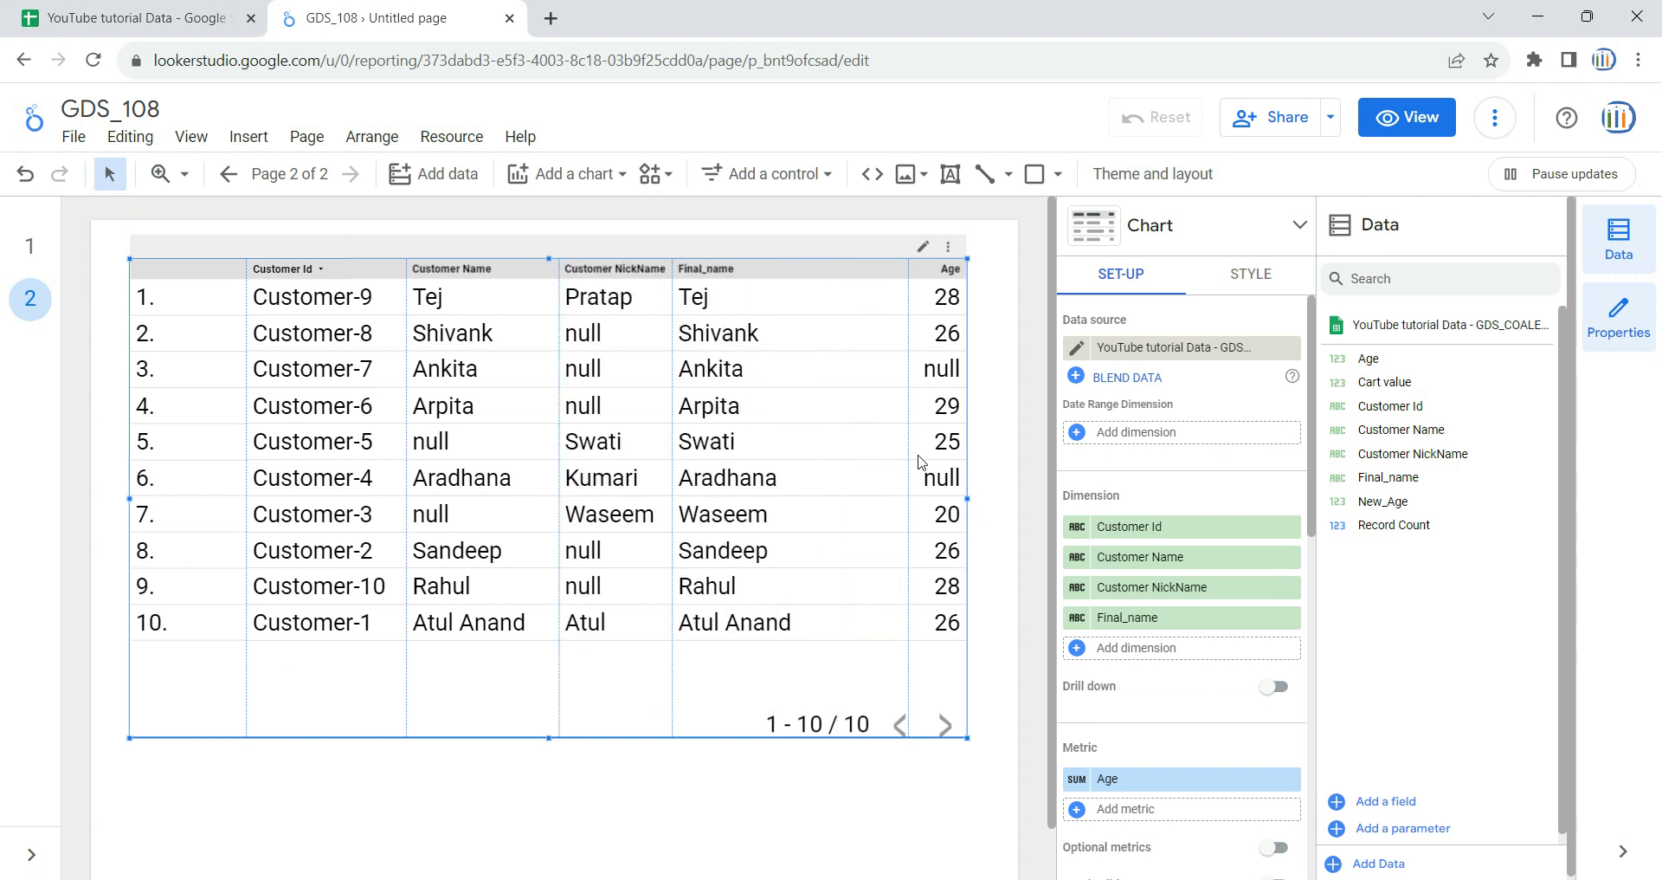
{"action": "left_click_drag", "start_coordinate": [909, 457], "coordinate": [805, 485]}
{"action": "left_click_drag", "start_coordinate": [247, 474], "coordinate": [185, 494]}
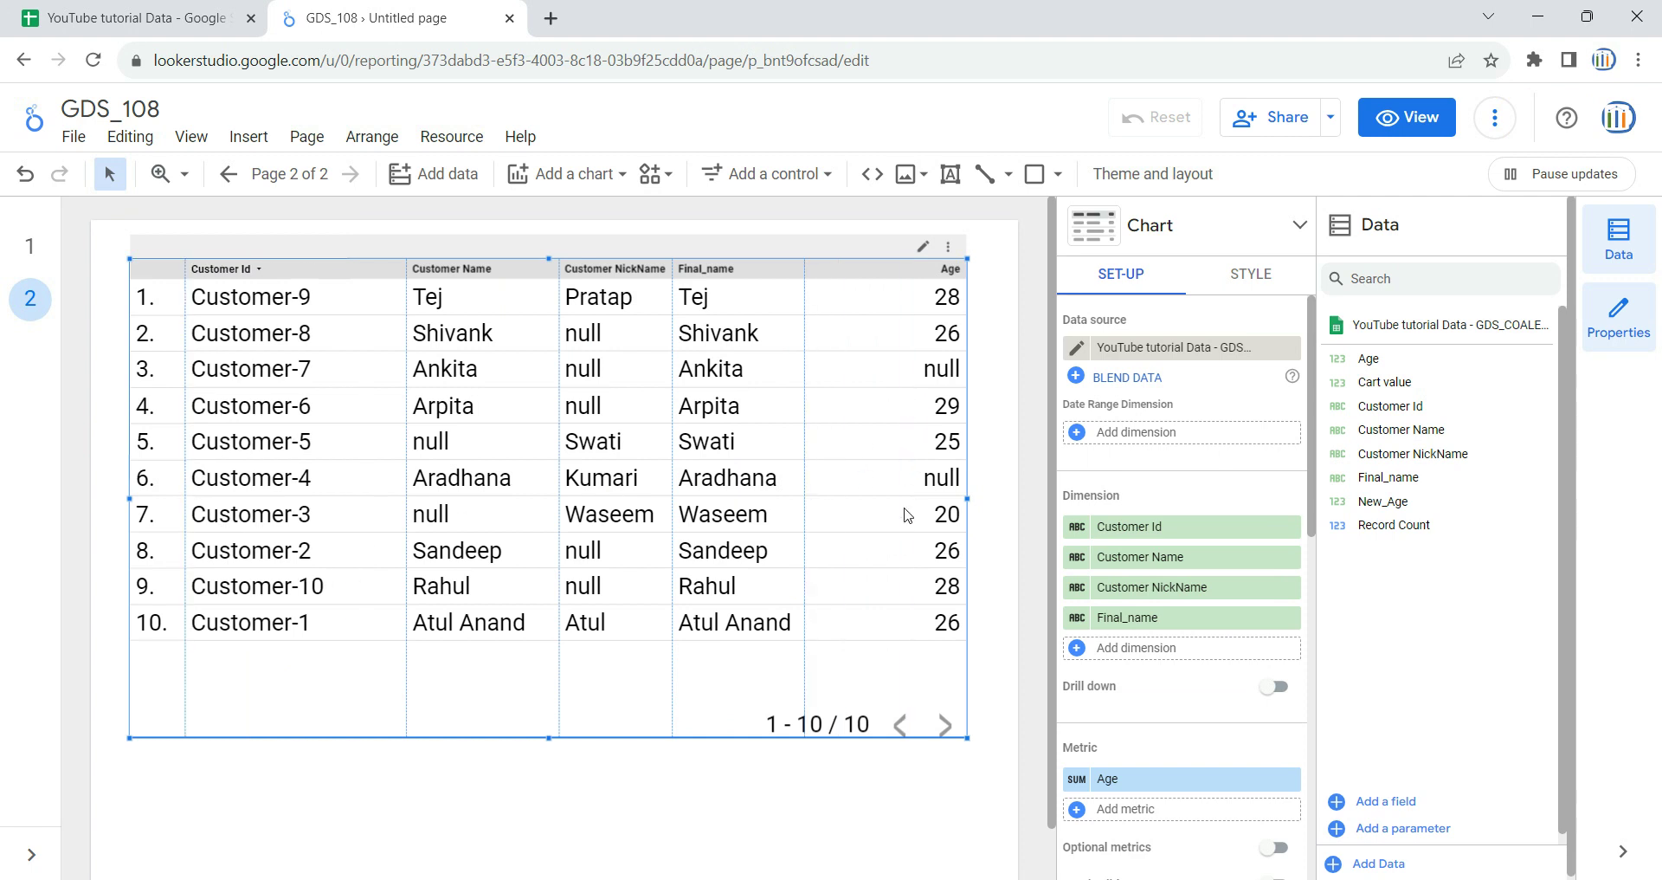
{"action": "left_click_drag", "start_coordinate": [405, 447], "coordinate": [353, 465]}
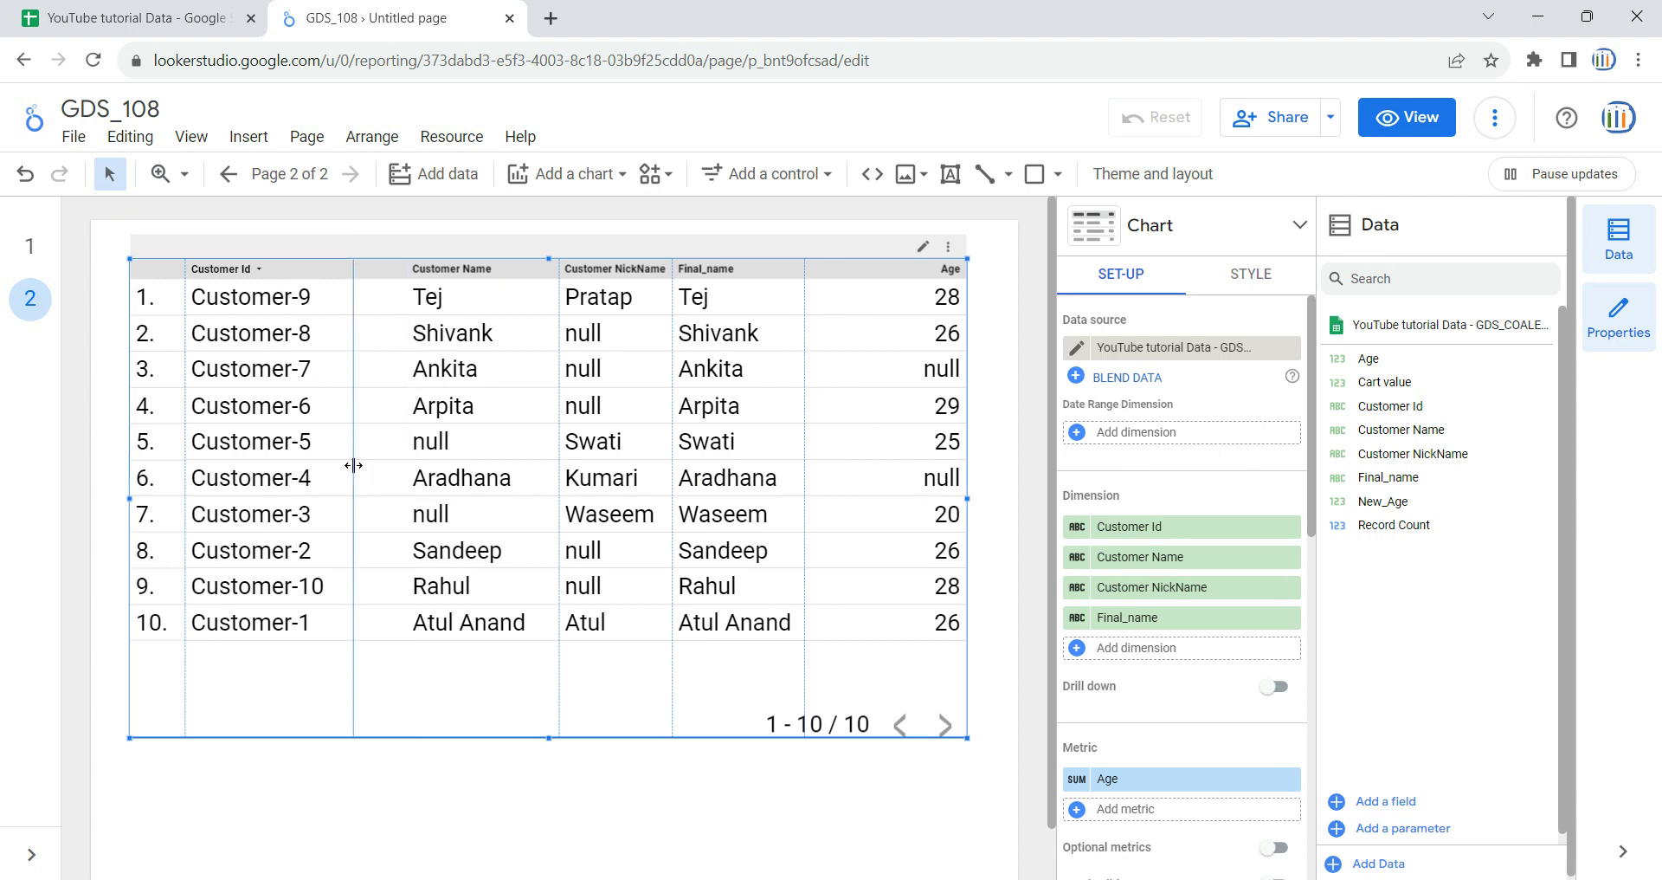
{"action": "left_click_drag", "start_coordinate": [559, 452], "coordinate": [471, 488]}
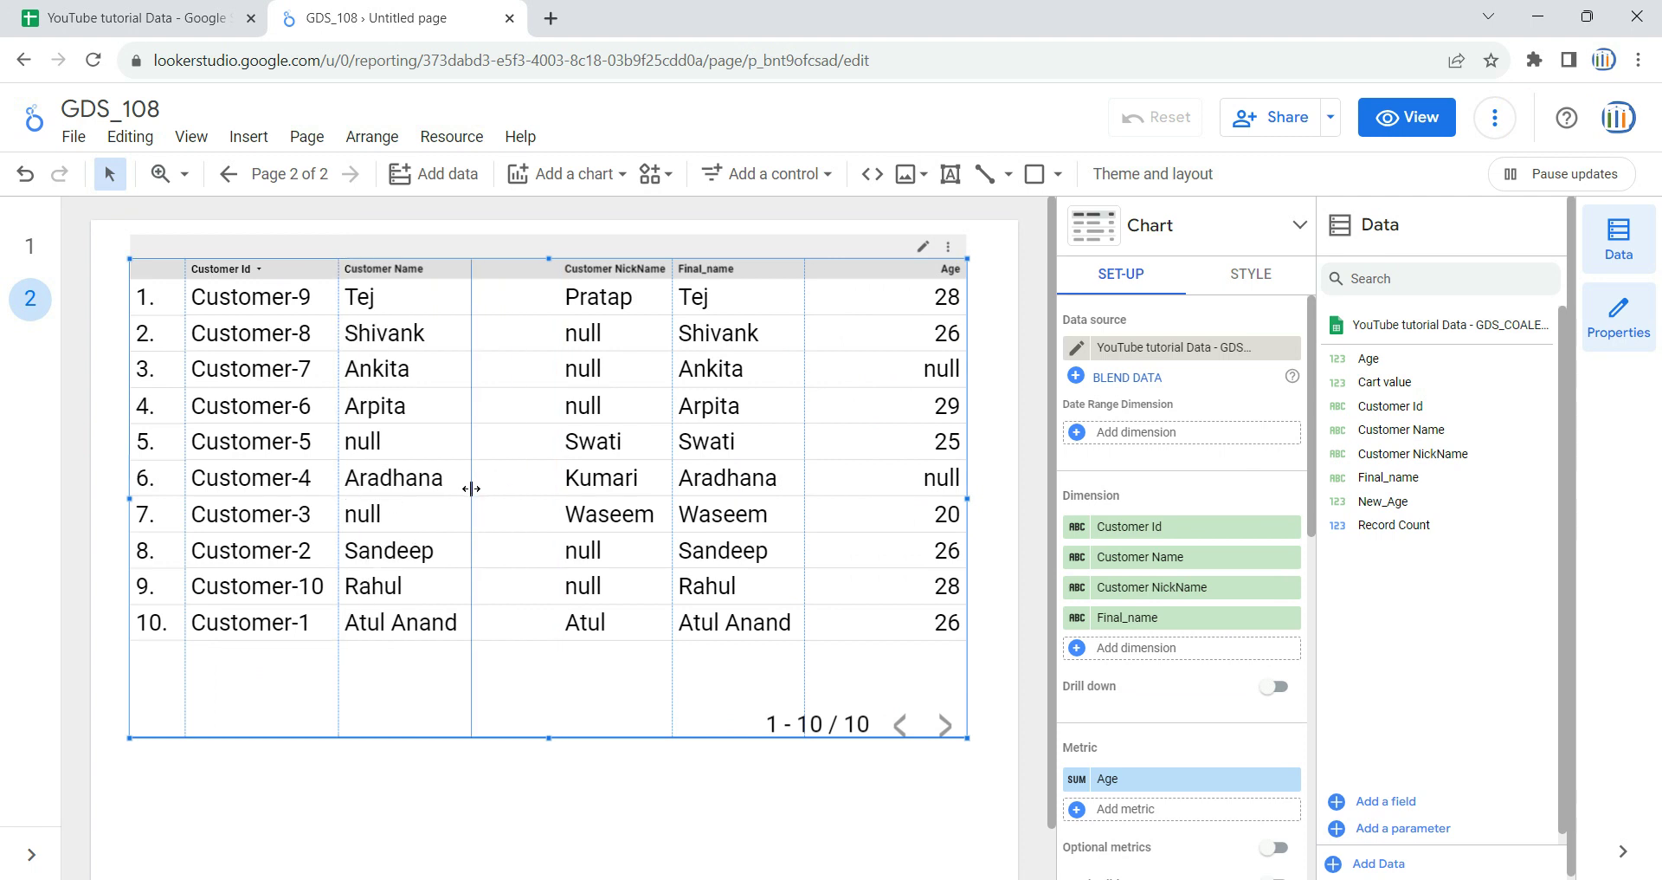
{"action": "left_click_drag", "start_coordinate": [667, 453], "coordinate": [606, 471]}
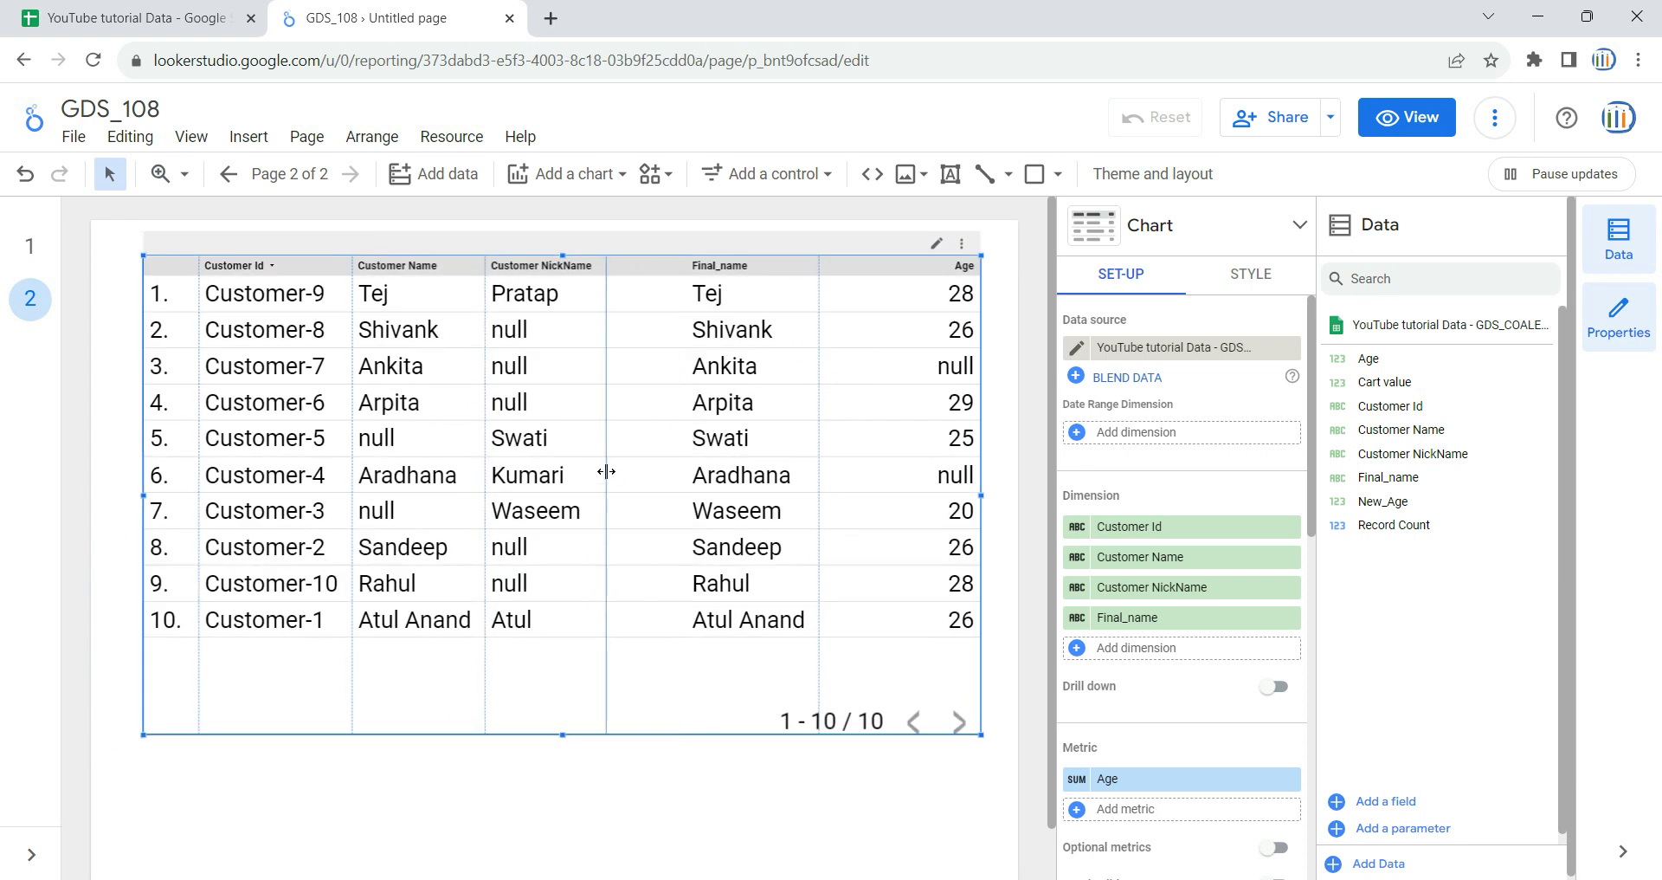
{"action": "left_click_drag", "start_coordinate": [818, 481], "coordinate": [742, 492]}
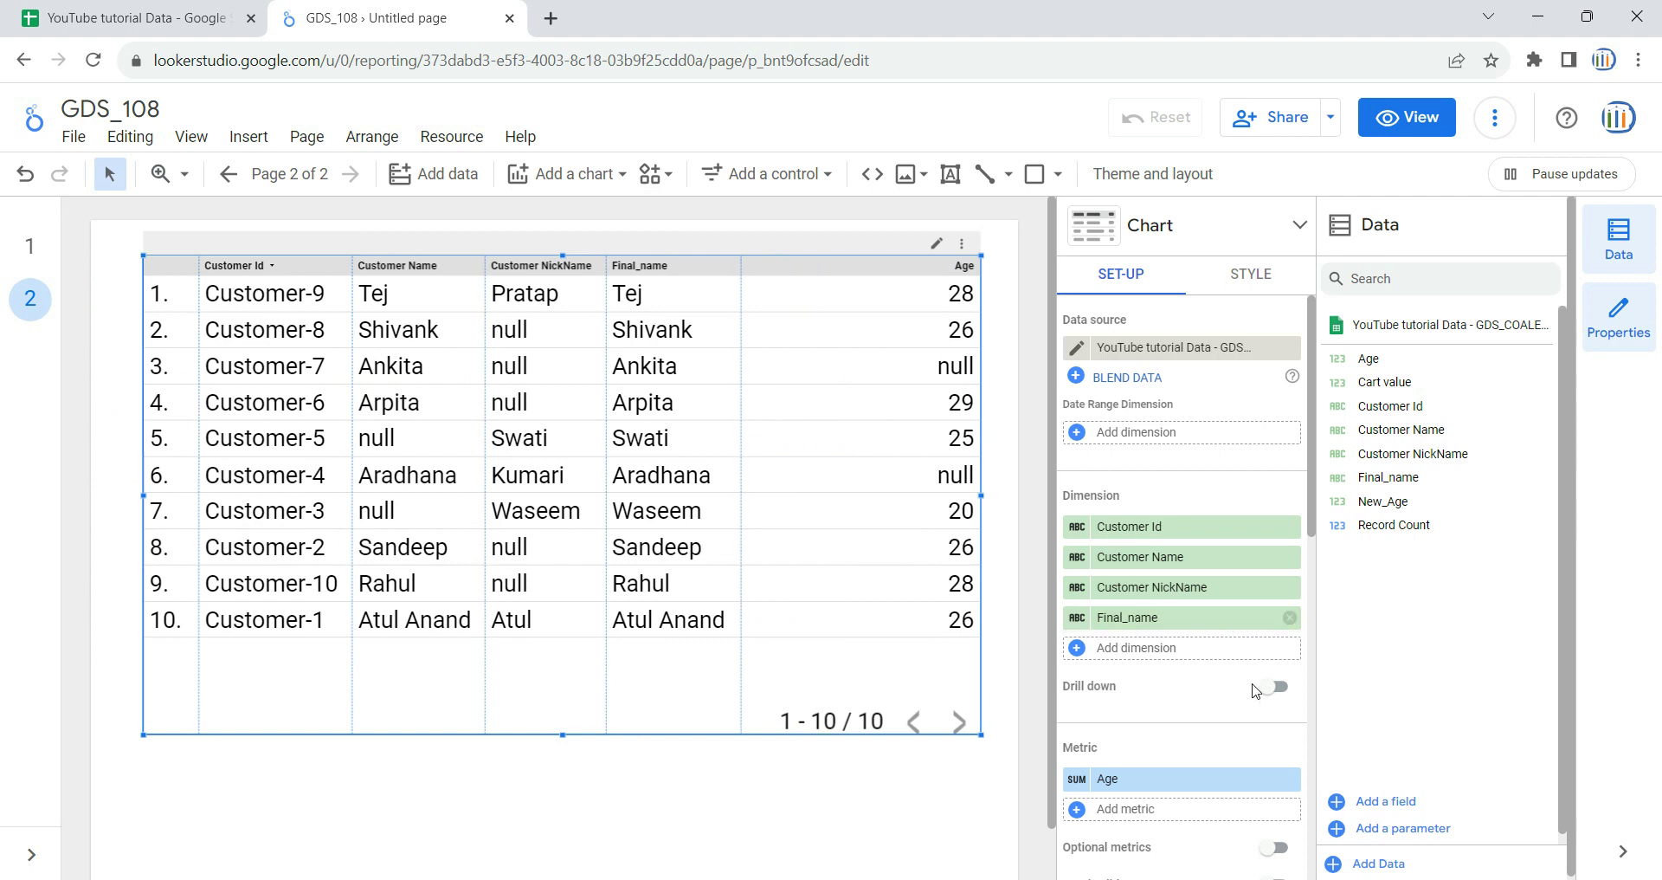
{"action": "scroll", "coordinate": [1212, 690], "scroll_direction": "down", "scroll_amount": 2}
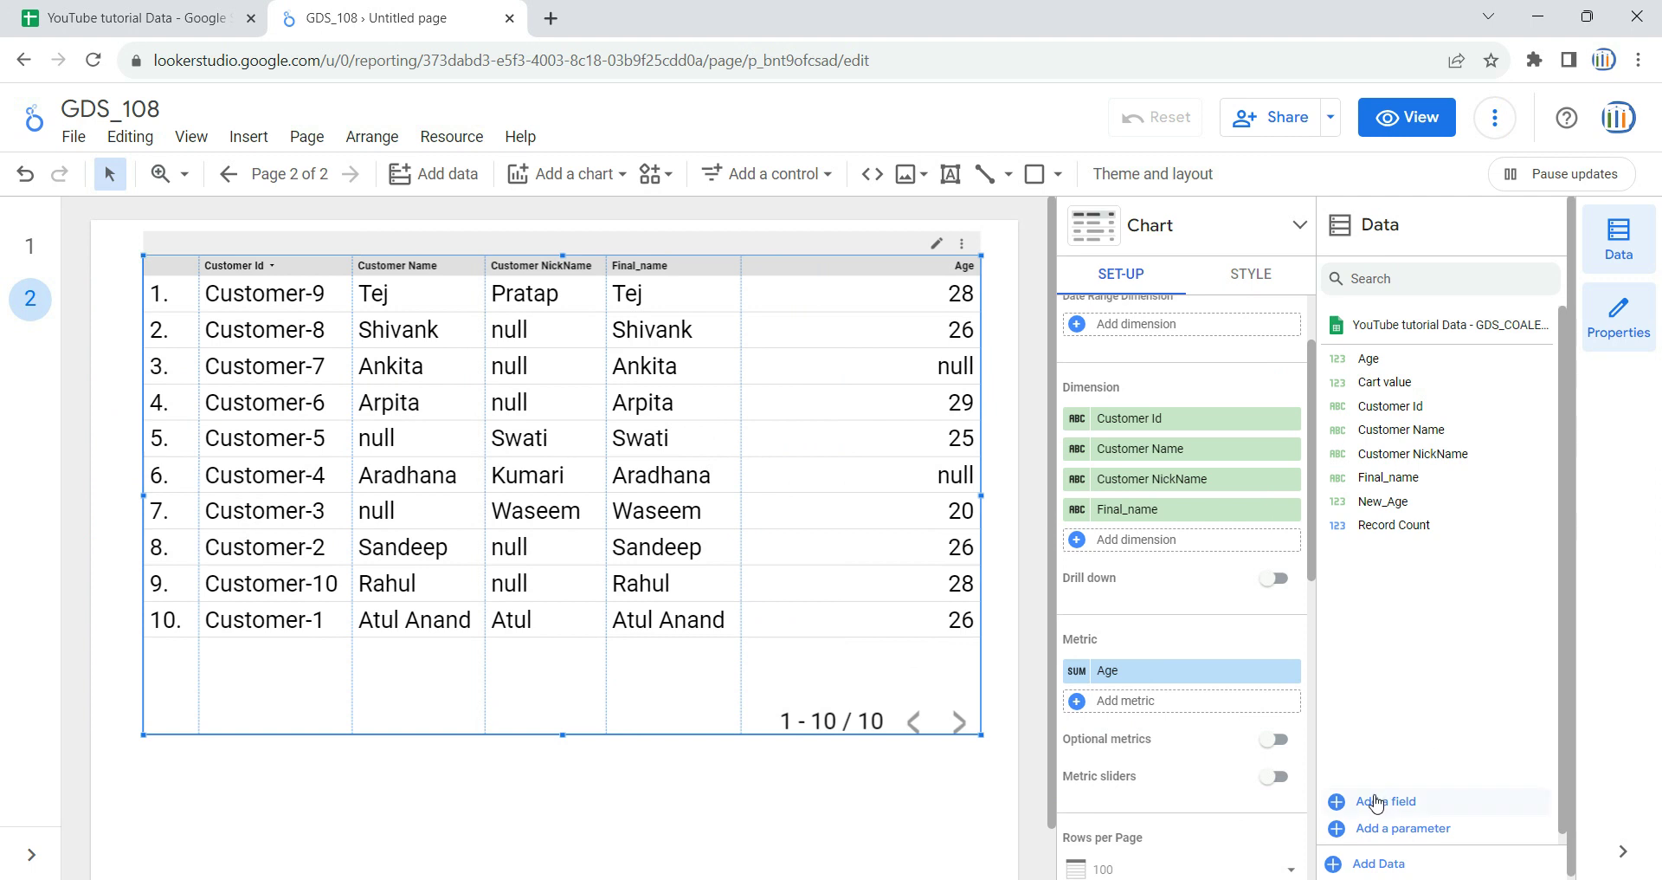
{"action": "left_click", "coordinate": [1098, 708]}
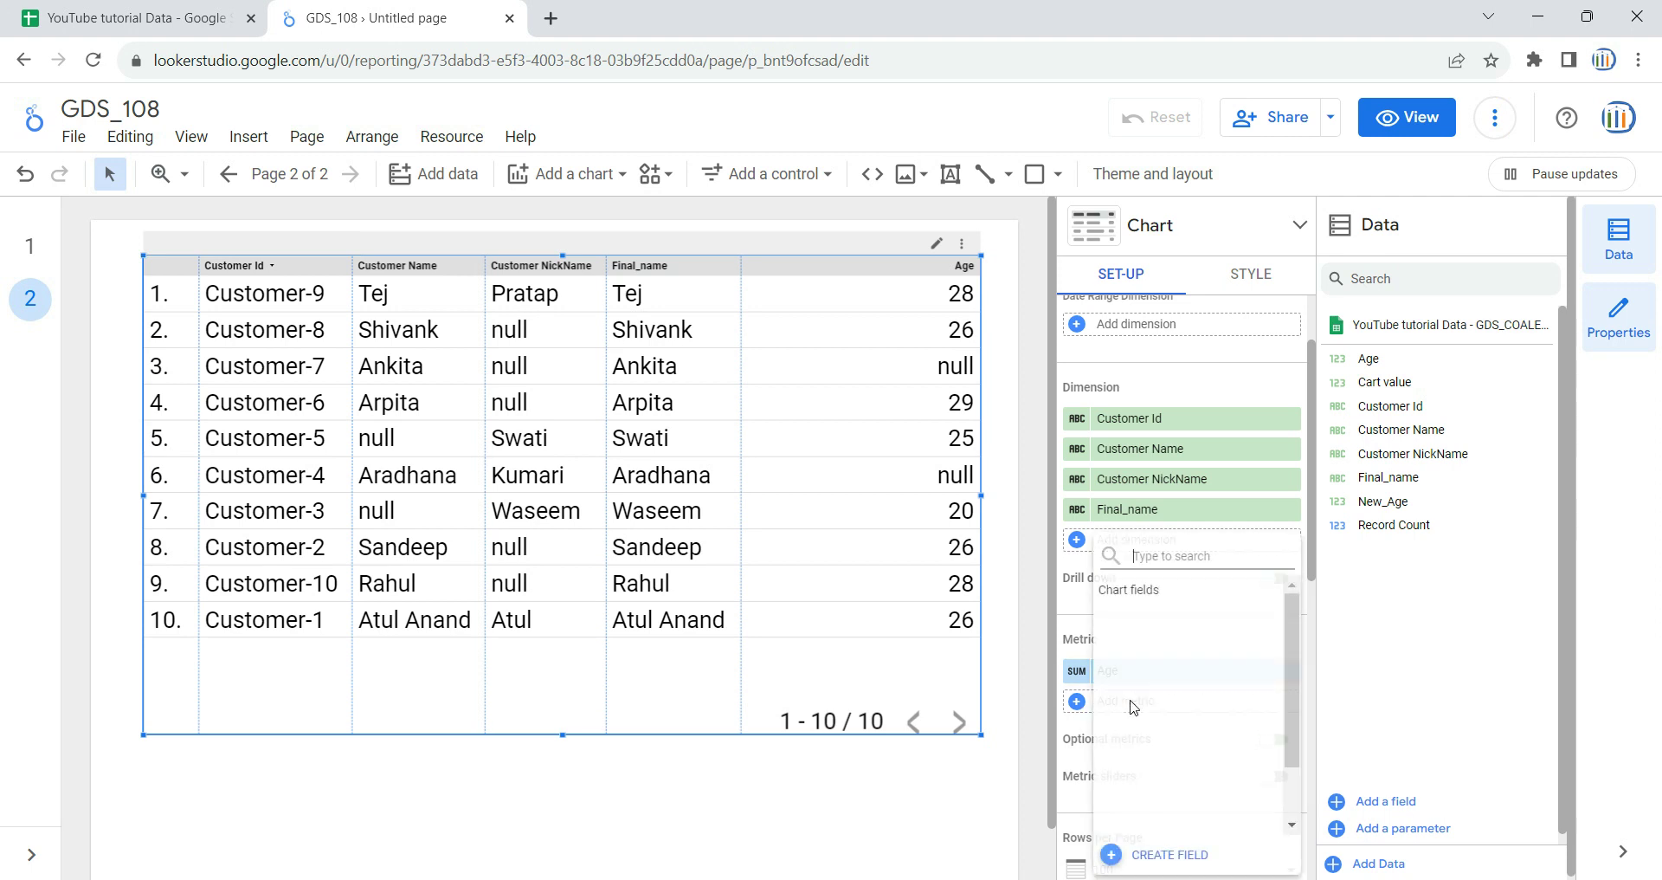
{"action": "left_click", "coordinate": [1169, 855]}
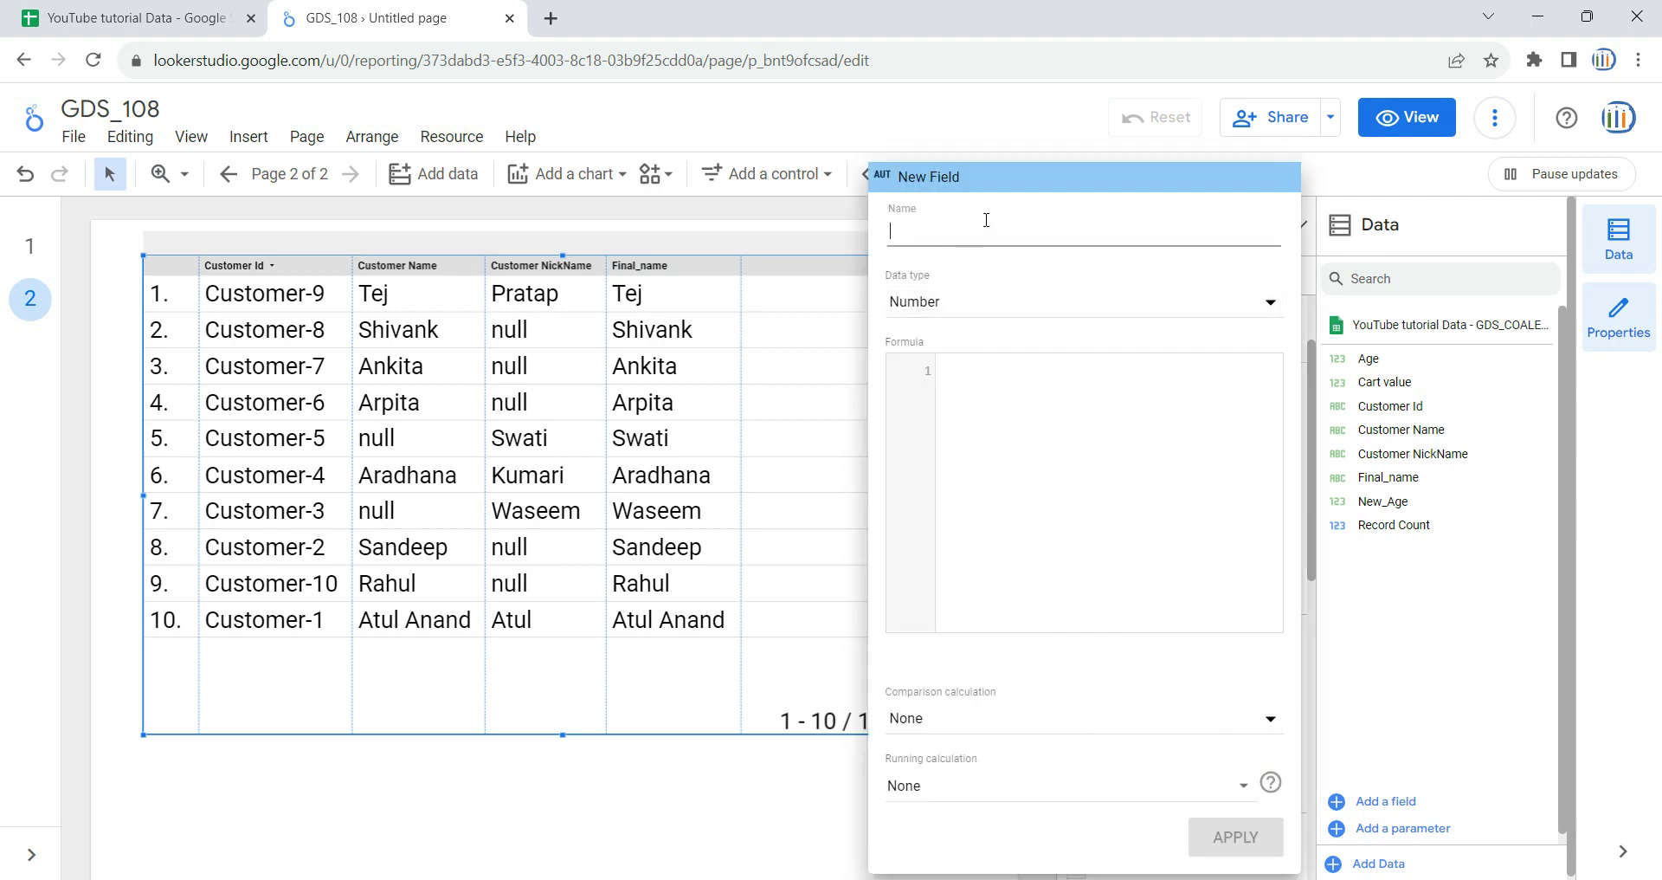
{"action": "left_click", "coordinate": [956, 396]}
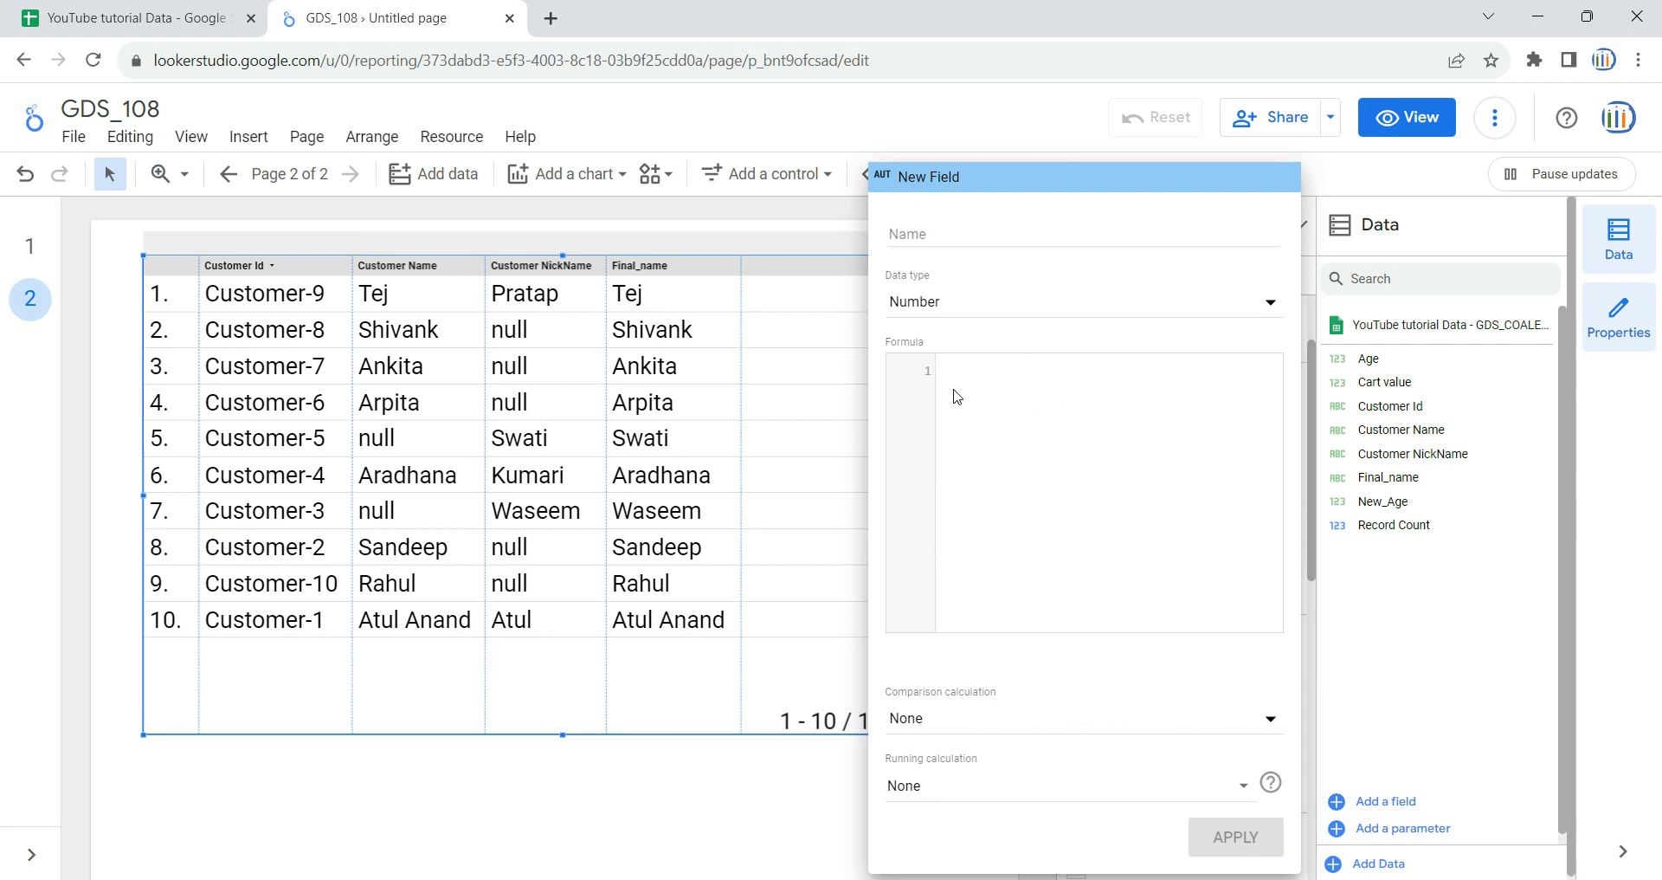
{"action": "left_click", "coordinate": [1427, 680]}
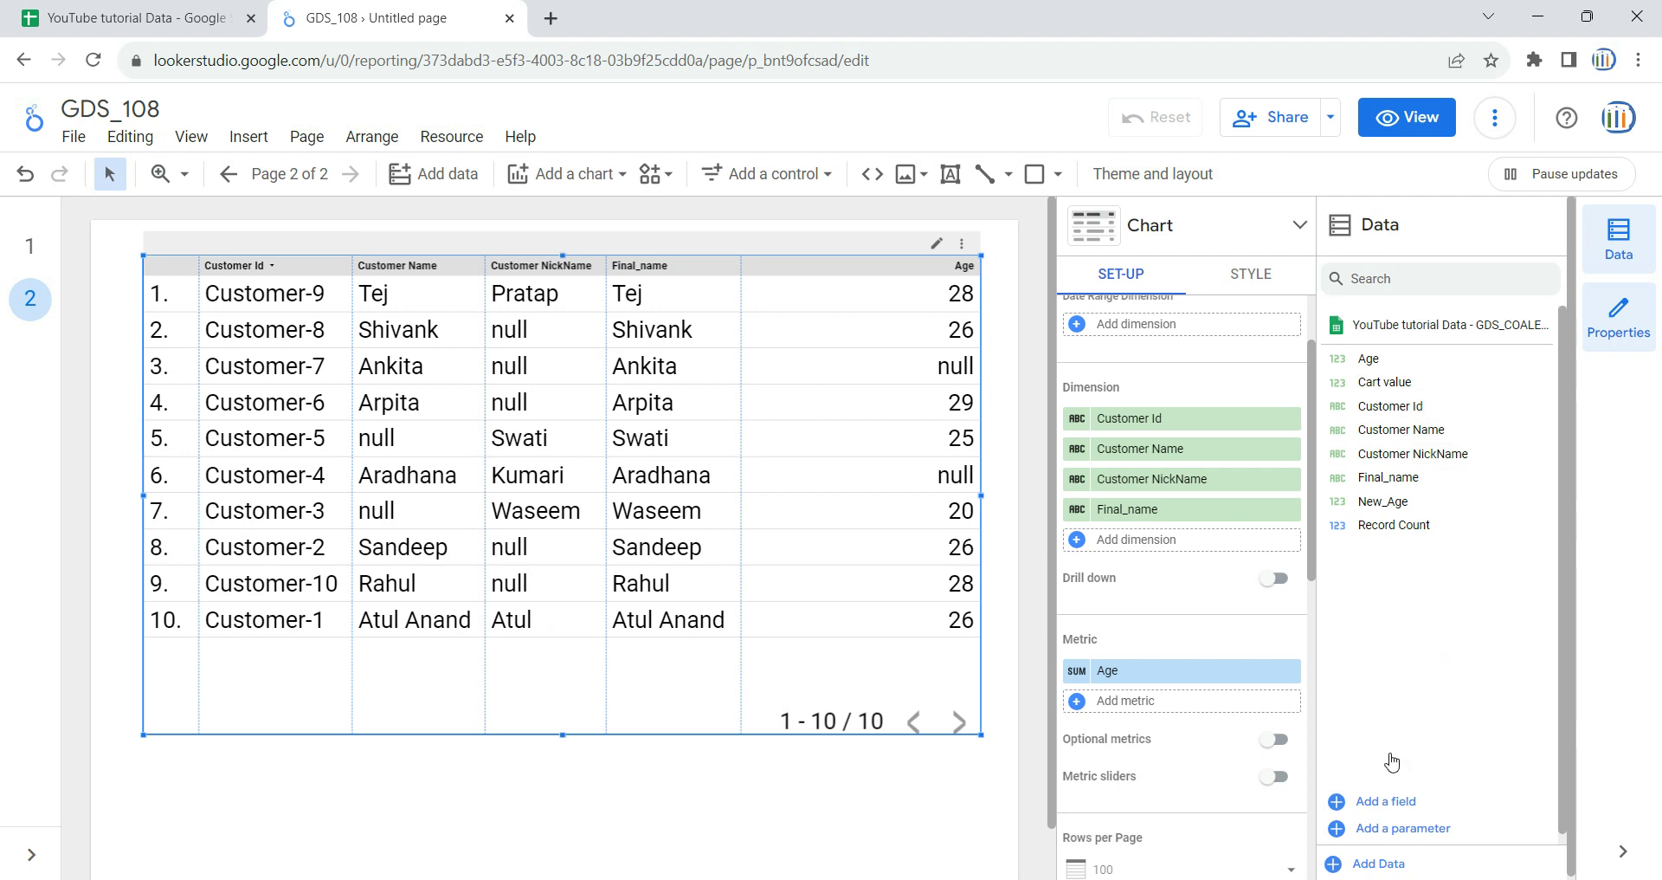
- Create a calculated field named Age_ver1 and begin its formula with IFNULL()
{"action": "left_click", "coordinate": [1388, 805]}
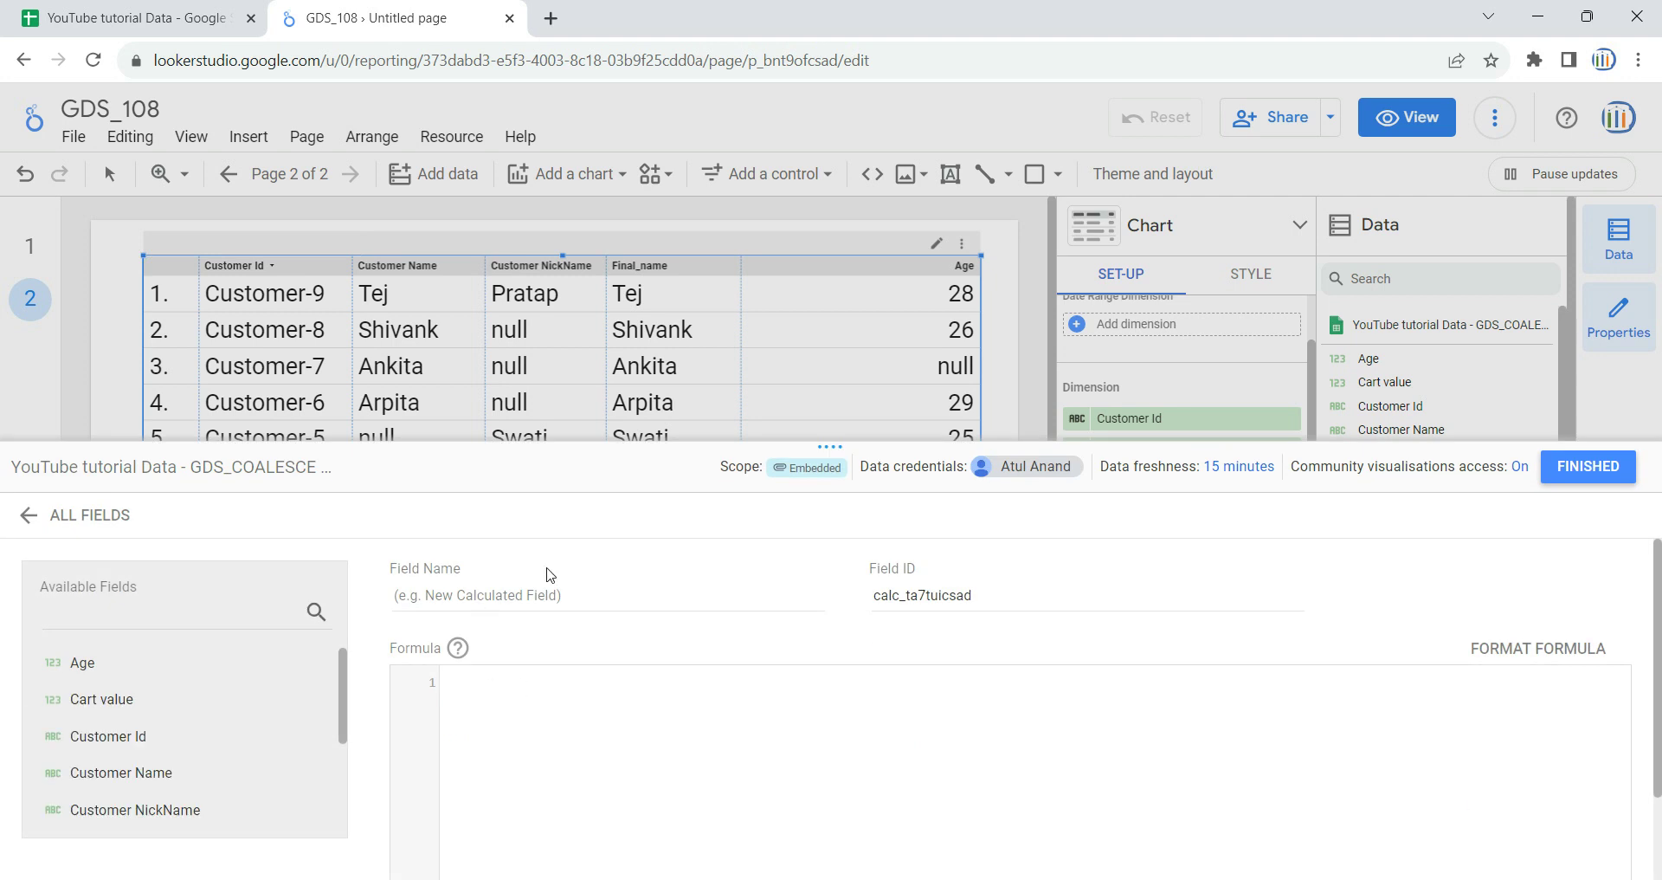
{"action": "left_click", "coordinate": [556, 596]}
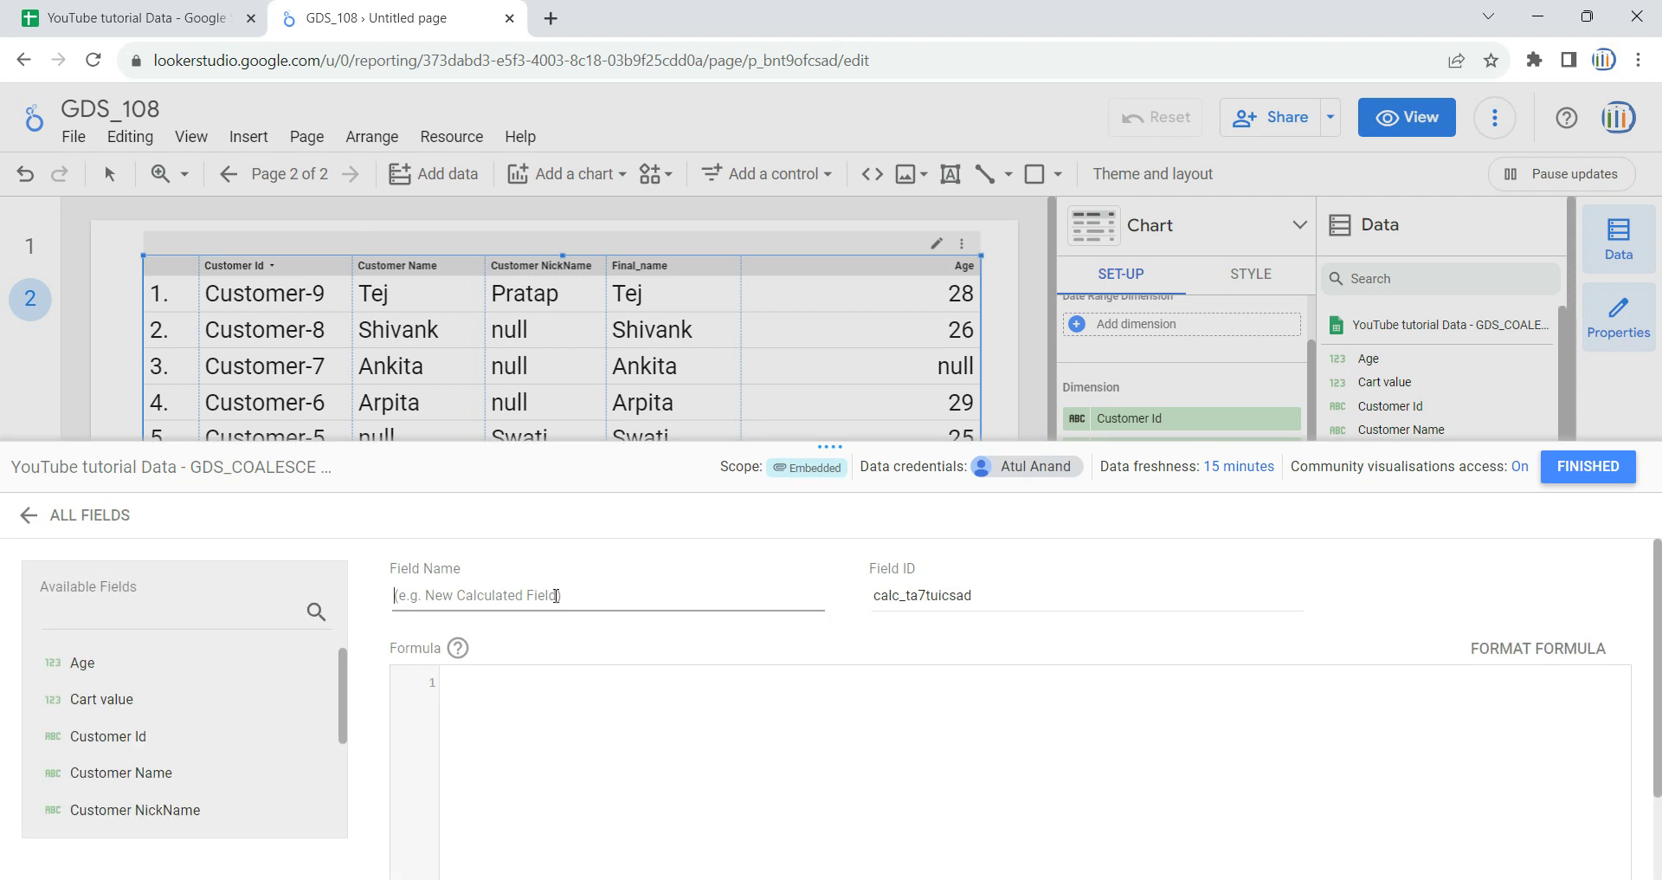
{"action": "type", "text": "Age_ver1"}
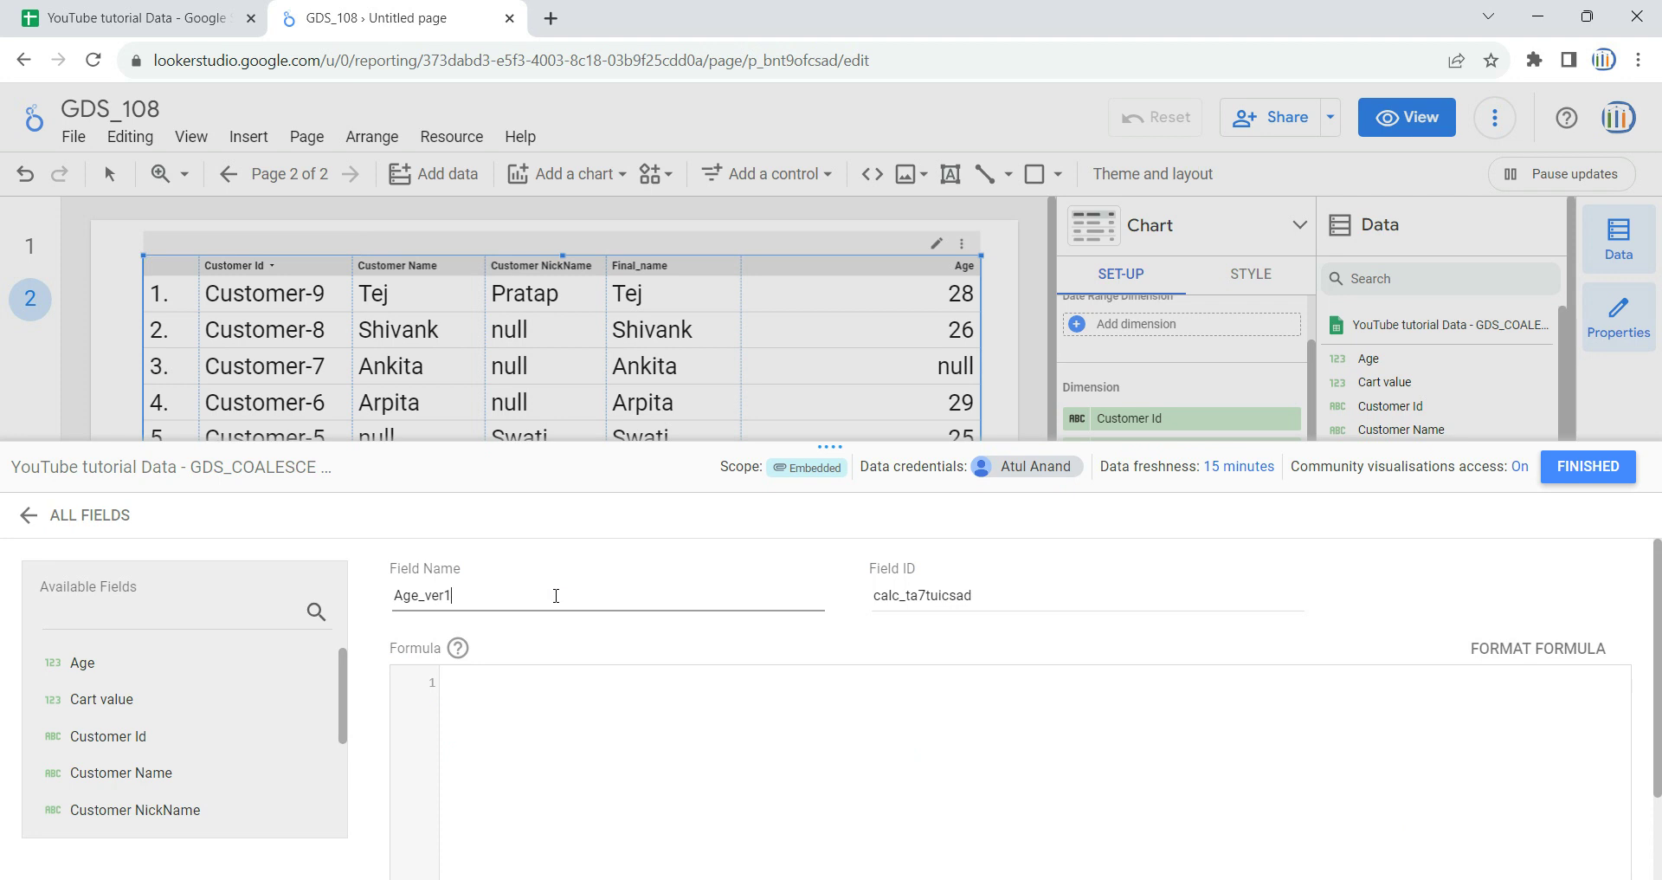
{"action": "left_click", "coordinate": [547, 711]}
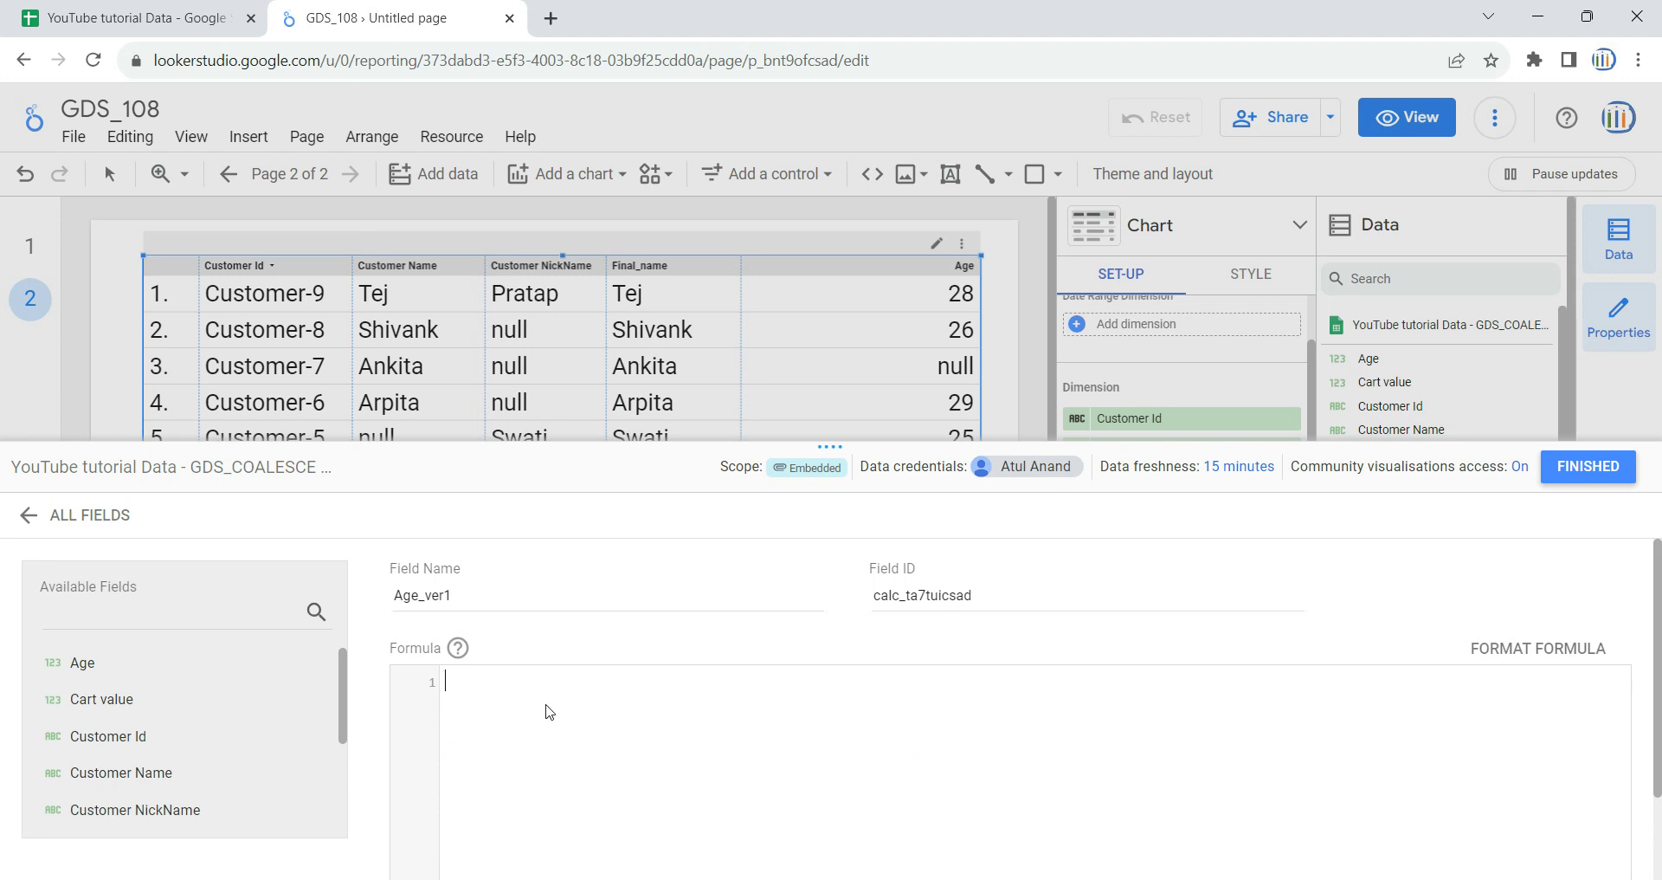
{"action": "type", "text": "if"}
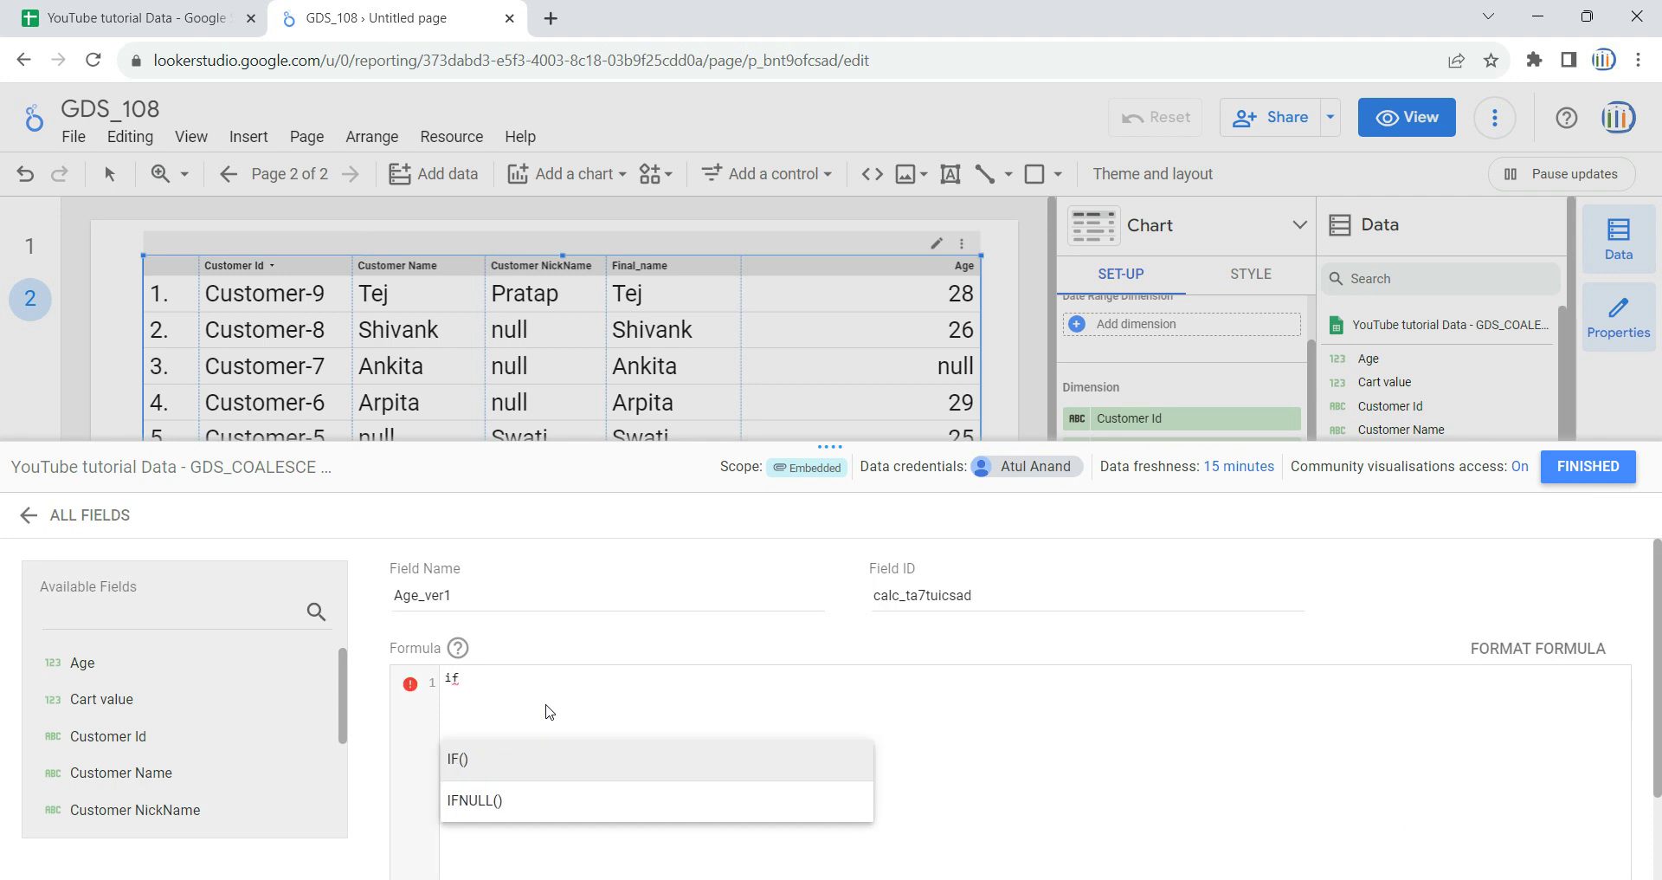
{"action": "type", "text": "null"}
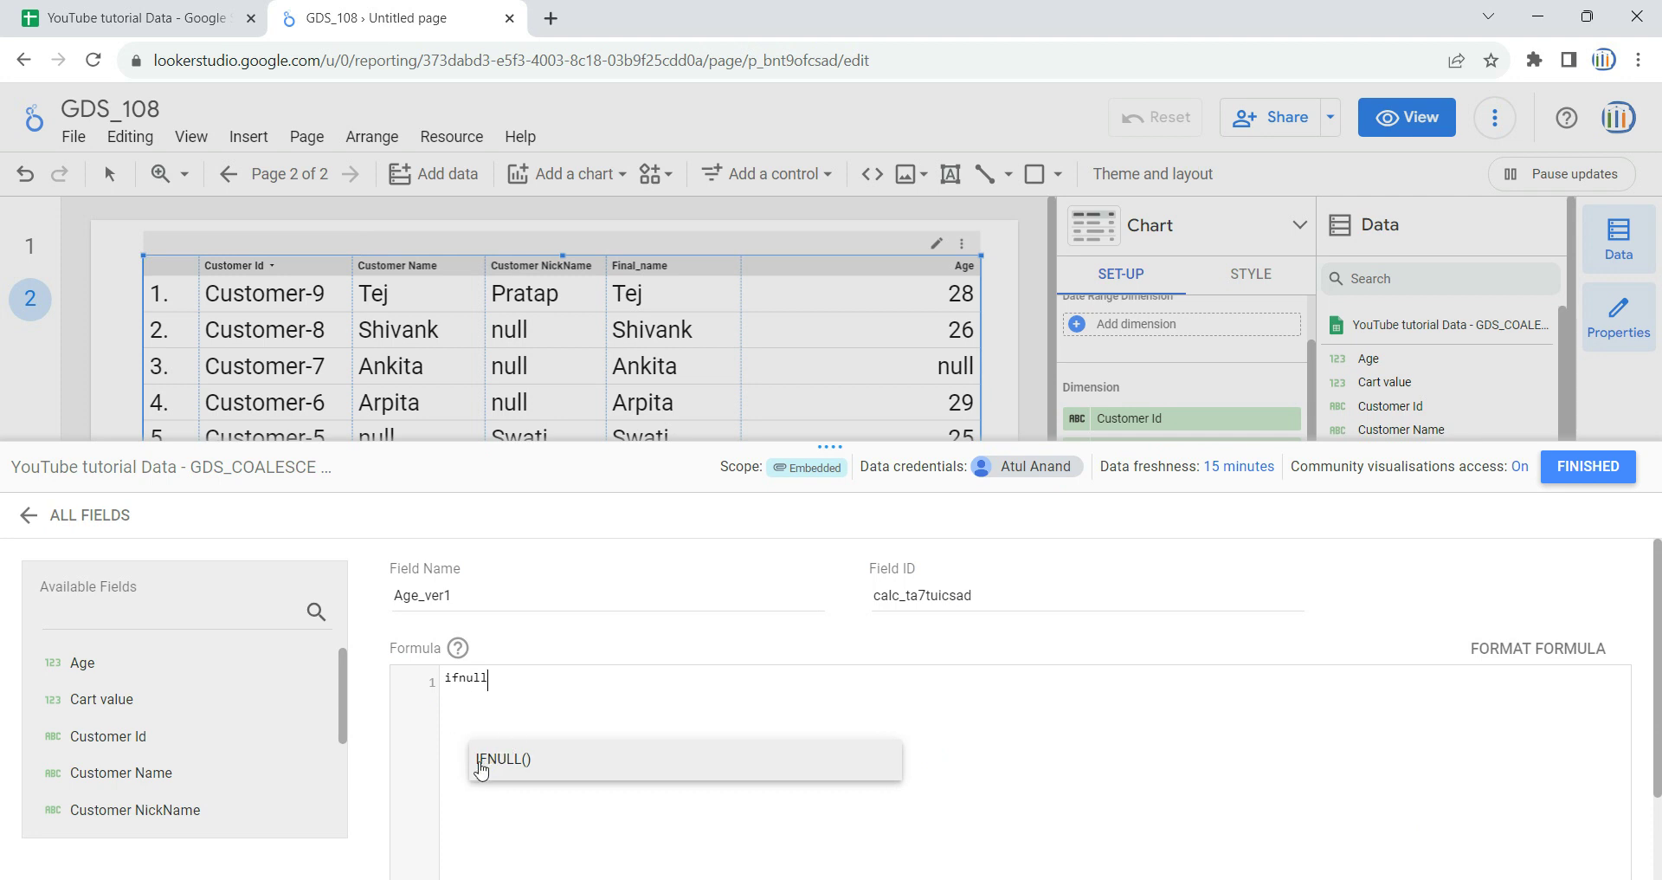
{"action": "left_click", "coordinate": [549, 767]}
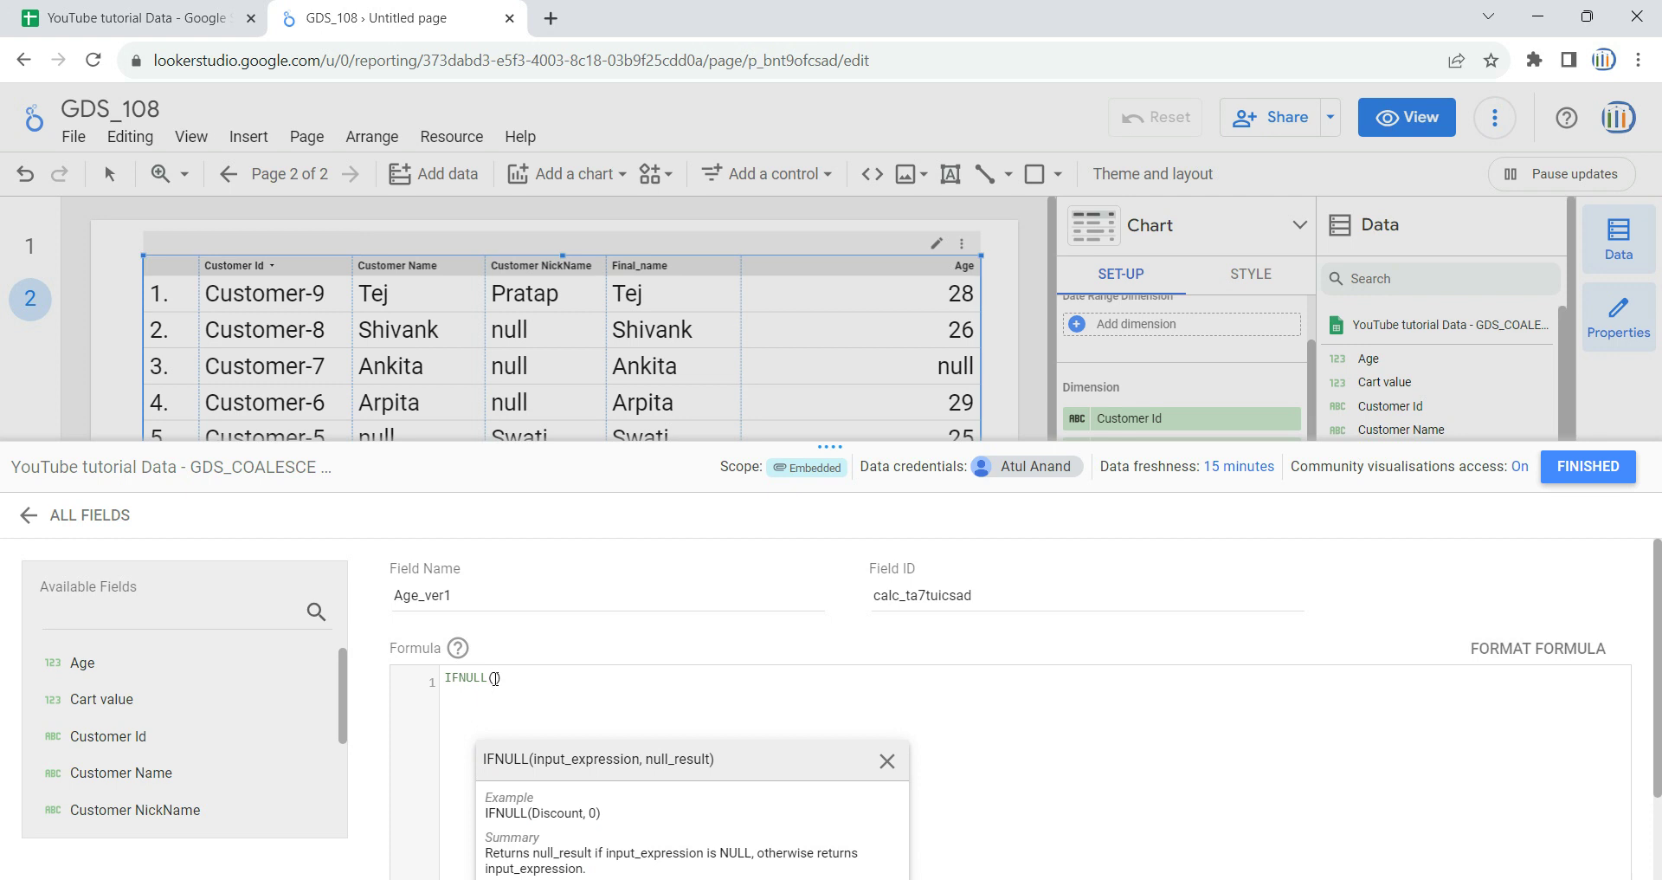
- Insert the Age field as IFNULL's first argument, followed by a comma
{"action": "left_click", "coordinate": [92, 12]}
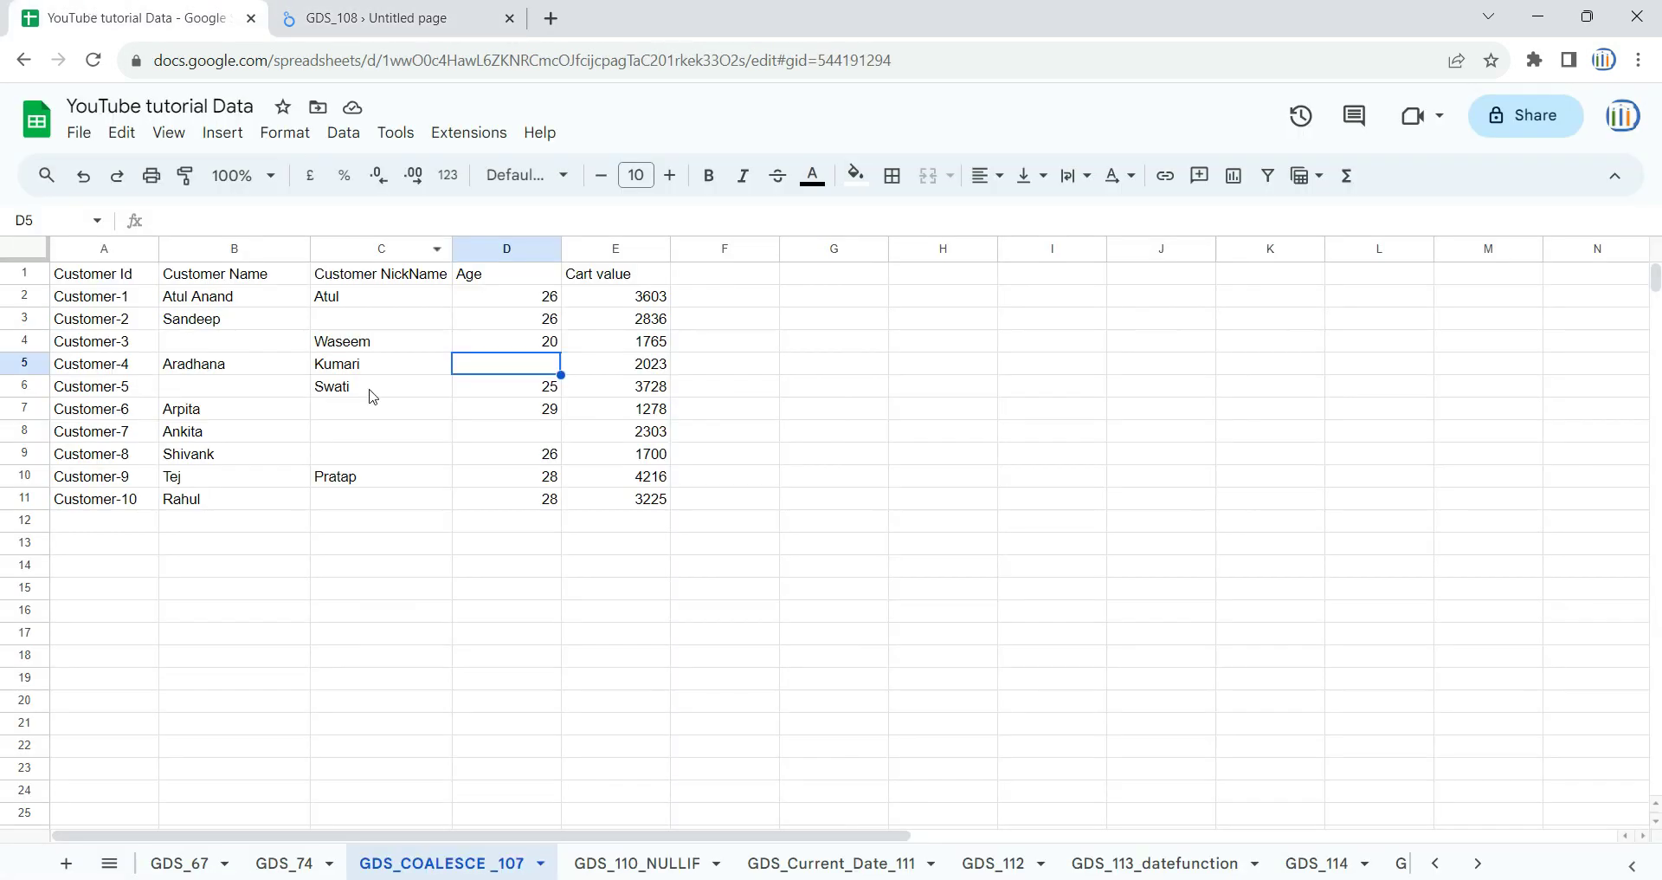
{"action": "left_click", "coordinate": [425, 12]}
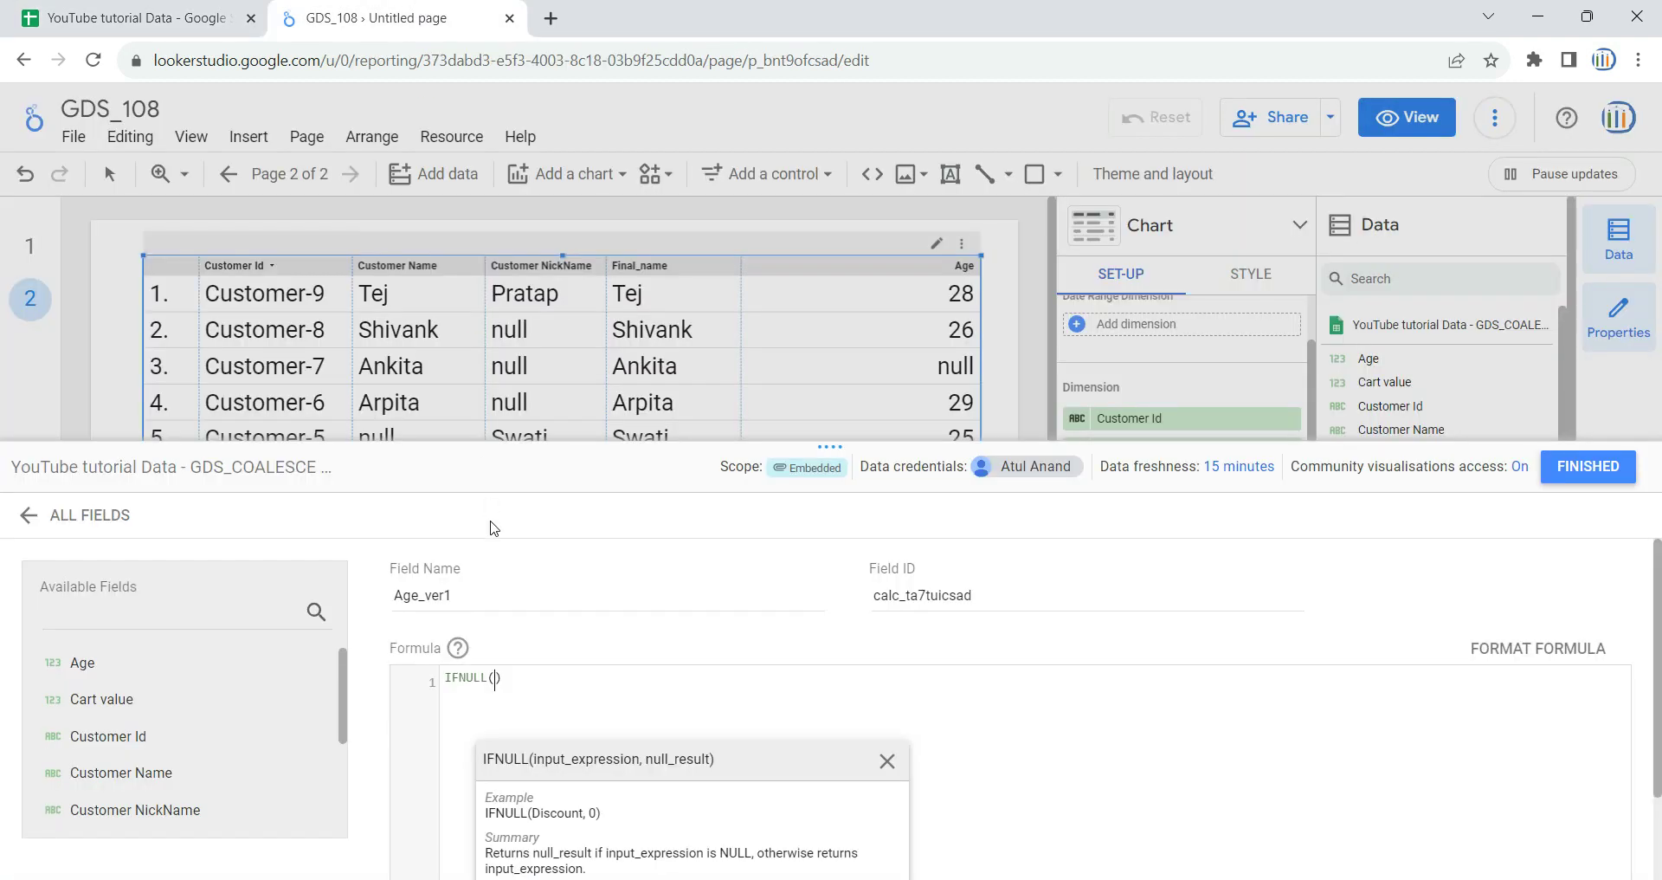
{"action": "type", "text": "Ag"}
{"action": "left_click", "coordinate": [604, 823]}
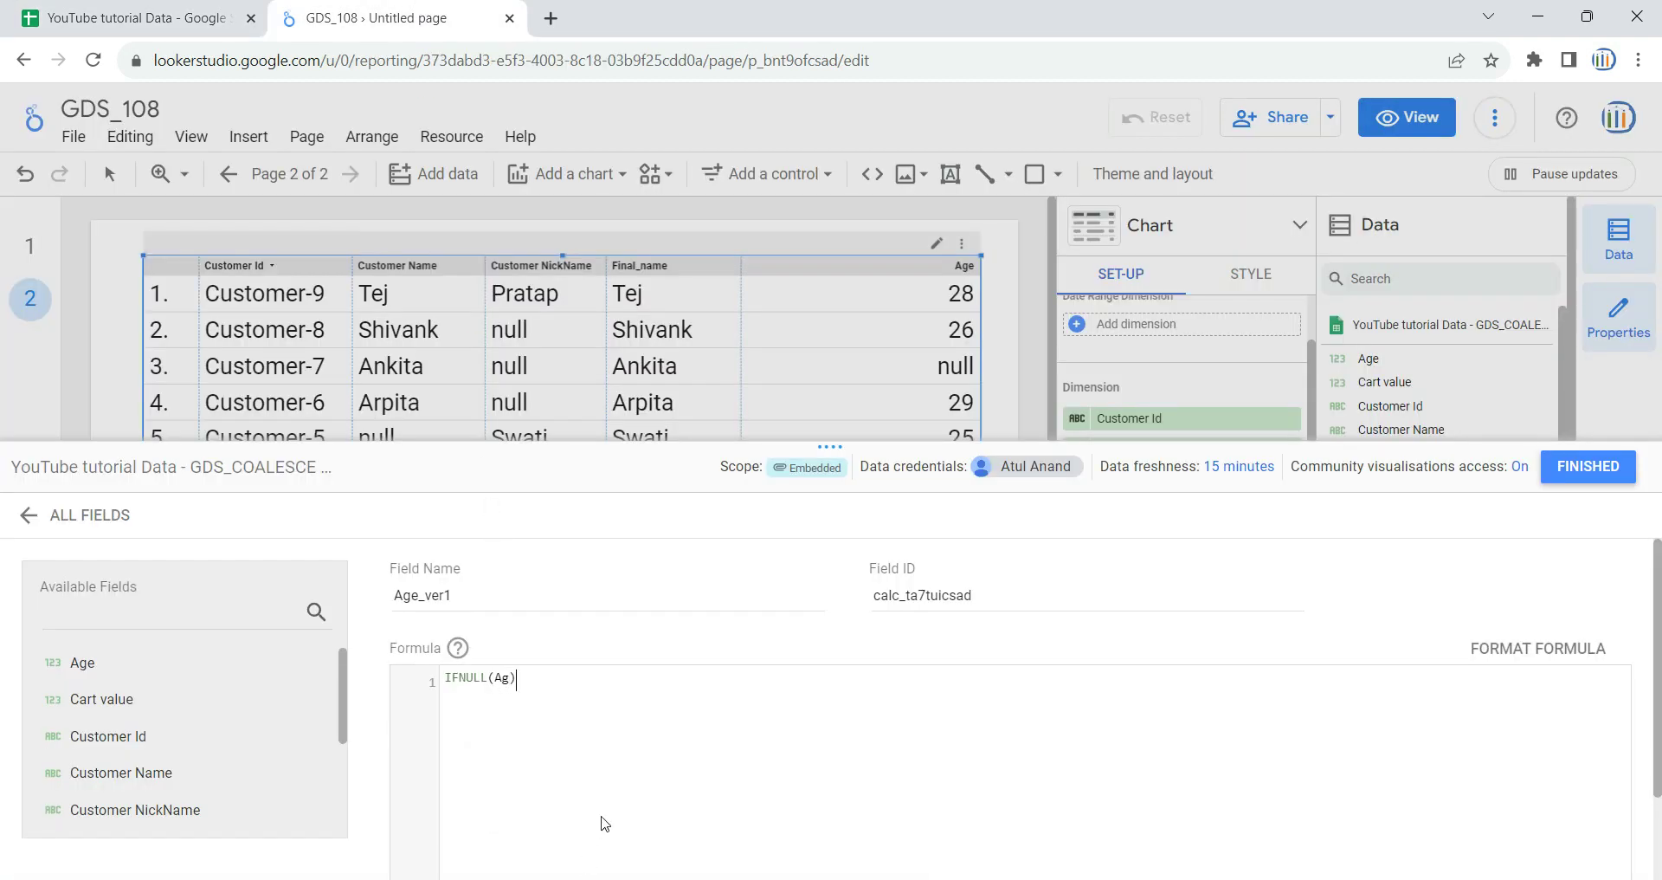
{"action": "left_click", "coordinate": [505, 675]}
{"action": "left_click", "coordinate": [544, 794]}
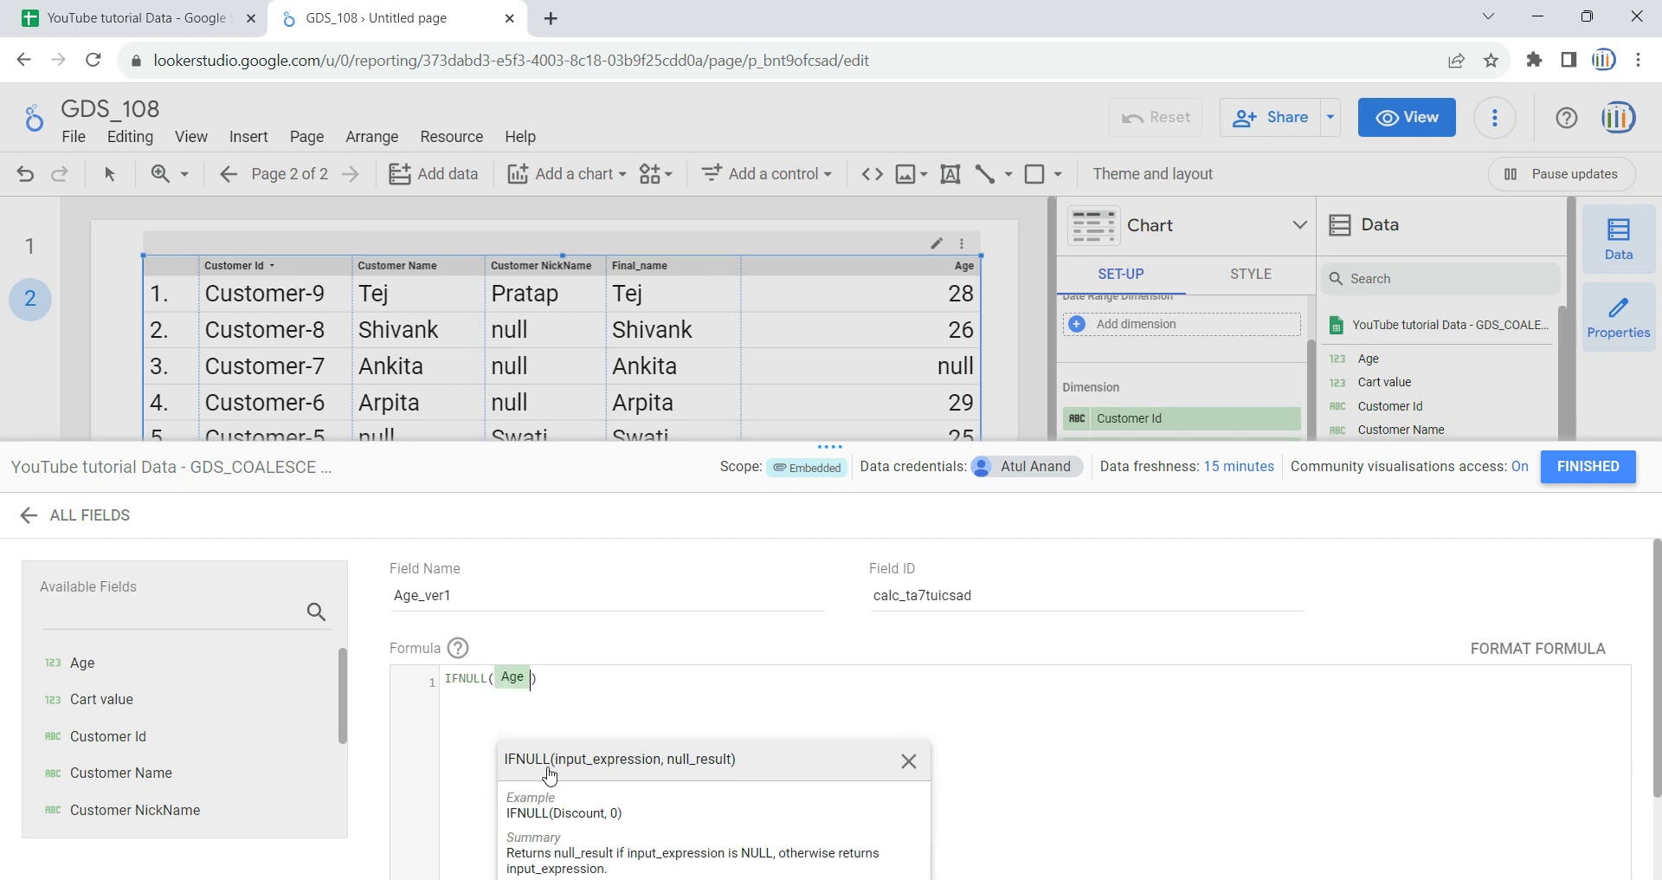
{"action": "type", "text": ","}
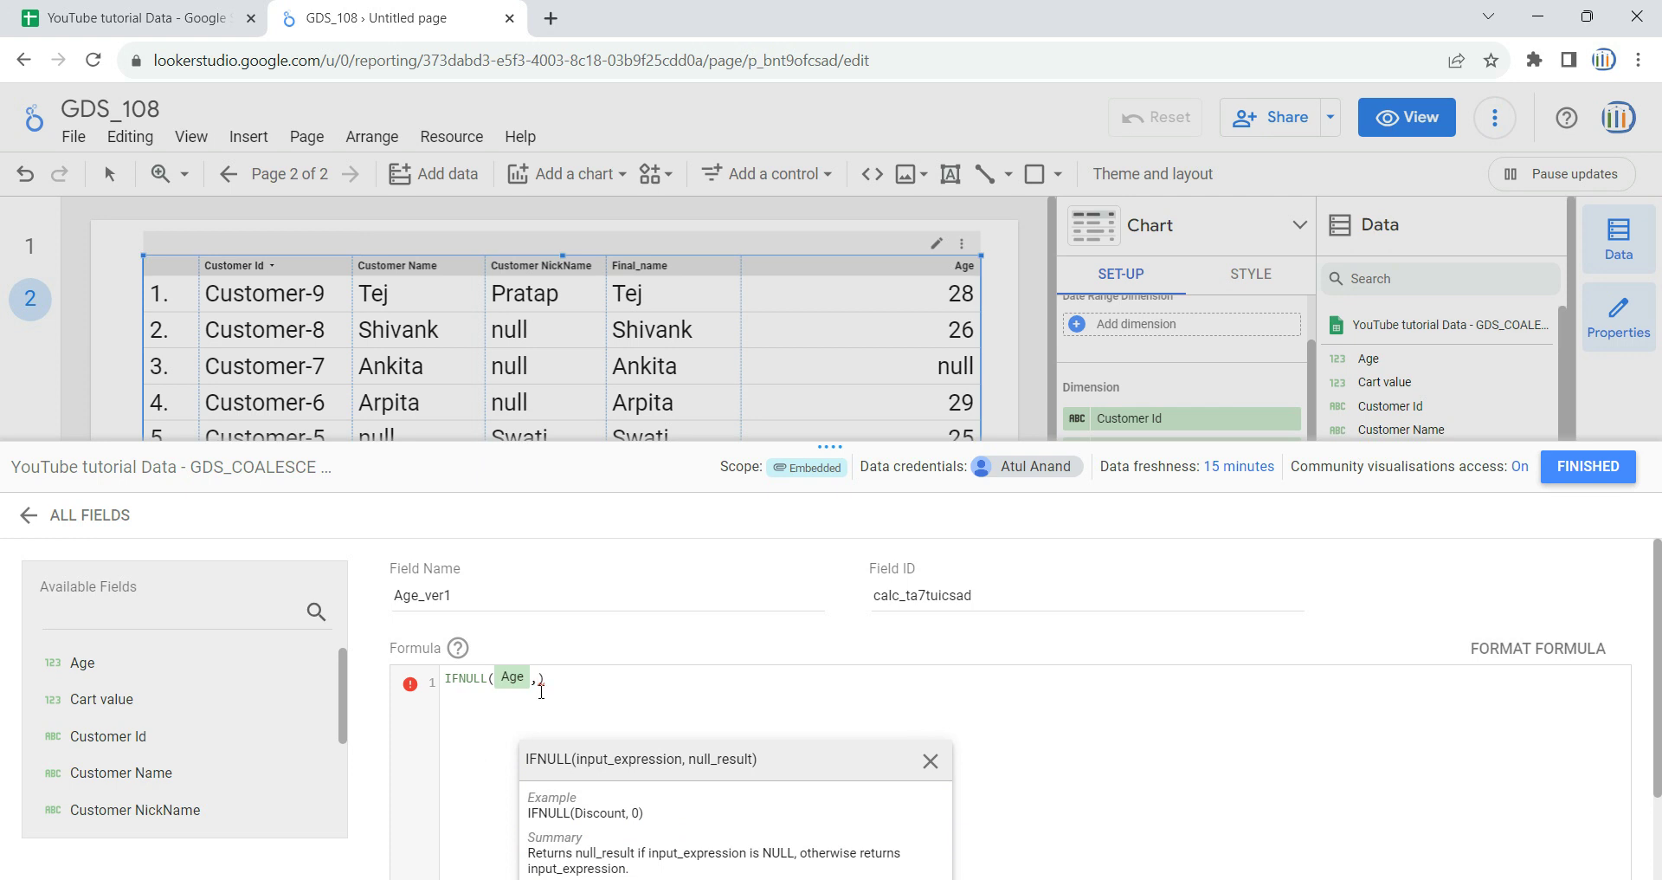
- Enter 25 as the null replacement, giving IFNULL(Age,25), and save Age_ver1
{"action": "left_click", "coordinate": [134, 17]}
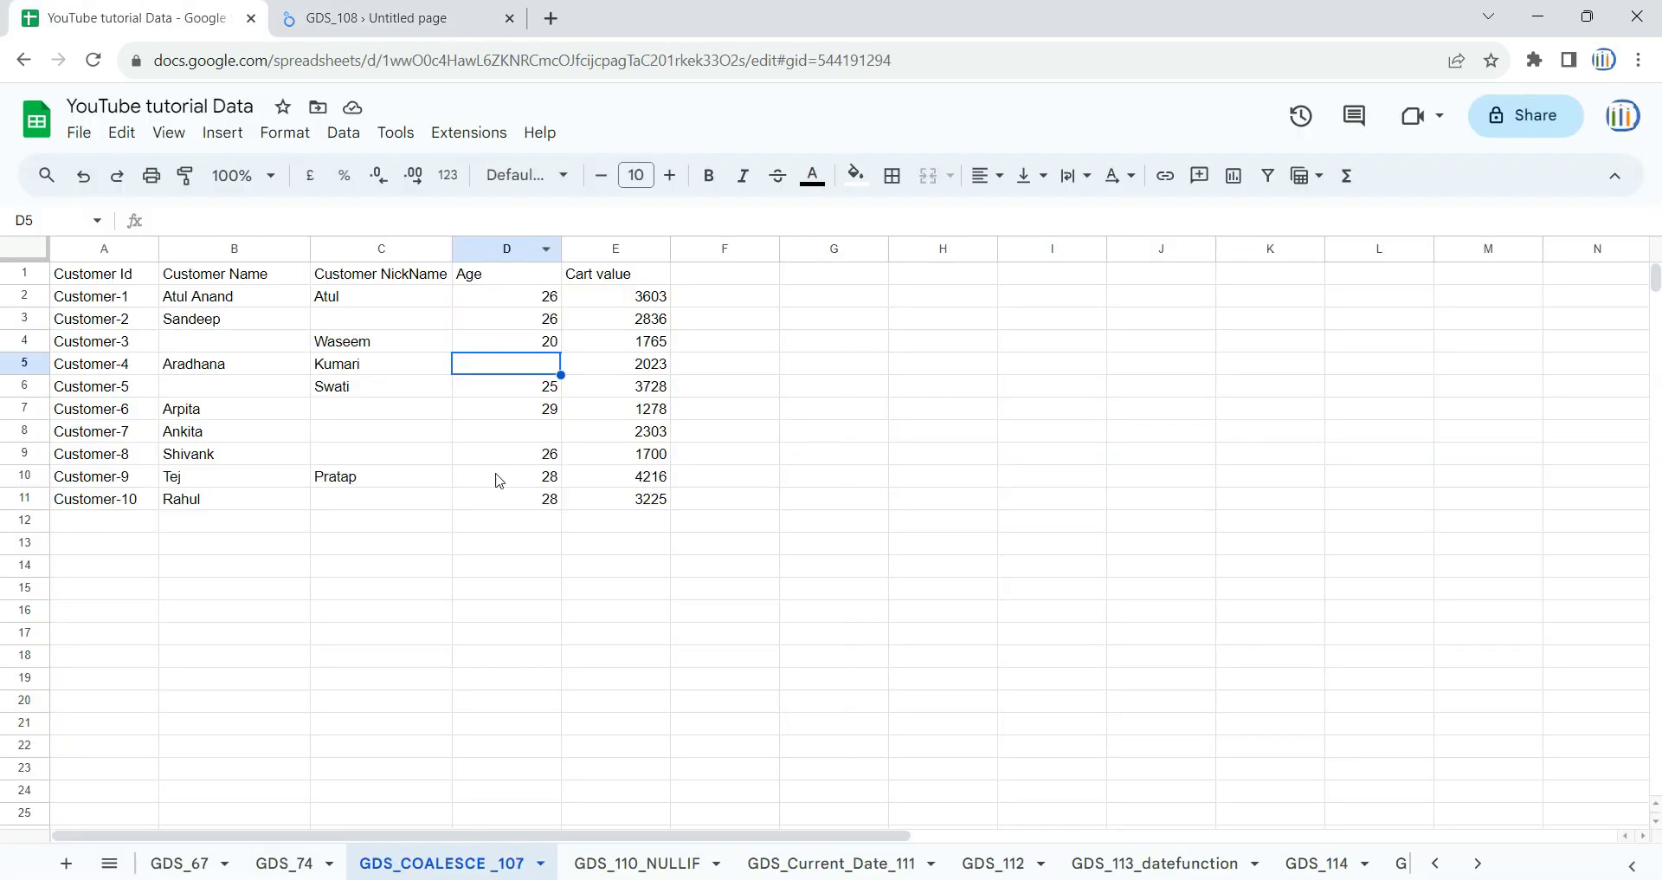
{"action": "left_click", "coordinate": [459, 17]}
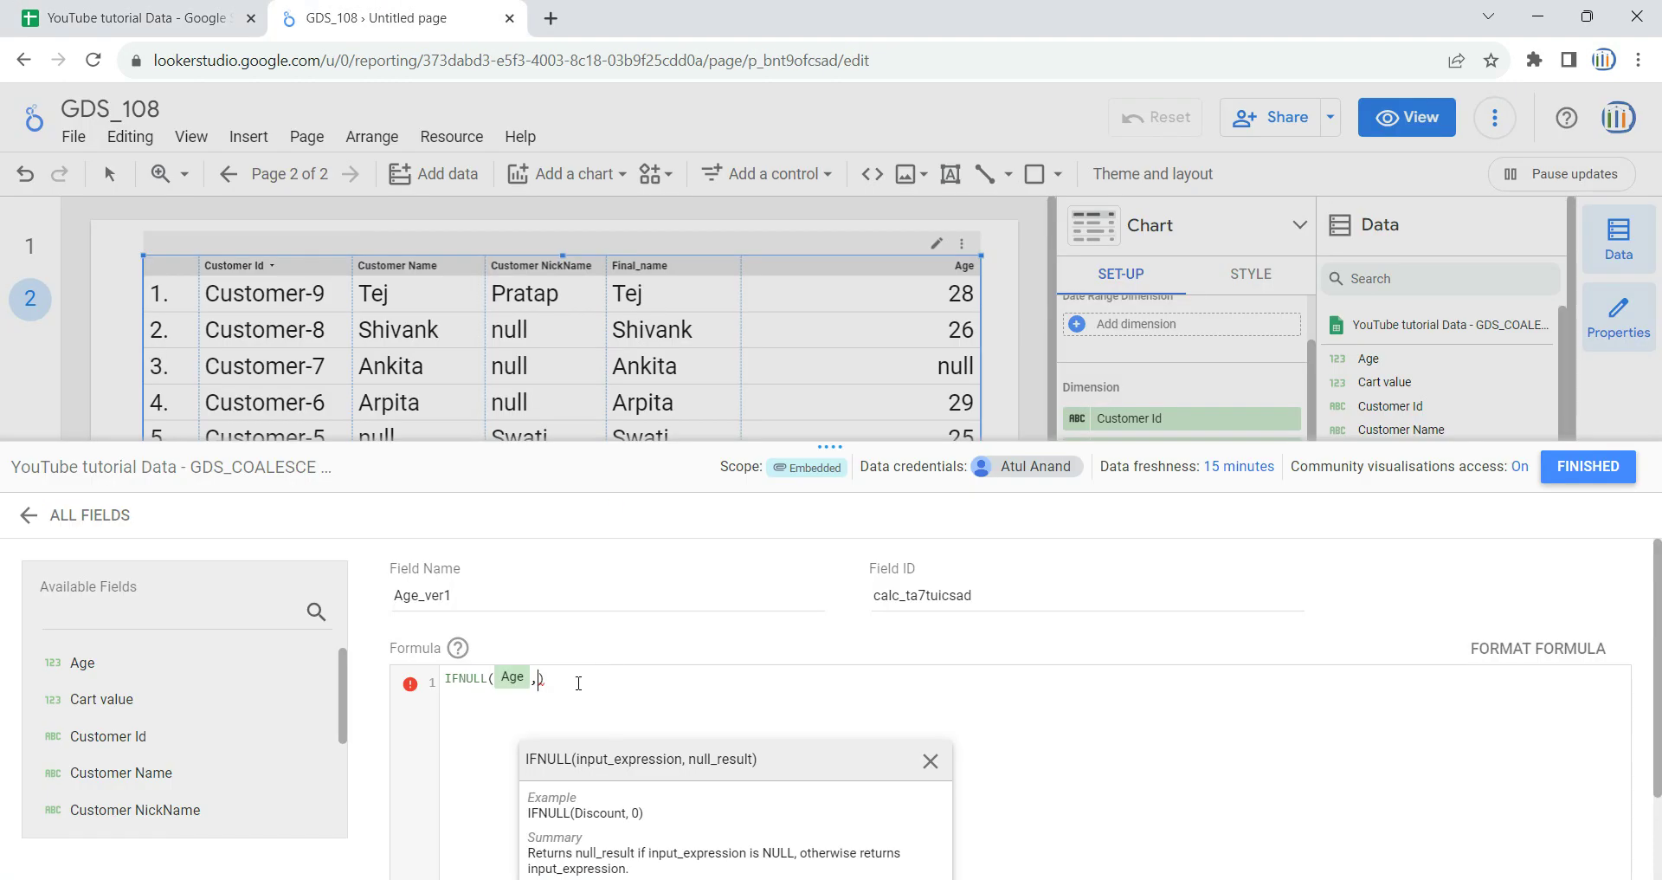
{"action": "type", "text": "25"}
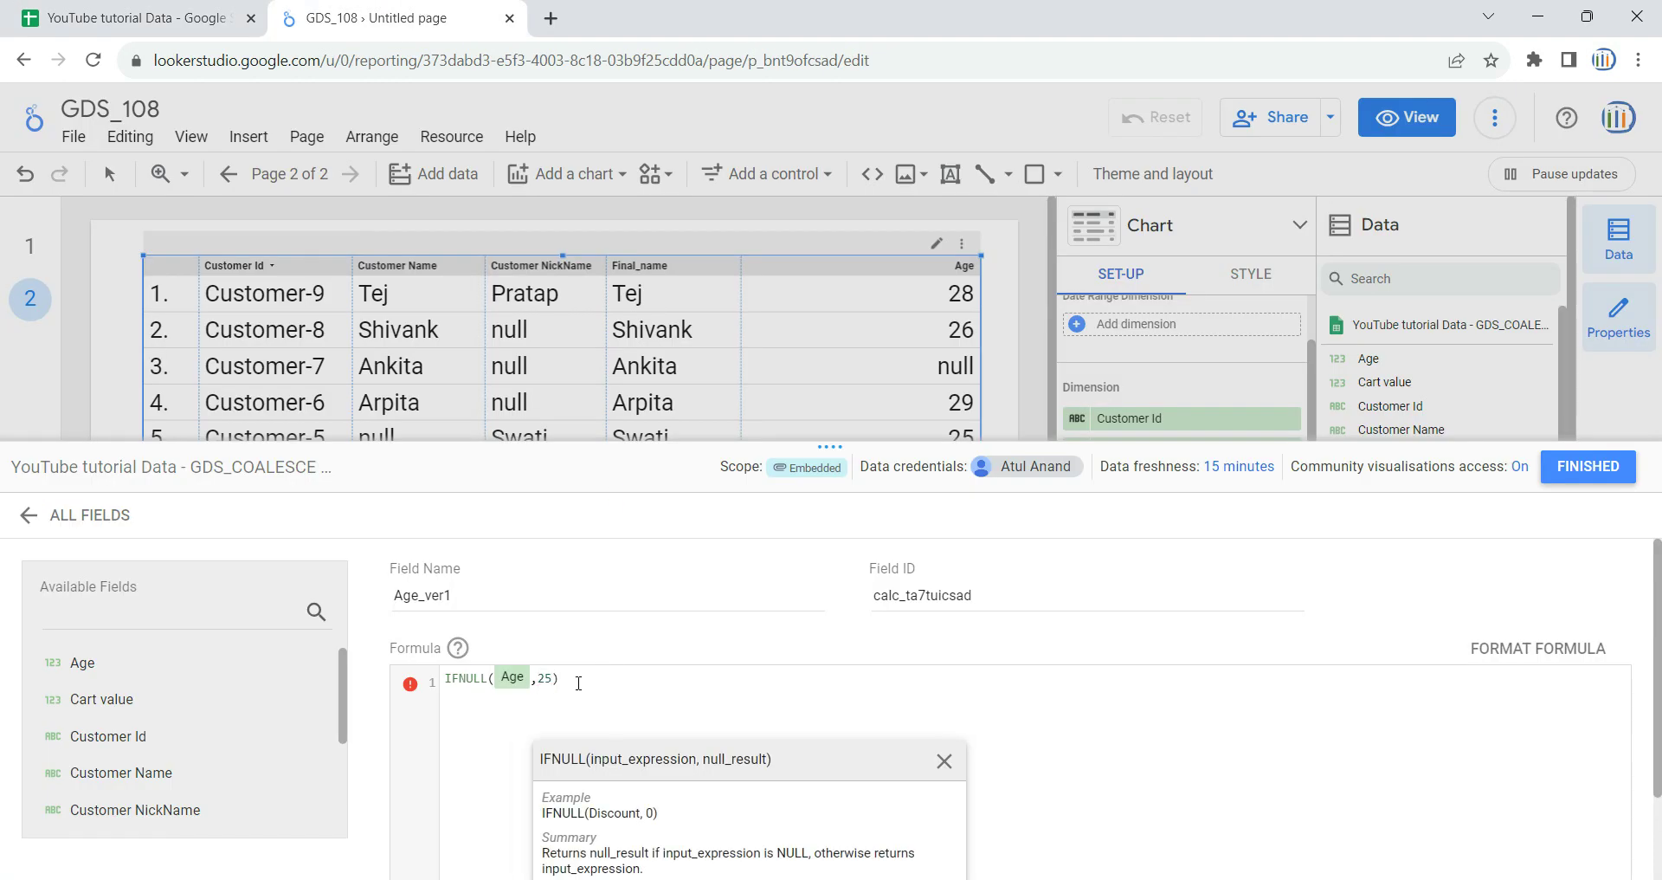
{"action": "left_click", "coordinate": [584, 682]}
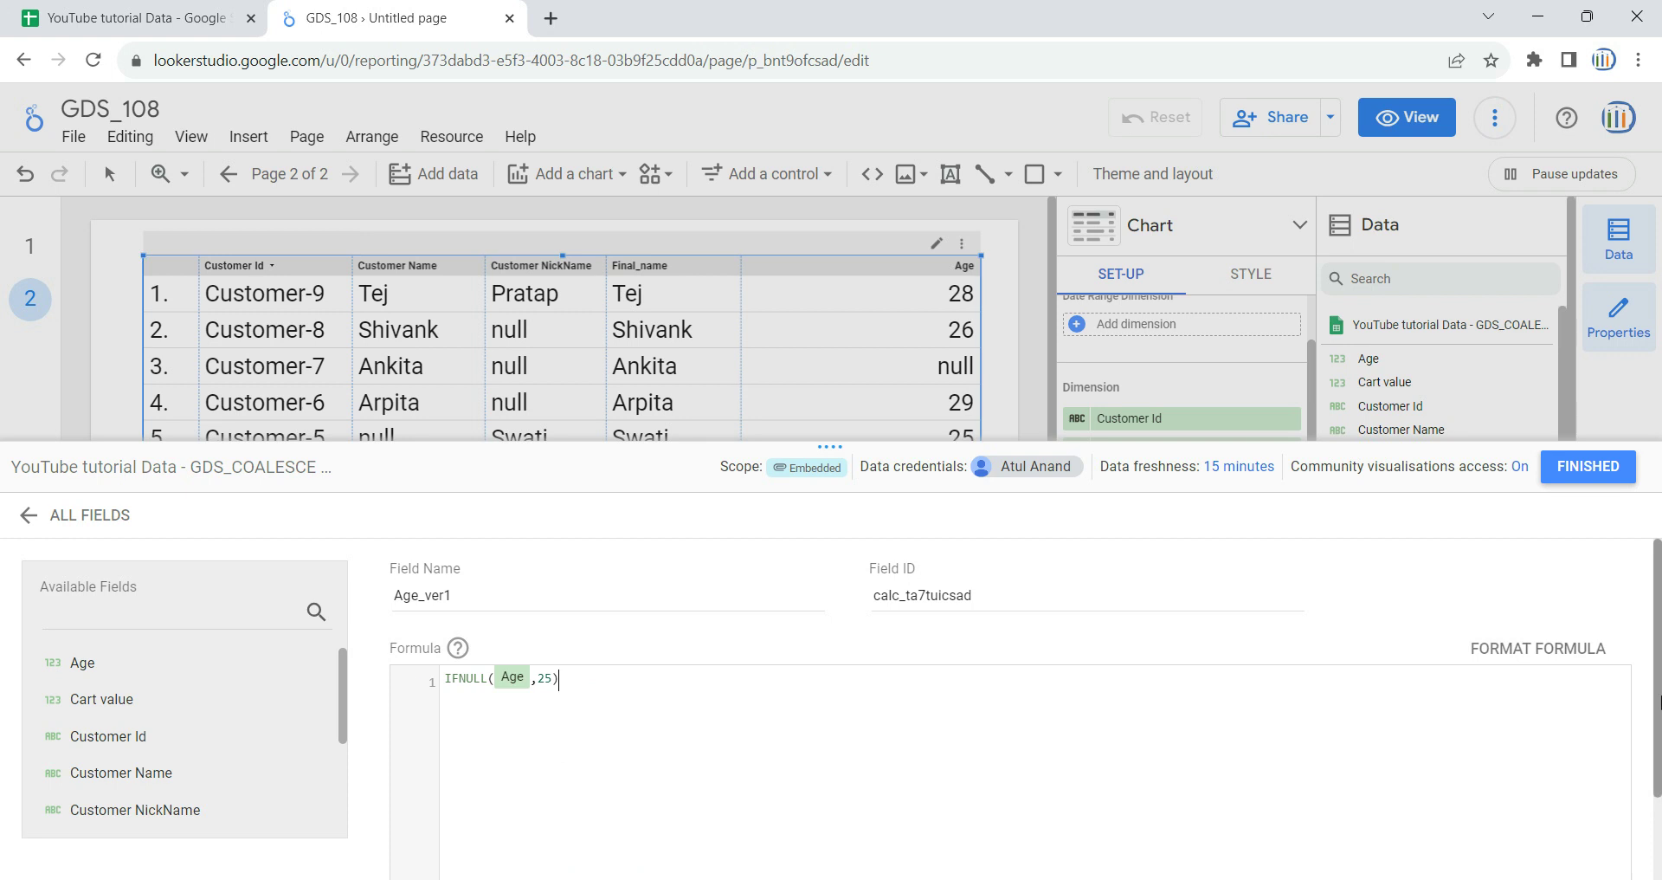
{"action": "scroll", "coordinate": [1645, 798], "scroll_direction": "down", "scroll_amount": 2}
{"action": "left_click", "coordinate": [1564, 856]}
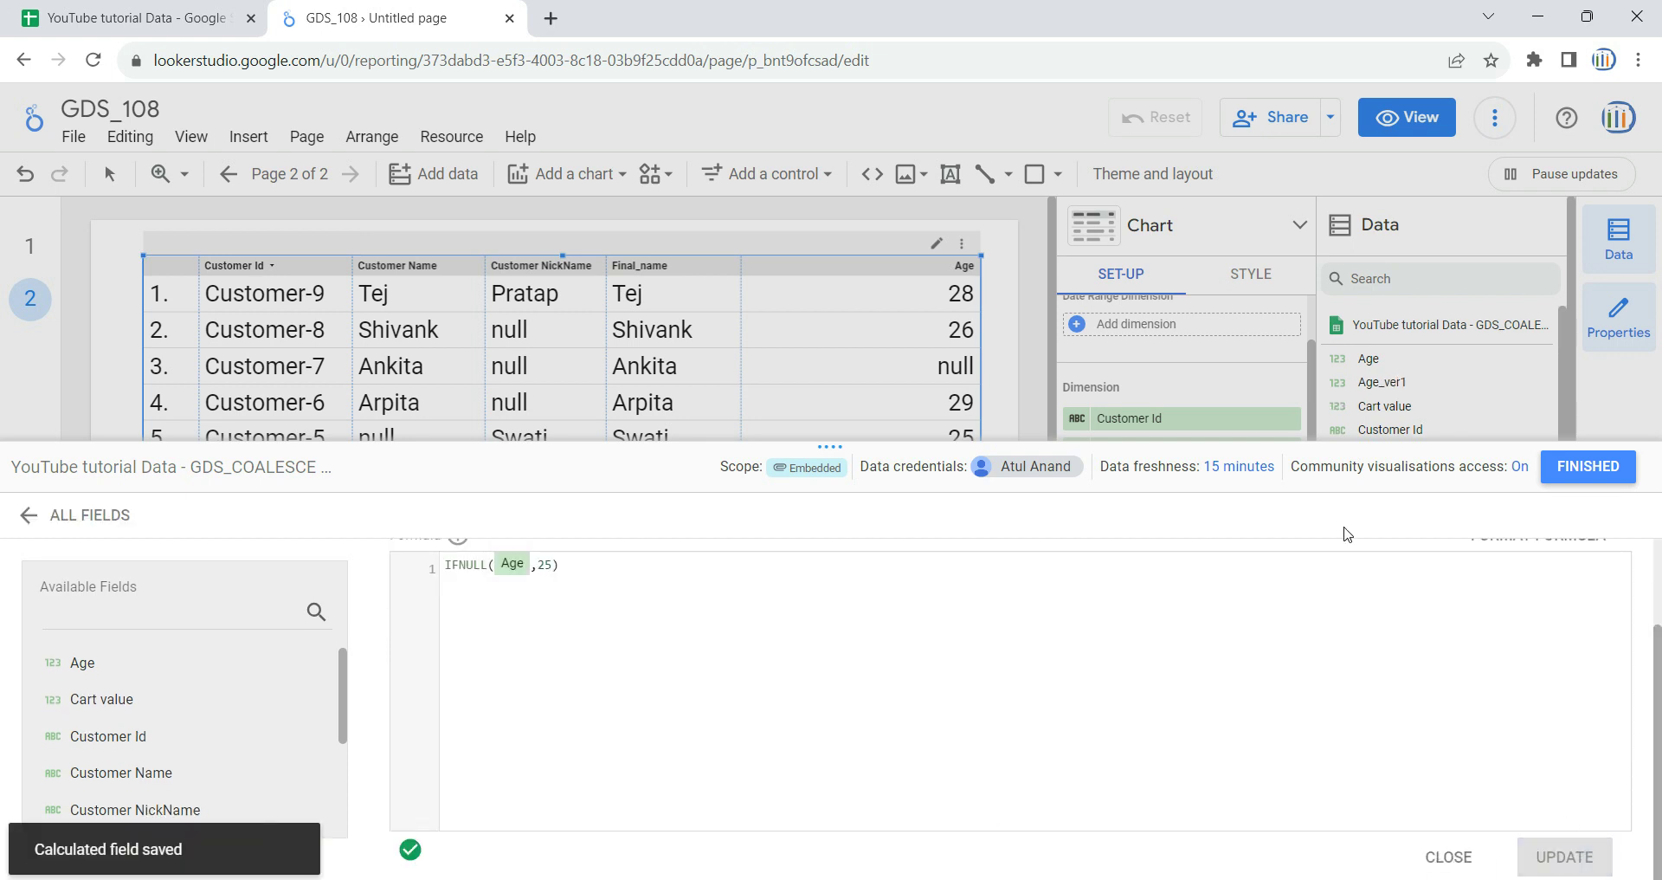
- Back in the report, add Age_ver1 as a table dimension and widen its column
{"action": "left_click", "coordinate": [1583, 468]}
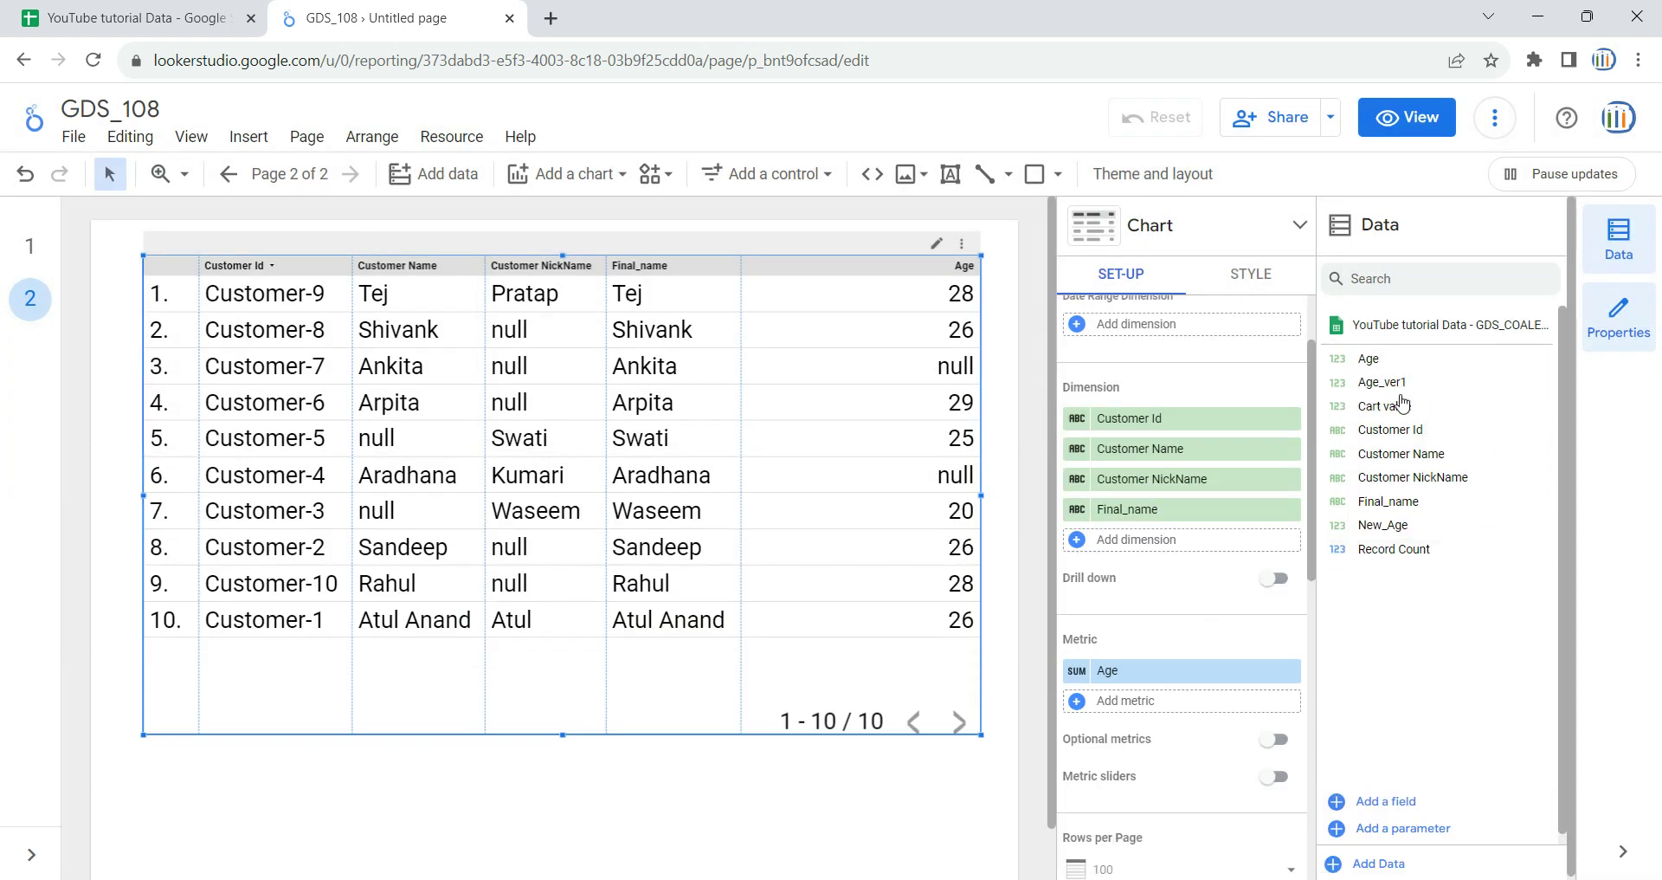
{"action": "left_click_drag", "start_coordinate": [1408, 383], "coordinate": [1188, 553]}
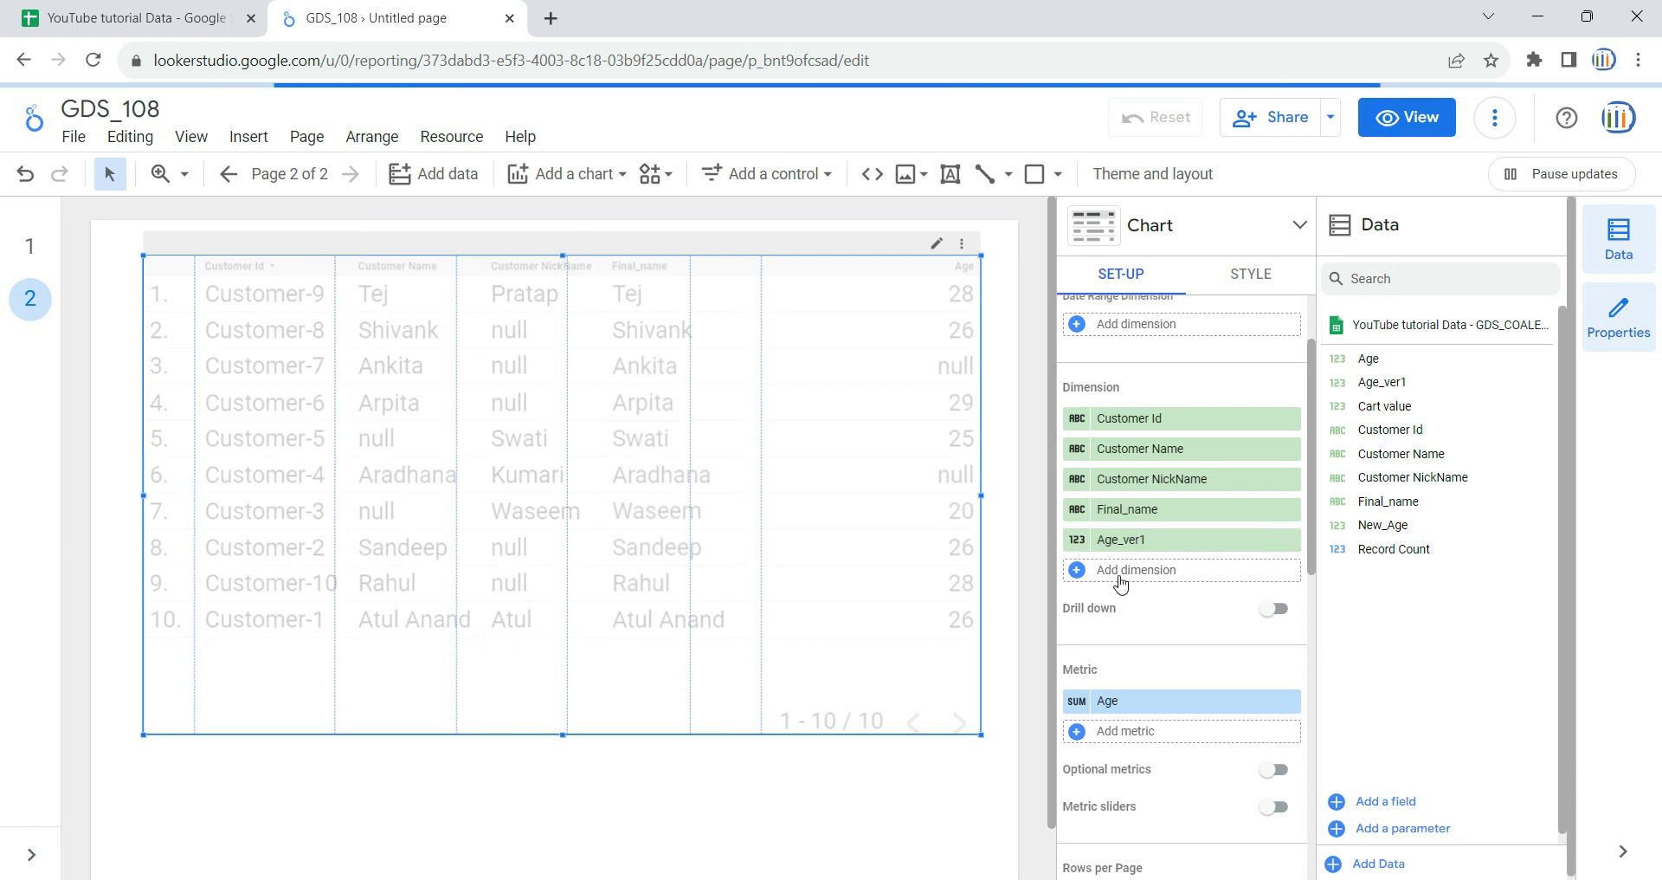
{"action": "left_click_drag", "start_coordinate": [762, 456], "coordinate": [814, 441]}
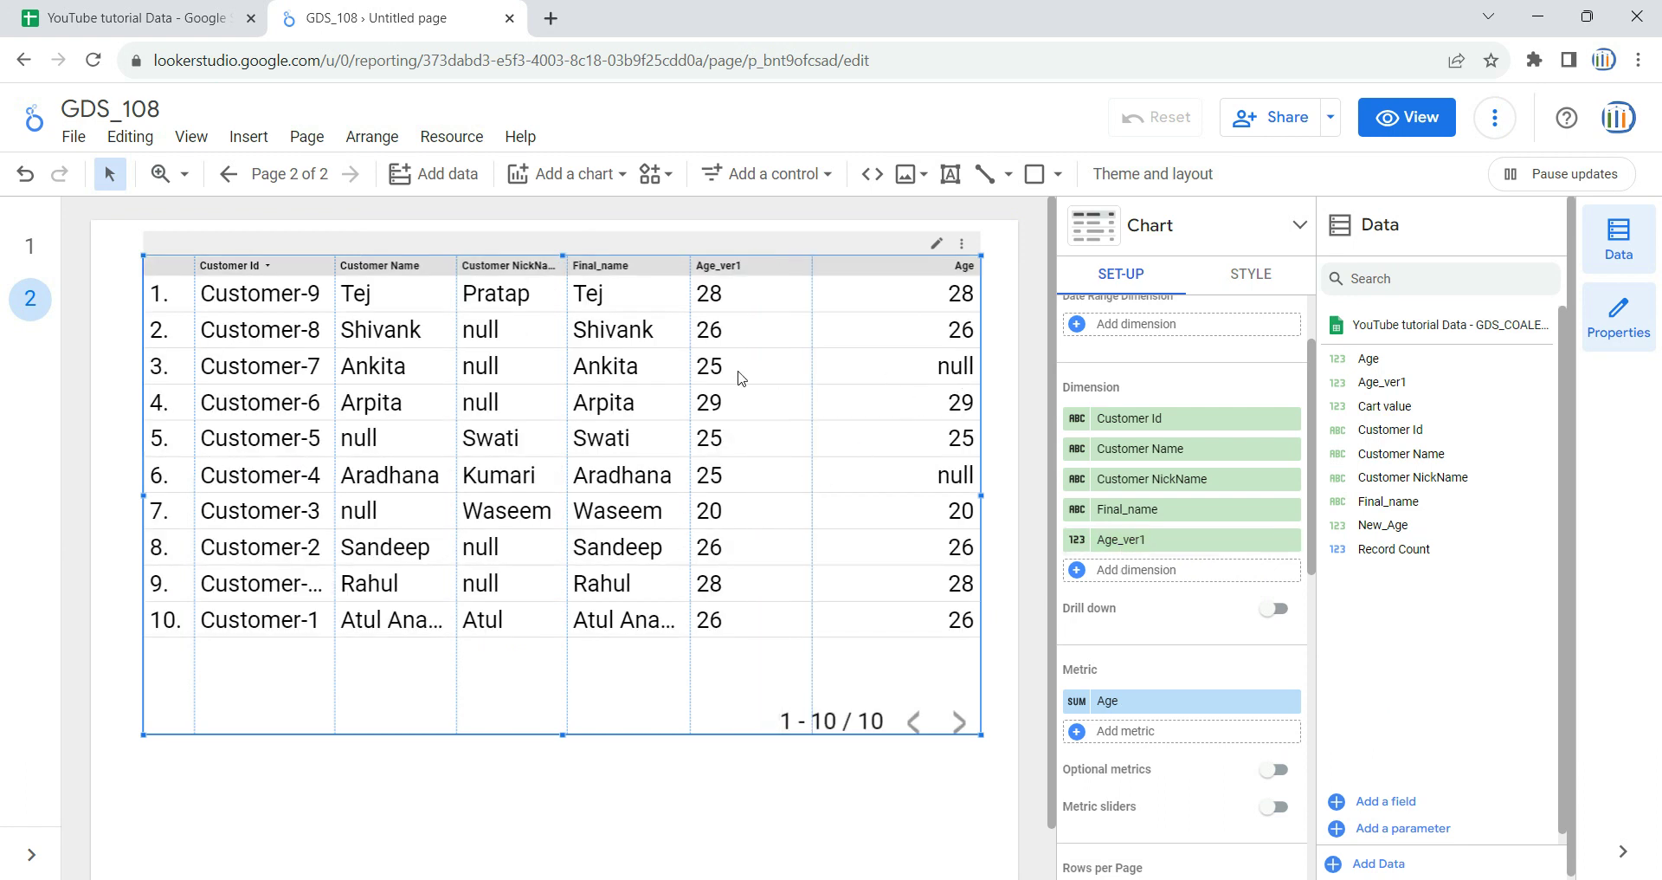